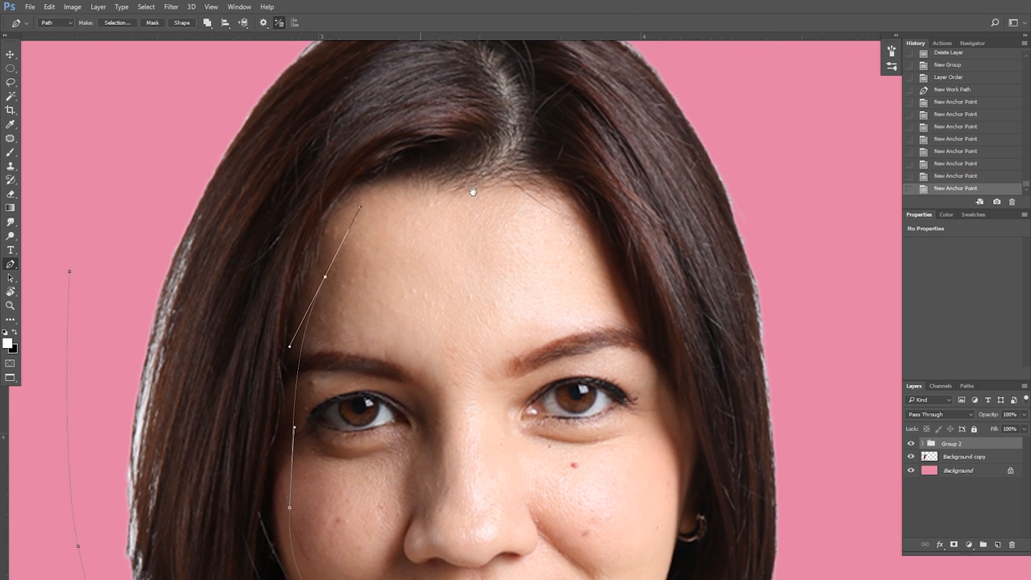
Continue the Pen path along the woman's forehead hairline and down the right side of her face to the neck
drag(573, 264, 475, 159)
drag(541, 292, 460, 150)
drag(469, 213, 474, 290)
drag(466, 345, 448, 159)
drag(439, 195, 445, 320)
click(495, 329)
drag(599, 202, 524, 356)
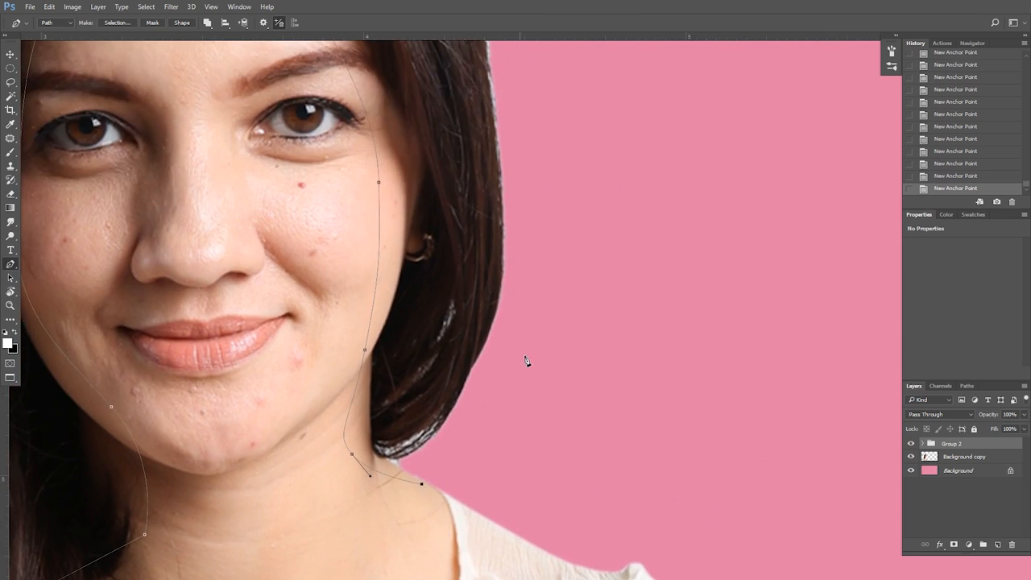
Trace the path's outer contour loosely around the right side, top and left side of the hair towards its starting point
drag(560, 125, 560, 288)
drag(539, 287, 512, 138)
drag(467, 91, 621, 316)
drag(593, 244, 518, 182)
drag(414, 144, 320, 138)
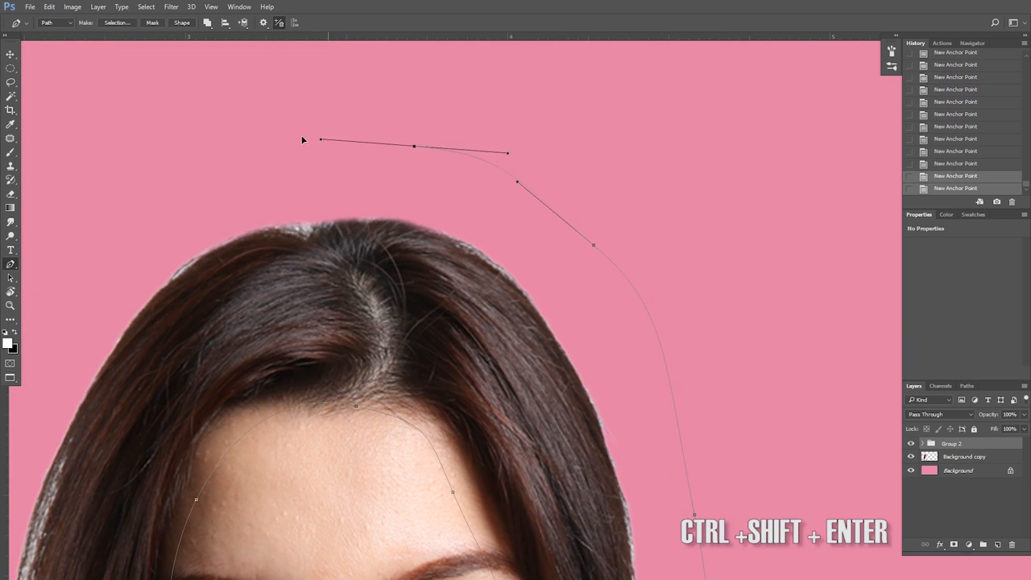
drag(169, 172, 310, 161)
drag(243, 326, 275, 195)
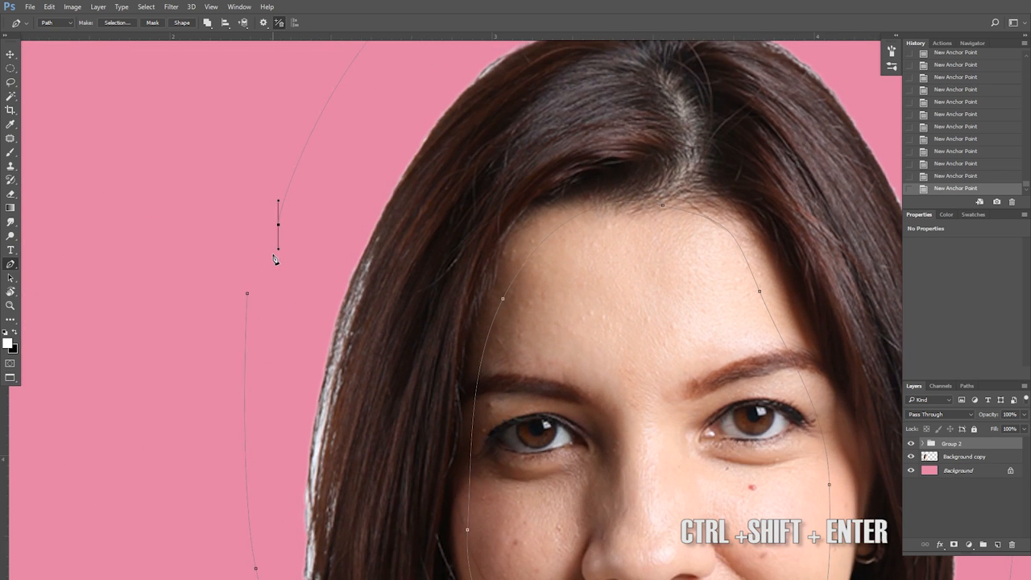
Convert the hair path into a selection and feather it by 1 pixel
key(ctrl+shift+Return)
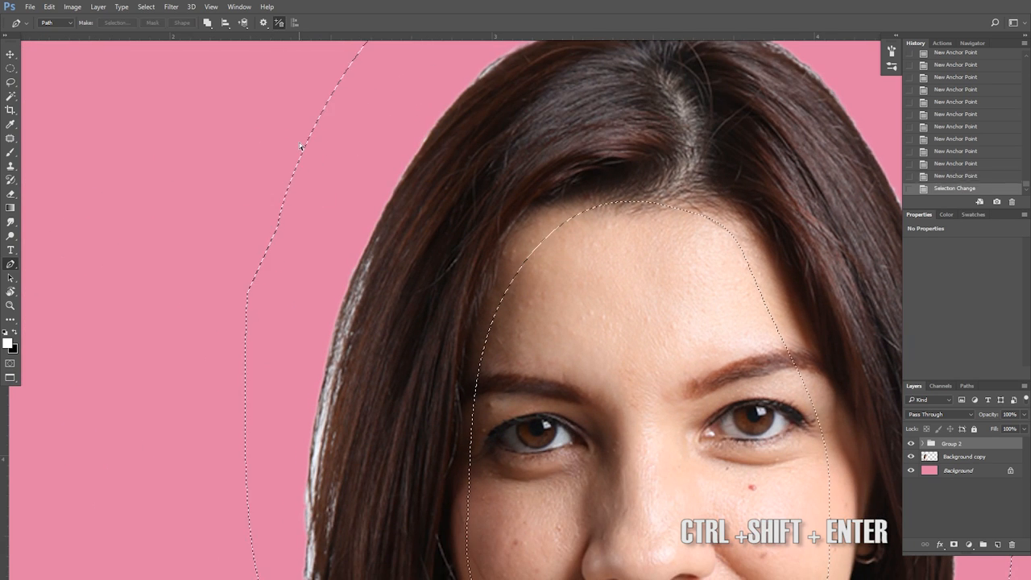
key(ctrl+minus)
key(ctrl+minus)
key(ctrl+minus)
drag(668, 388, 591, 332)
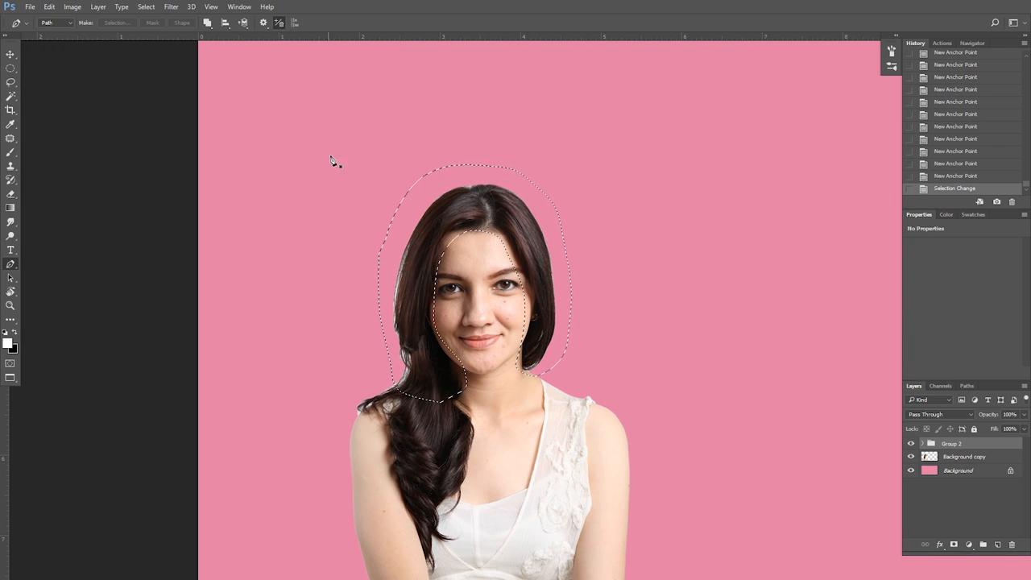
click(145, 7)
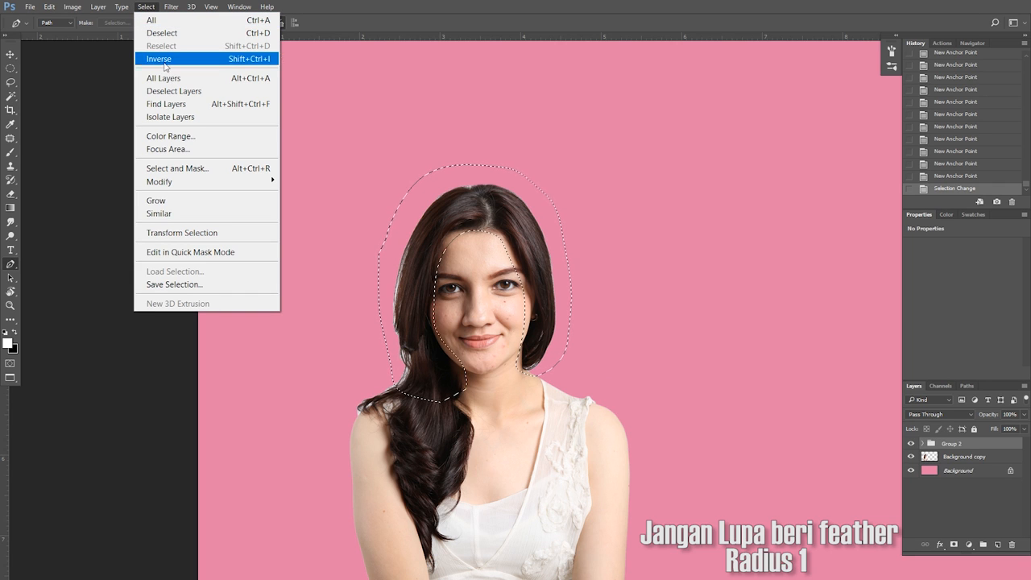
mouse_move(207, 180)
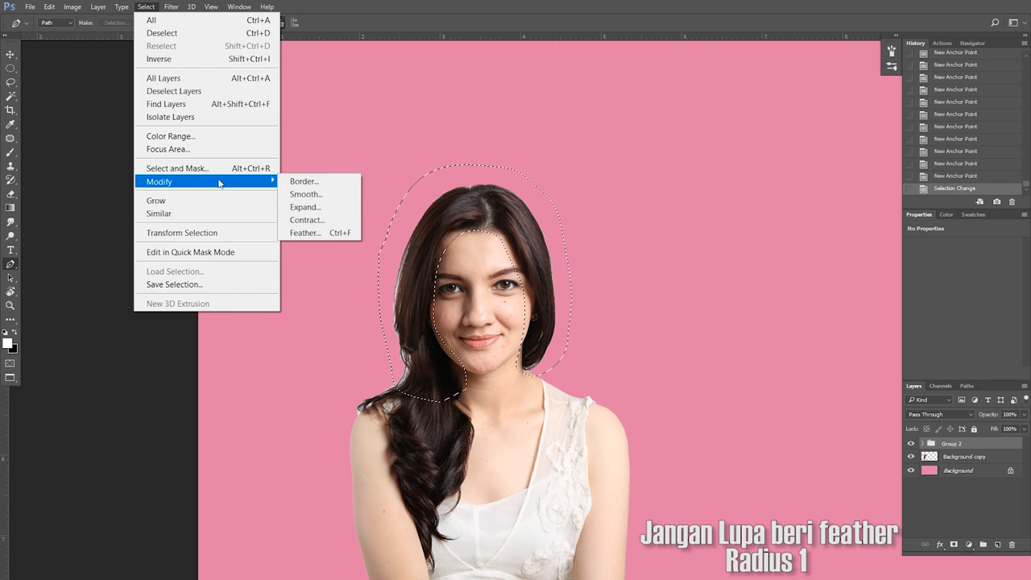
click(314, 233)
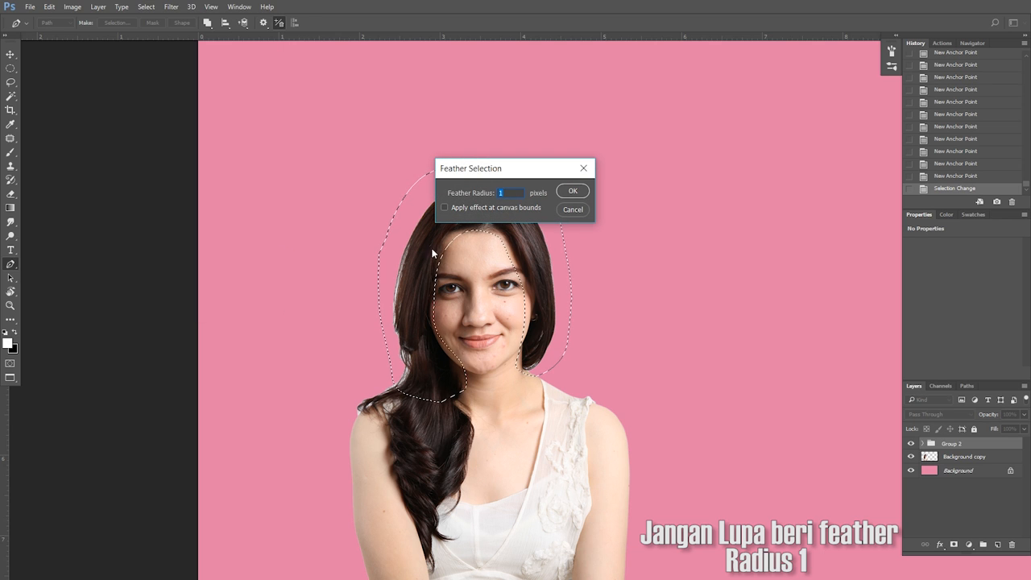
click(571, 191)
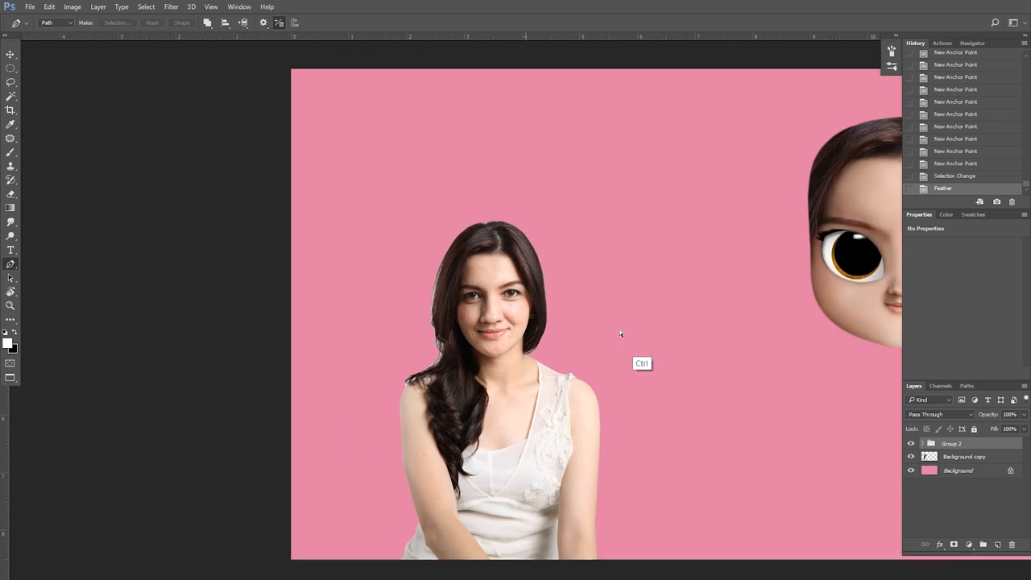
Copy the selected hair from the Background copy layer to a new layer and place it above Group 2, over the cartoon face
click(962, 456)
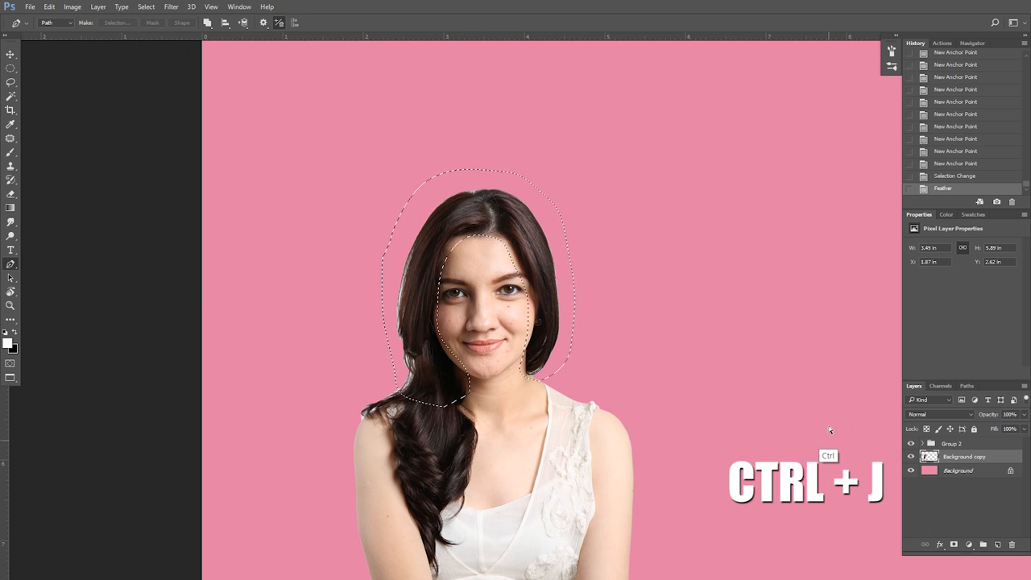
key(ctrl+j)
drag(625, 309, 374, 298)
drag(673, 260, 604, 278)
key(v)
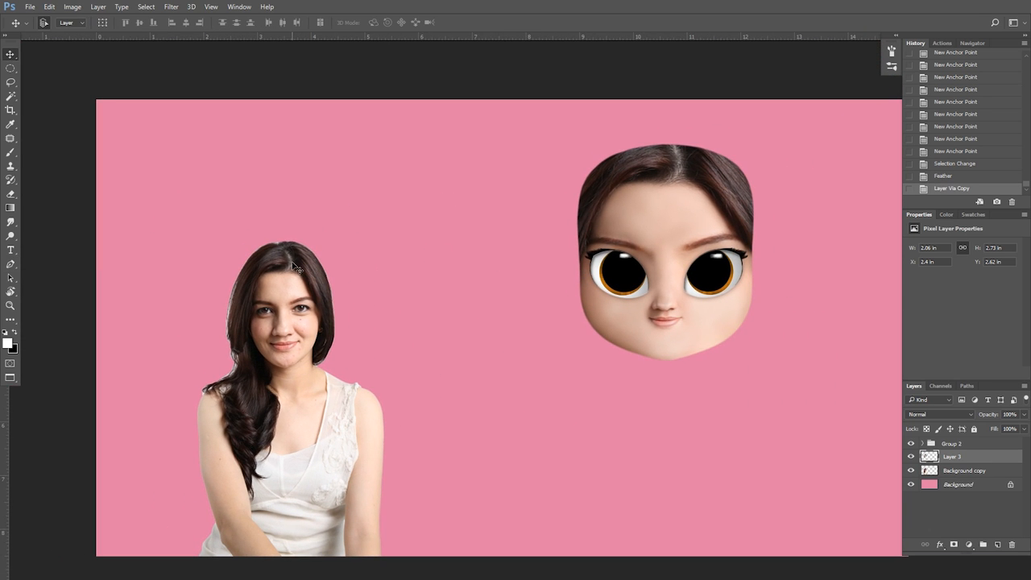
drag(298, 268, 605, 177)
key(ctrl+])
Scale the hair with Free Transform to about 213% width and 157% height so it frames the cartoon face
key(ctrl+plus)
key(ctrl+t)
key(ctrl+minus)
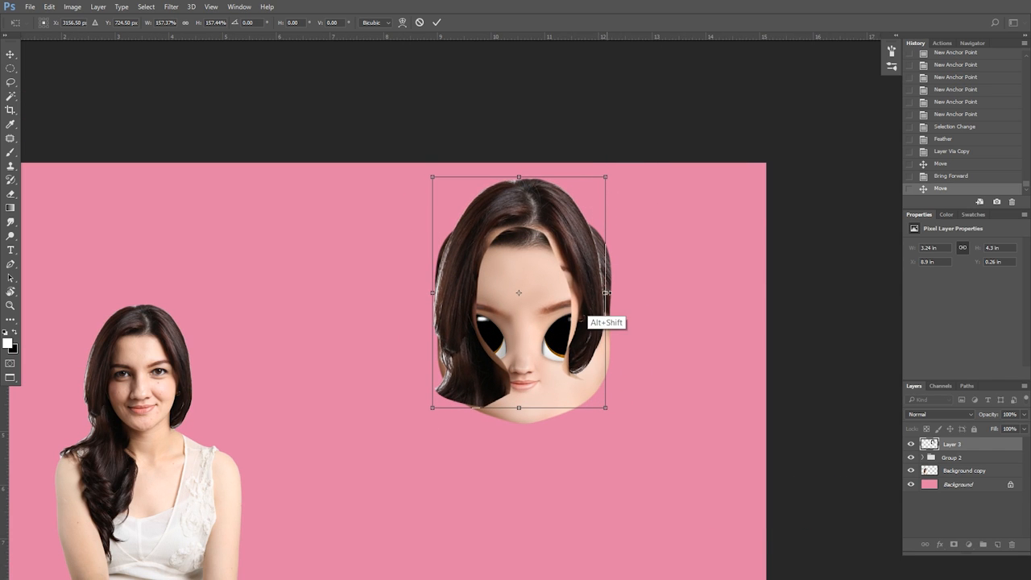
drag(614, 289, 591, 285)
key(ctrl+plus)
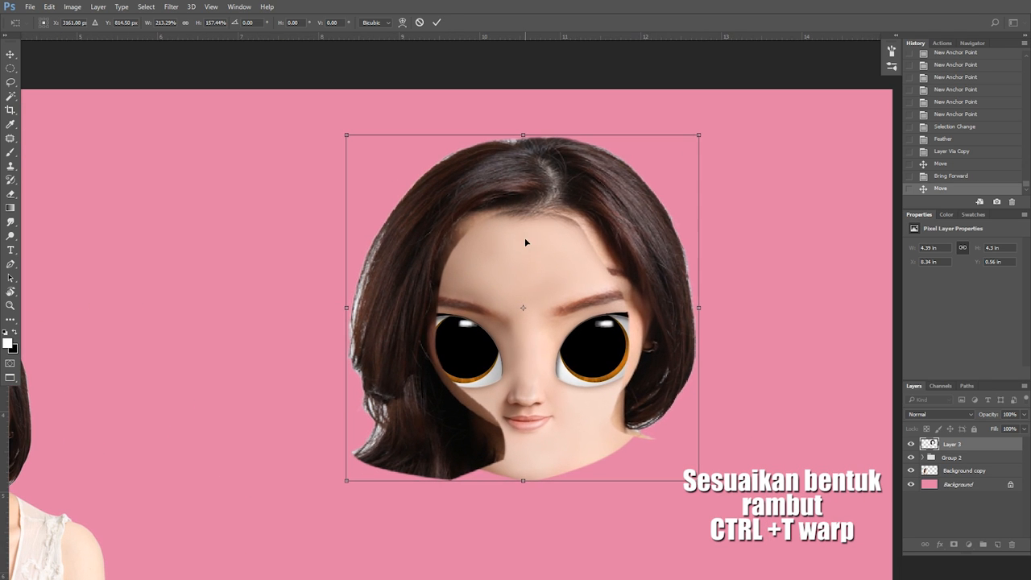
Warp the hair layer, raising the crown above the cartoon forehead and adjusting the hair's middle
right_click(525, 247)
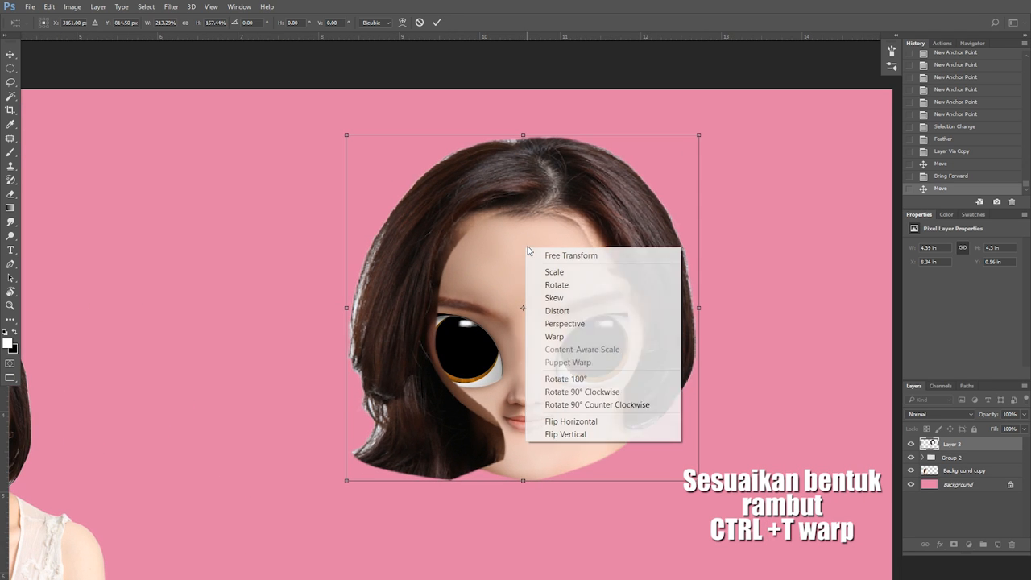
click(577, 344)
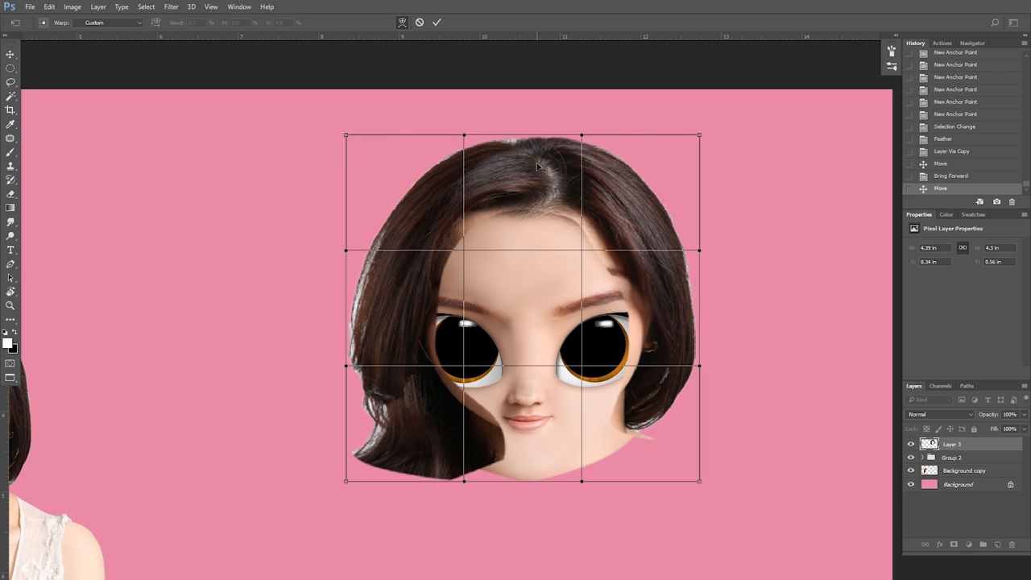
mouse_move(537, 166)
mouse_down()
mouse_move(532, 137)
mouse_move(535, 162)
mouse_up()
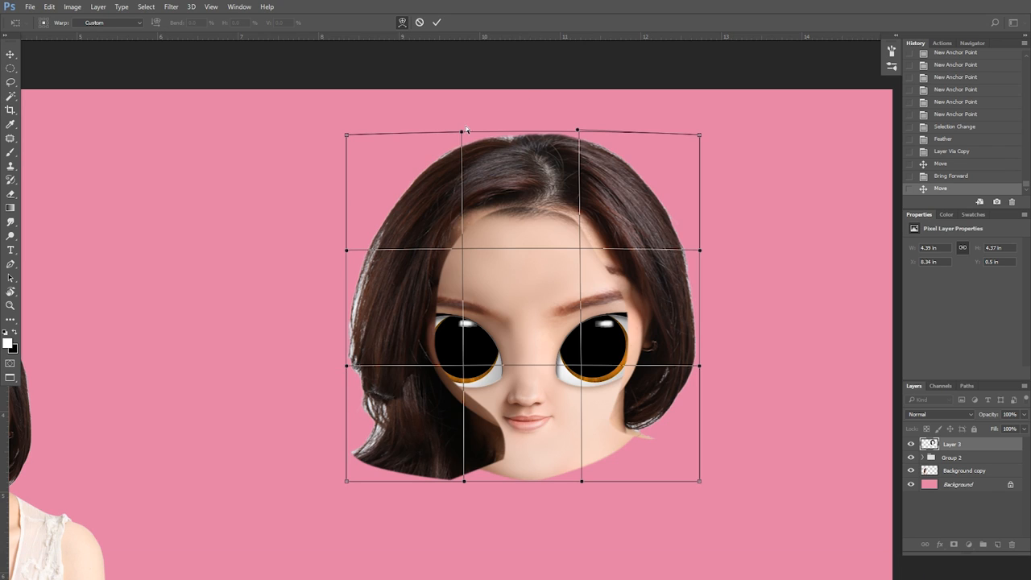
drag(462, 132, 462, 92)
key(ctrl+minus)
drag(566, 173, 553, 219)
drag(519, 320, 520, 338)
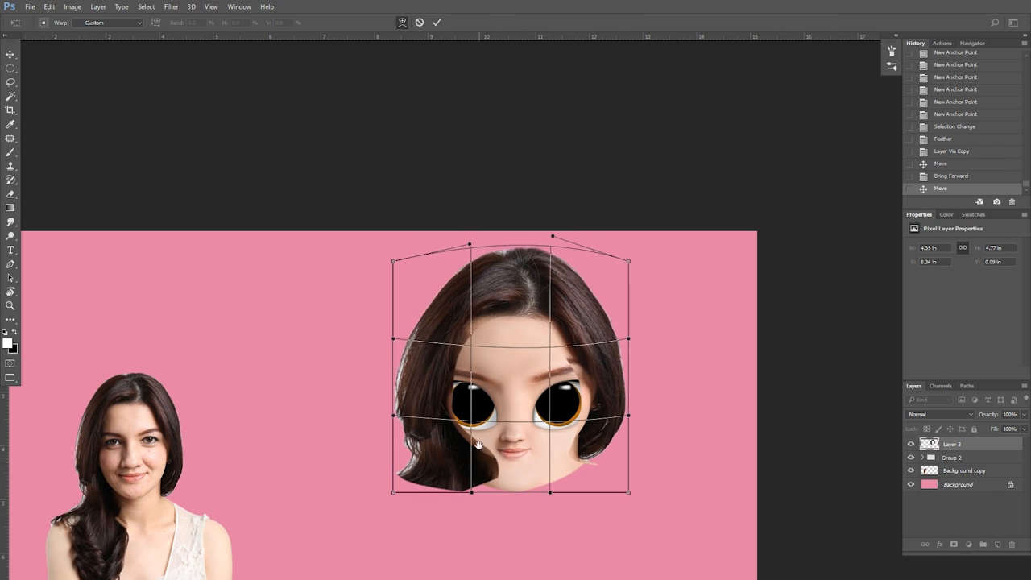
Warp the lower left hair downwards, pull the side edges around the cheeks, and apply the transform
drag(479, 445, 484, 362)
drag(458, 391, 441, 427)
drag(448, 362, 437, 359)
drag(557, 343, 566, 352)
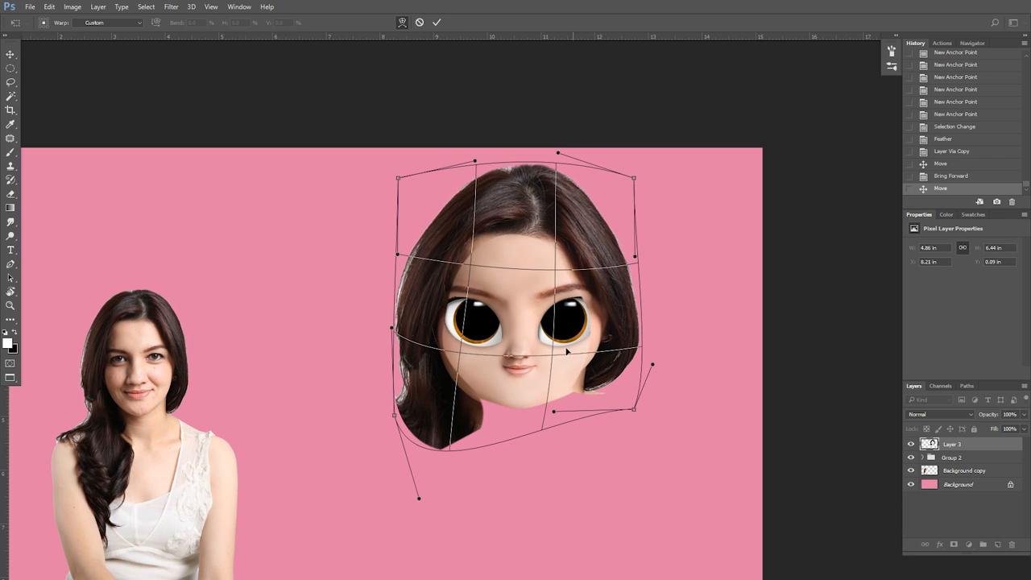
drag(392, 327, 407, 314)
mouse_move(628, 339)
mouse_down()
mouse_move(621, 358)
mouse_move(621, 341)
mouse_move(646, 347)
mouse_up()
key(Return)
Enlarge the hair with Free Transform to about 112% width and 118% height
key(ctrl+plus)
key(ctrl+t)
key(ctrl+minus)
drag(511, 447, 509, 499)
drag(605, 339, 645, 308)
drag(622, 313, 618, 308)
Warp the enlarged hair to pull its crown and both sides closer around the cartoon face, and apply it
right_click(516, 211)
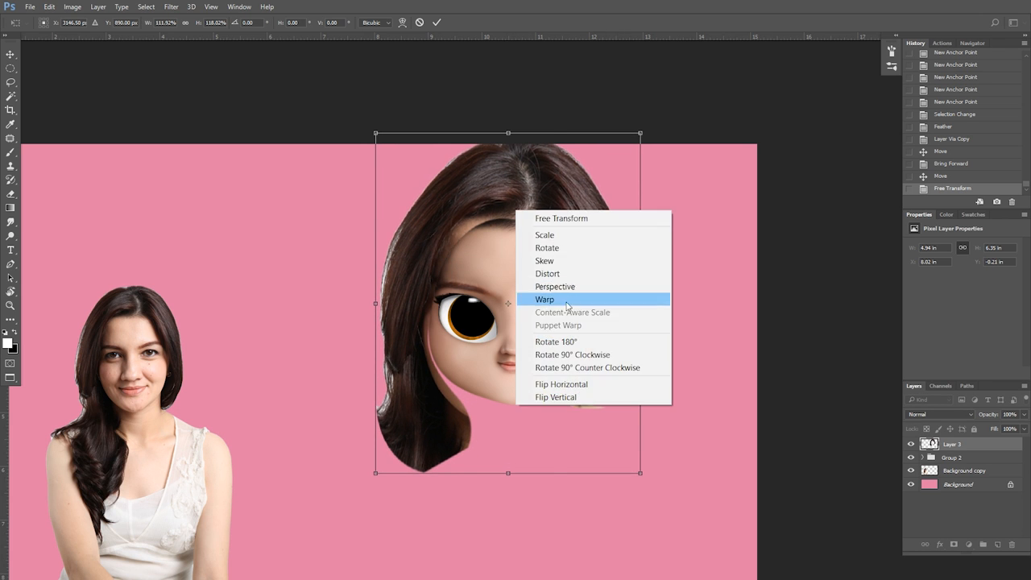
click(566, 303)
drag(561, 165, 562, 182)
drag(604, 295, 597, 285)
drag(602, 378, 594, 380)
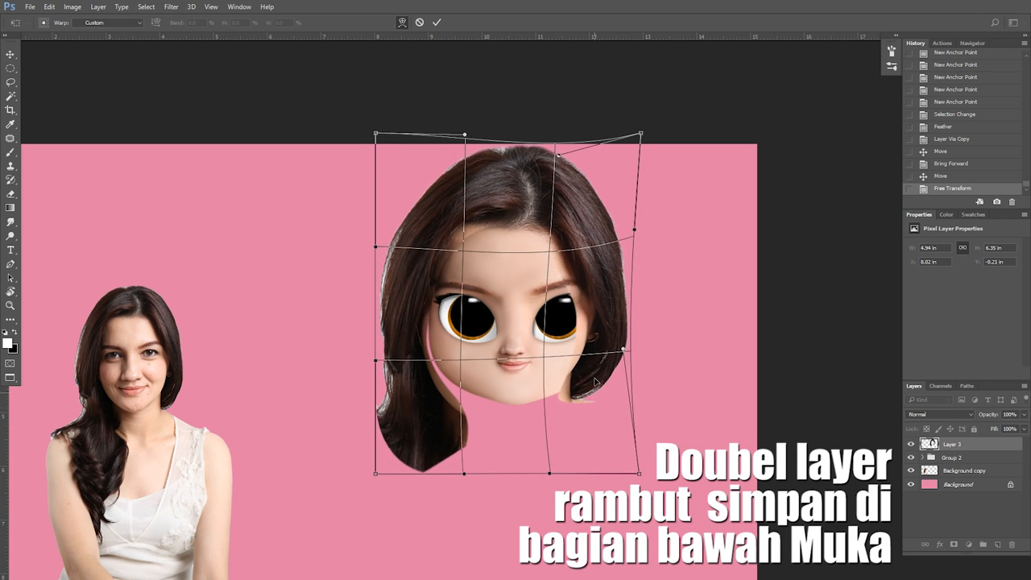
drag(388, 418, 401, 409)
drag(593, 376, 605, 420)
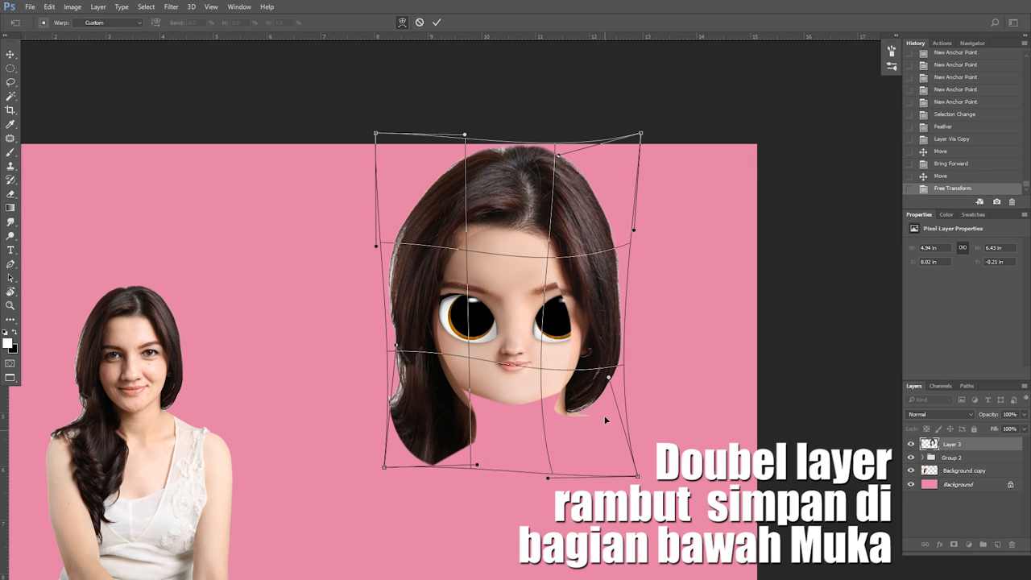
key(Return)
Move the hair layer and Group 2 together slightly lower on the canvas
shift+click(963, 459)
key(ctrl+t)
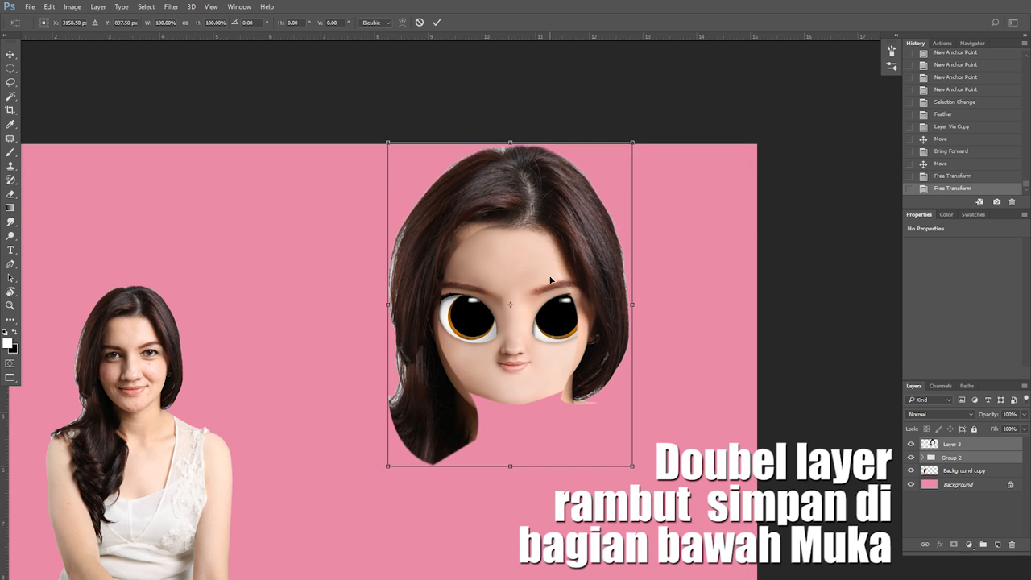
drag(552, 281, 552, 310)
key(Return)
key(ctrl+plus)
Duplicate the hair layer, place the original Layer 3 below Group 2, and check the overlap by toggling layer visibility
click(970, 449)
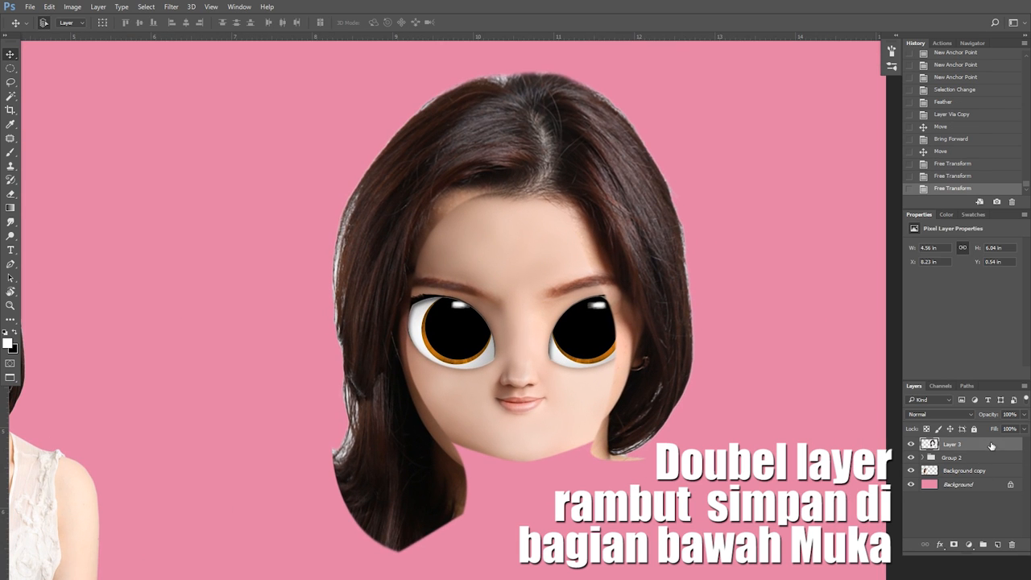
drag(992, 446, 996, 543)
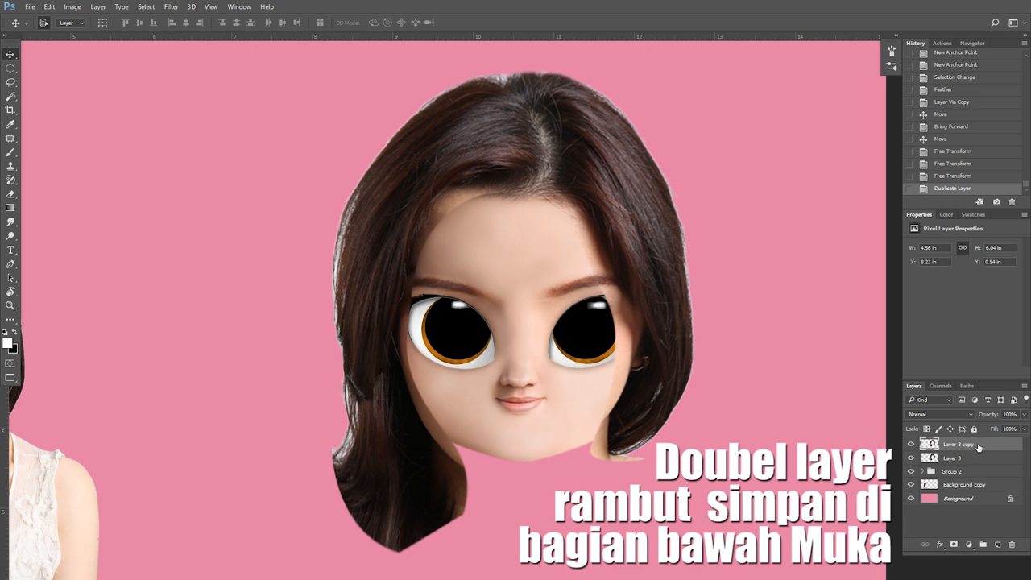
drag(972, 458, 971, 482)
click(911, 444)
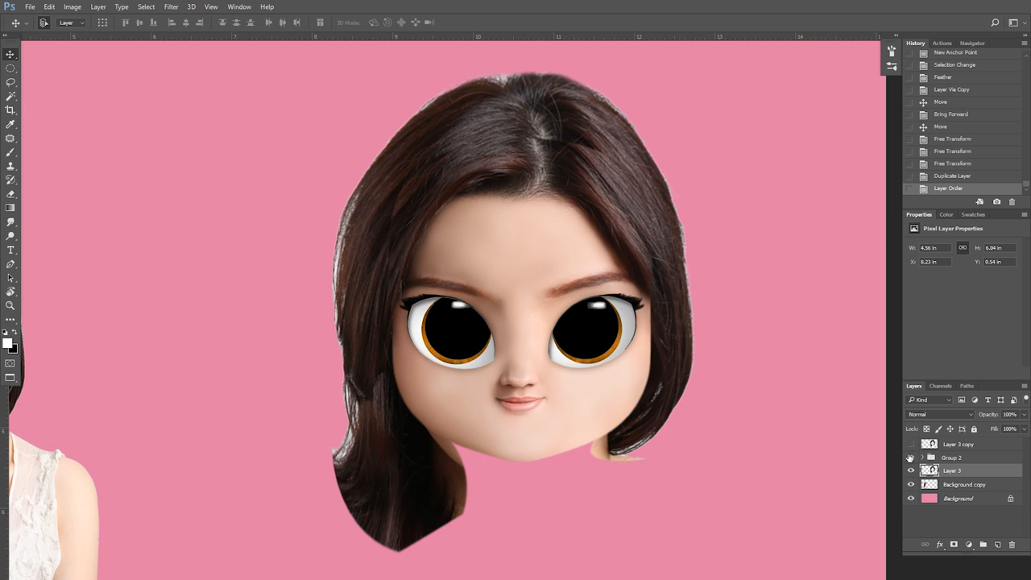
click(911, 456)
click(911, 457)
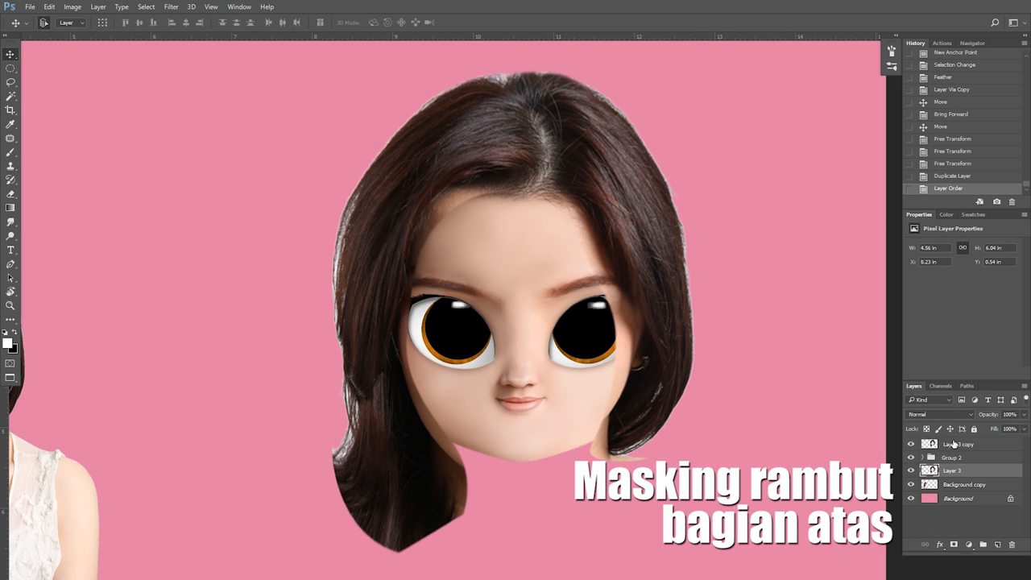
Add a layer mask to Layer 3 copy and set up a black brush at 100% opacity
click(954, 445)
click(953, 545)
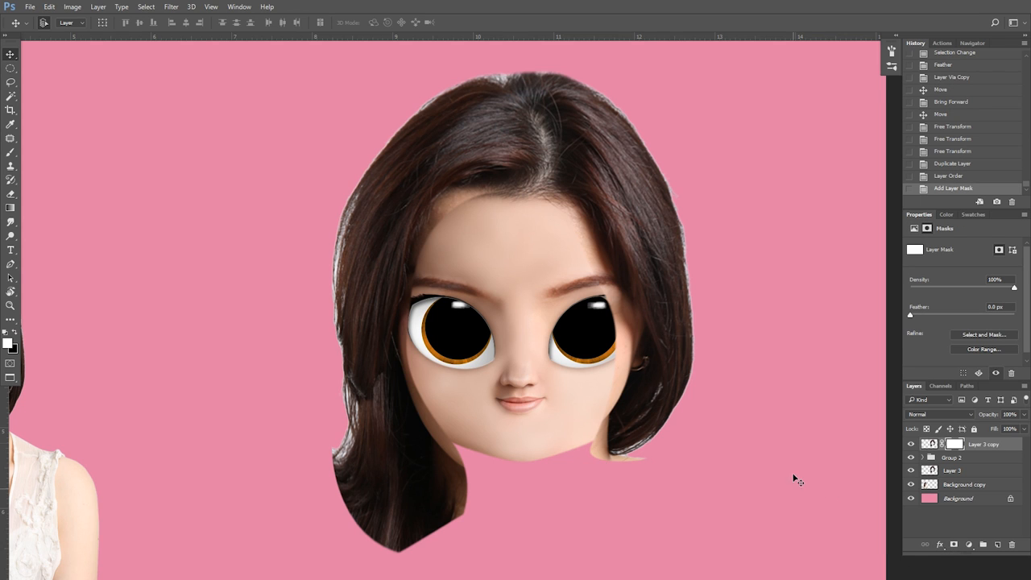
scroll(518, 248, up, 3)
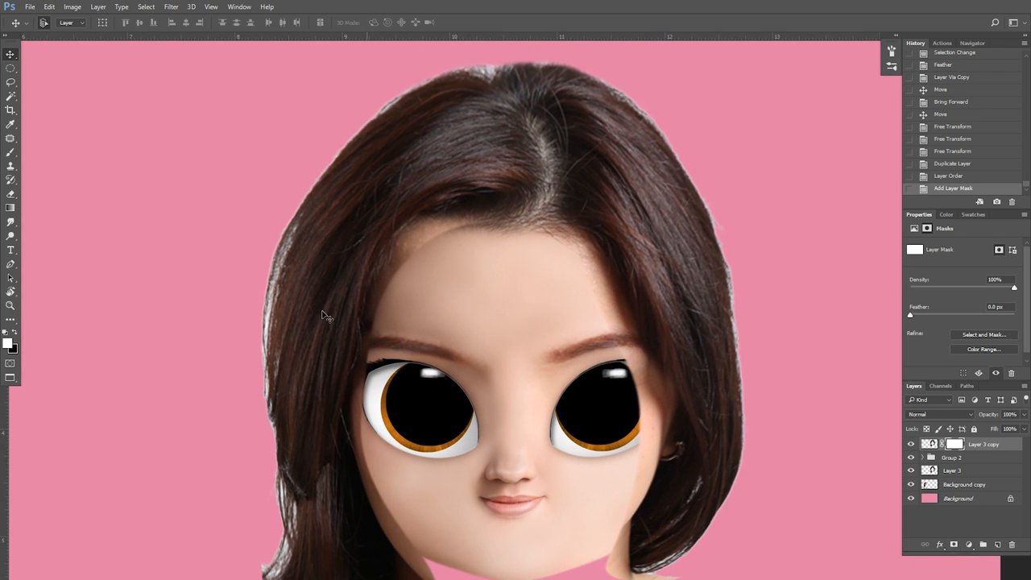
key(b)
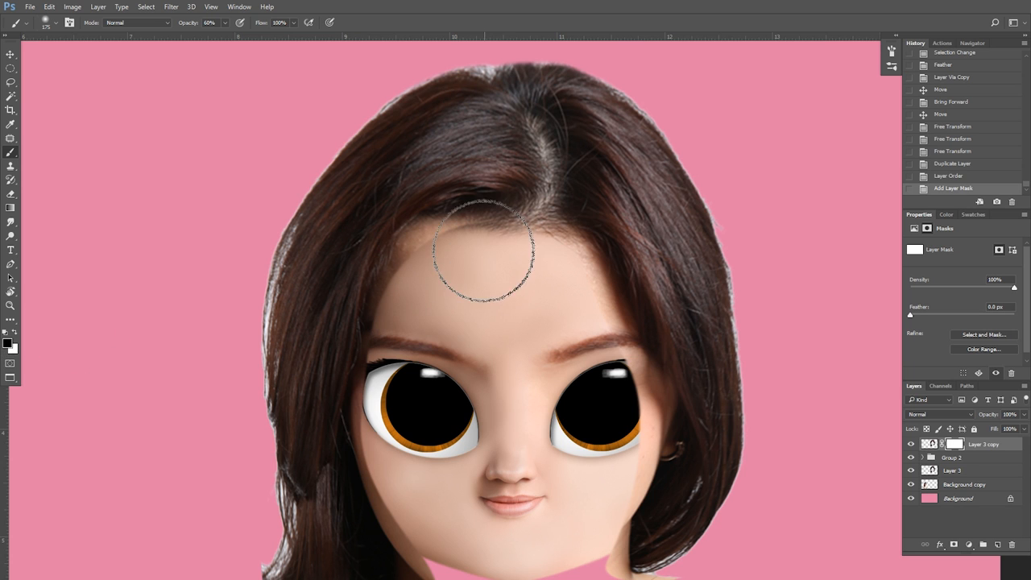
mouse_move(484, 241)
mouse_down()
mouse_move(488, 204)
mouse_move(475, 211)
mouse_up()
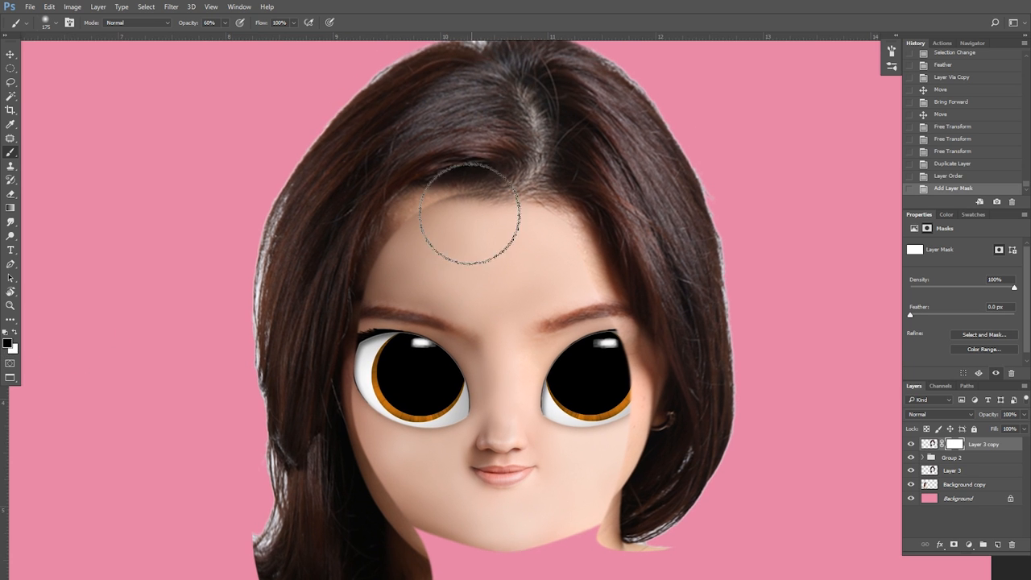
click(226, 25)
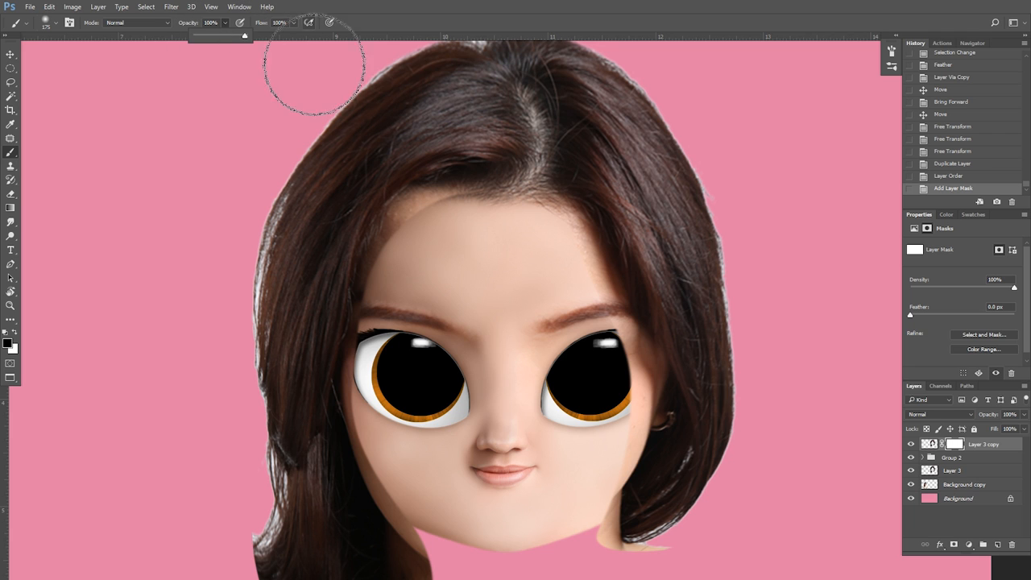
Paint on the mask to hide the leftover skin along the forehead hairline and beside the left eye
click(540, 191)
key(bracketleft)
key(bracketleft)
key(bracketleft)
mouse_move(422, 209)
mouse_down()
mouse_move(398, 243)
mouse_move(456, 193)
mouse_move(377, 302)
mouse_move(376, 291)
mouse_move(386, 291)
mouse_move(354, 395)
mouse_up()
key(bracketright)
mouse_move(377, 346)
mouse_down()
mouse_move(372, 249)
mouse_move(367, 383)
mouse_move(394, 321)
mouse_up()
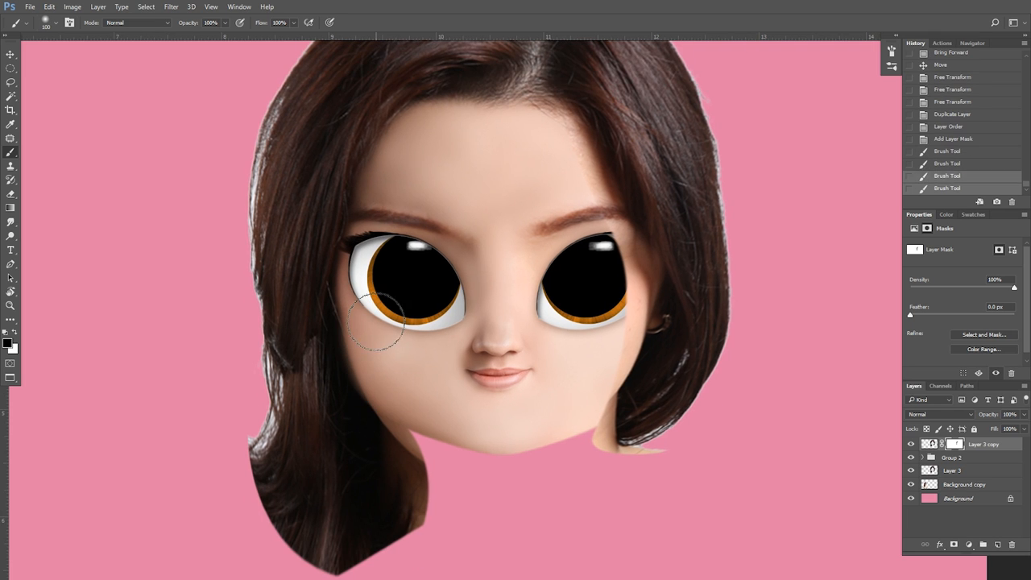
Mask out the upper hair layer over the left eyelashes, cheek and jaw, using a smaller brush for the edge
mouse_move(419, 434)
mouse_down()
mouse_move(347, 283)
mouse_move(355, 240)
mouse_up()
drag(391, 403, 362, 241)
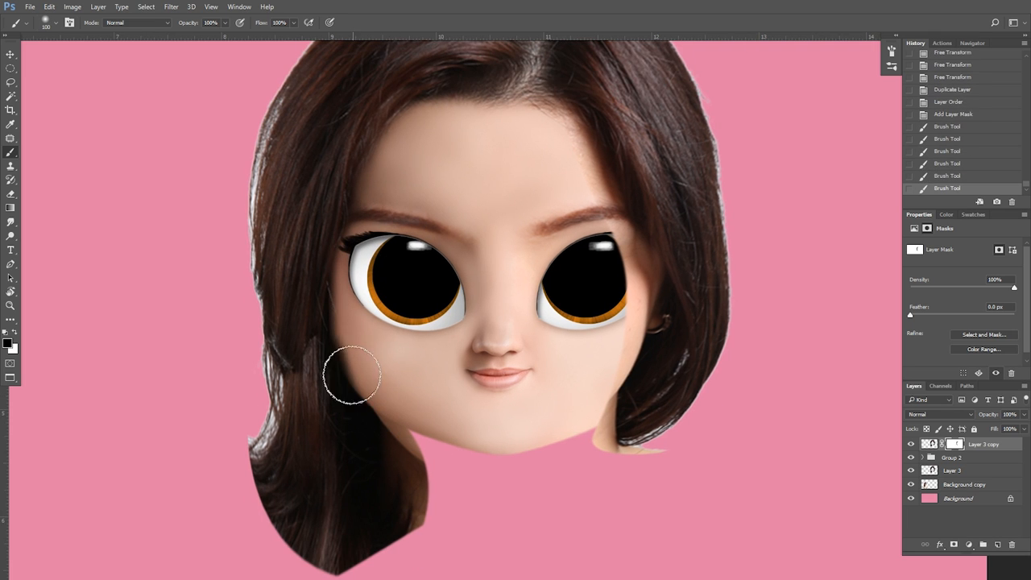
drag(351, 374, 382, 391)
mouse_move(339, 302)
mouse_down()
mouse_move(367, 188)
mouse_move(365, 335)
mouse_move(346, 312)
mouse_up()
key(bracketleft)
drag(345, 311, 367, 339)
Mask out the upper hair layer over the right eye, cheek and jaw with a brush of size 100
mouse_move(562, 347)
mouse_down()
mouse_move(494, 336)
mouse_move(491, 359)
mouse_up()
key(bracketright)
mouse_move(489, 127)
mouse_down()
mouse_move(526, 230)
mouse_move(534, 280)
mouse_move(523, 286)
mouse_up()
mouse_move(552, 233)
mouse_down()
mouse_move(568, 379)
mouse_move(545, 292)
mouse_move(570, 288)
mouse_move(569, 402)
mouse_move(557, 380)
mouse_move(560, 395)
mouse_up()
scroll(407, 431, down, 3)
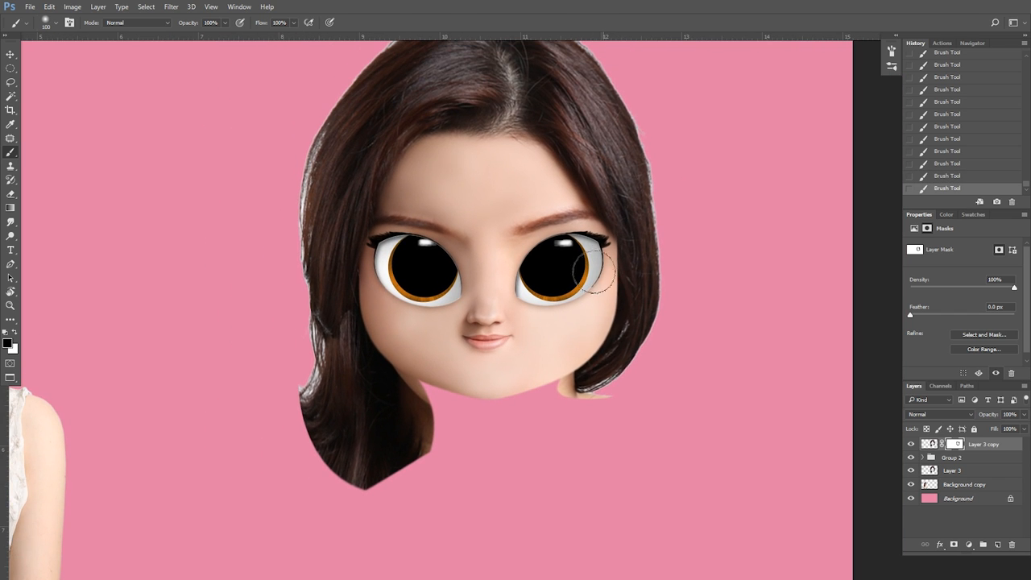
mouse_move(458, 250)
mouse_down()
mouse_move(478, 330)
mouse_move(512, 328)
mouse_up()
key(ctrl+minus)
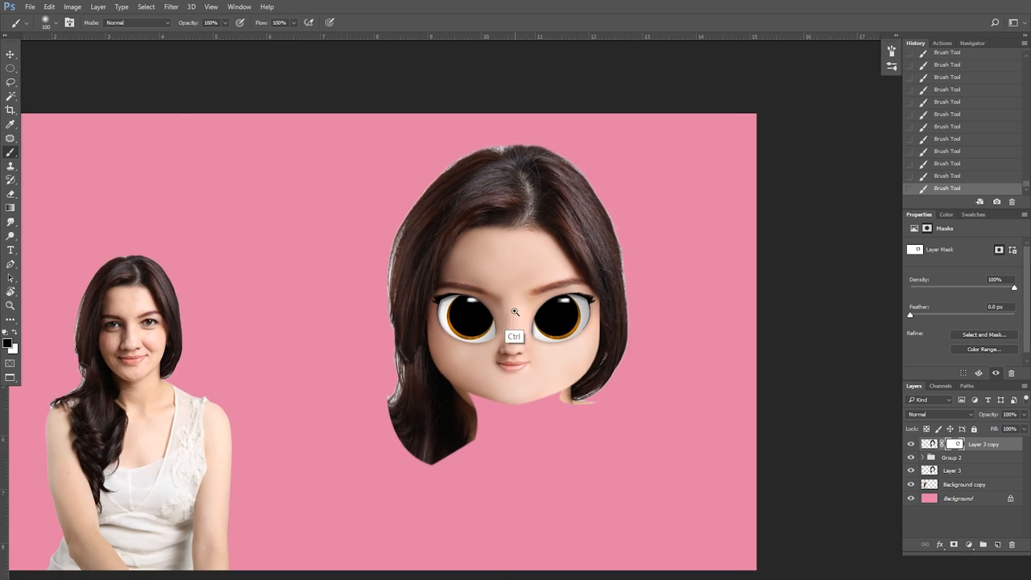
Mask out the rest of the upper hair layer across the middle of the face with a brush enlarged to size 200
key(ctrl+plus)
drag(591, 327, 589, 350)
key(bracketright)
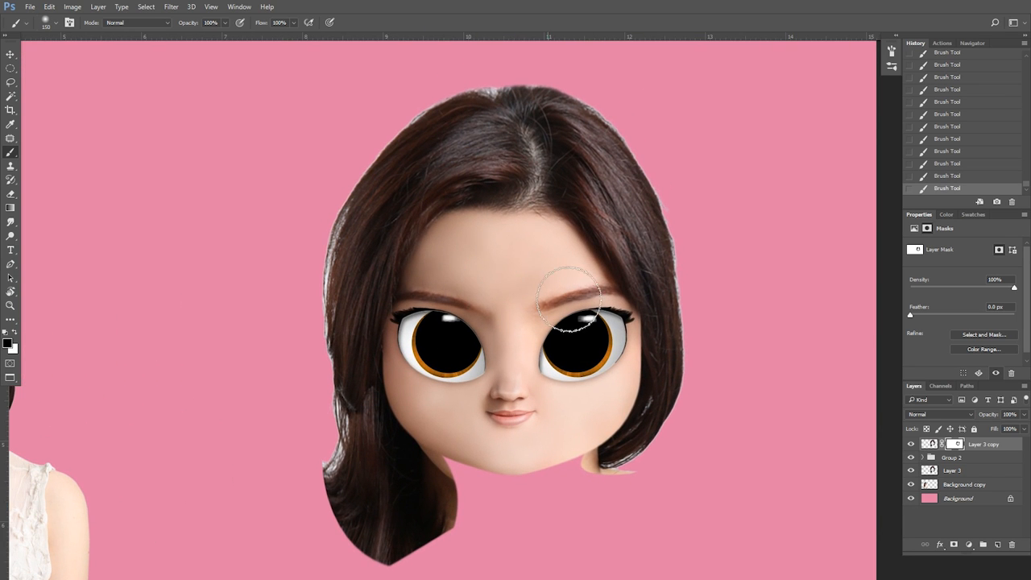
drag(541, 196, 548, 177)
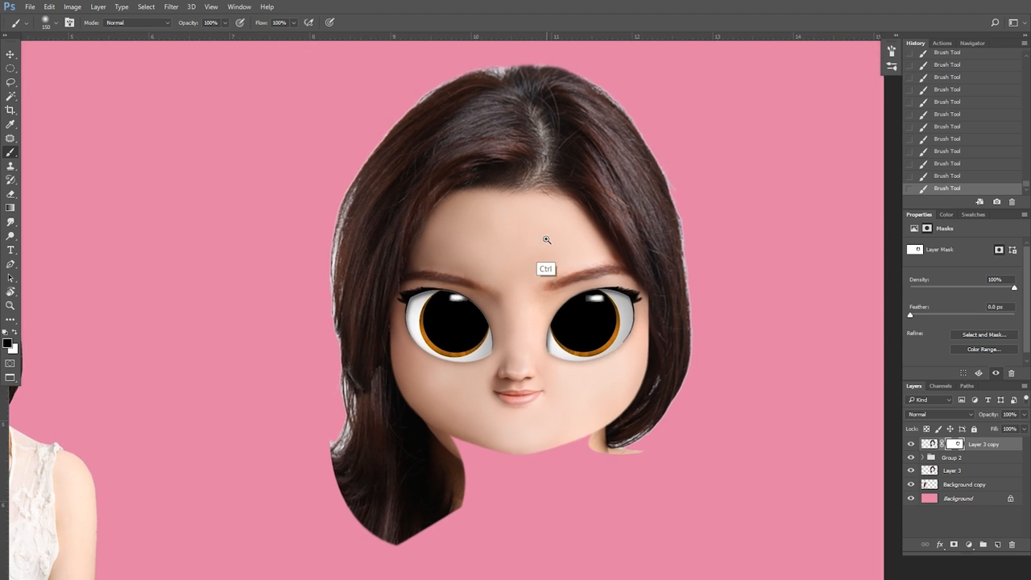
key(ctrl+minus)
key(ctrl+minus)
drag(592, 319, 573, 329)
key(ctrl+plus)
key(ctrl+plus)
drag(519, 299, 522, 342)
key(bracketright)
key(bracketright)
mouse_move(503, 255)
mouse_down()
mouse_move(520, 282)
mouse_move(479, 406)
mouse_up()
mouse_move(599, 359)
mouse_down()
mouse_move(587, 277)
mouse_move(587, 346)
mouse_up()
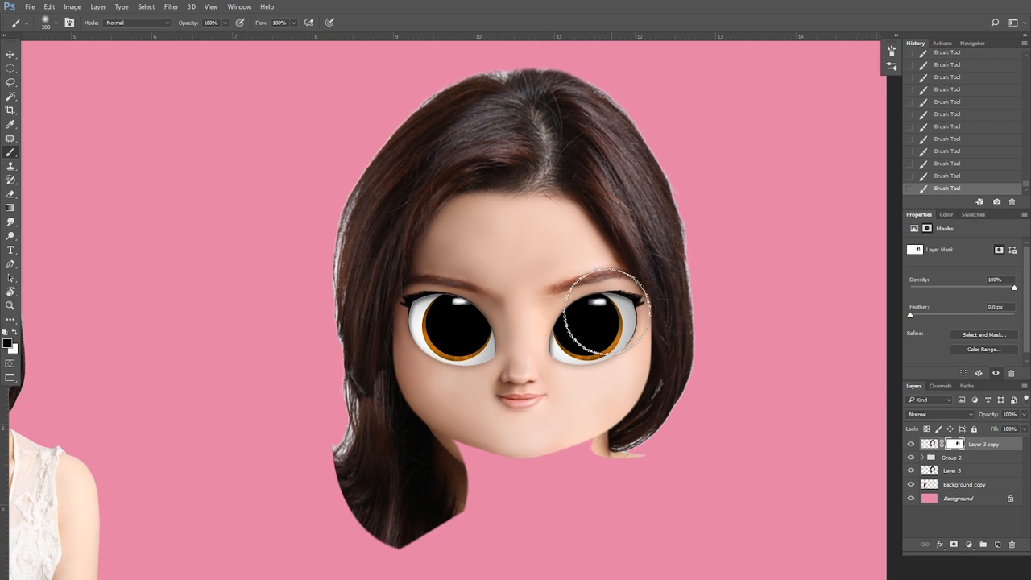
mouse_move(517, 338)
mouse_down()
mouse_move(559, 379)
mouse_move(527, 225)
mouse_up()
mouse_move(579, 283)
mouse_down()
mouse_move(571, 252)
mouse_move(572, 285)
mouse_up()
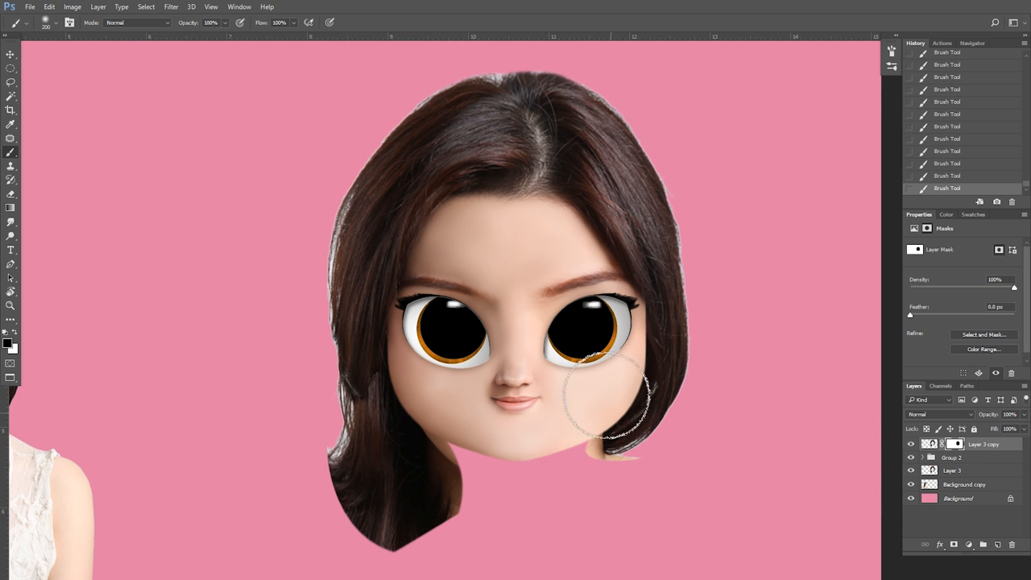
drag(605, 375, 607, 336)
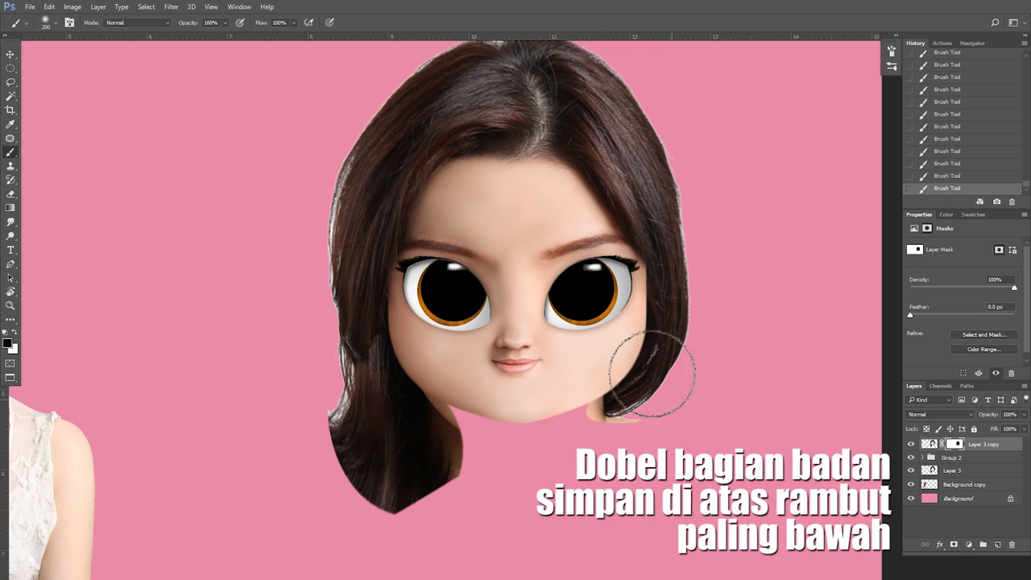
Duplicate the woman's Background copy layer and place the copied body beneath the cartoon head
scroll(555, 321, down, 2)
drag(558, 311, 559, 281)
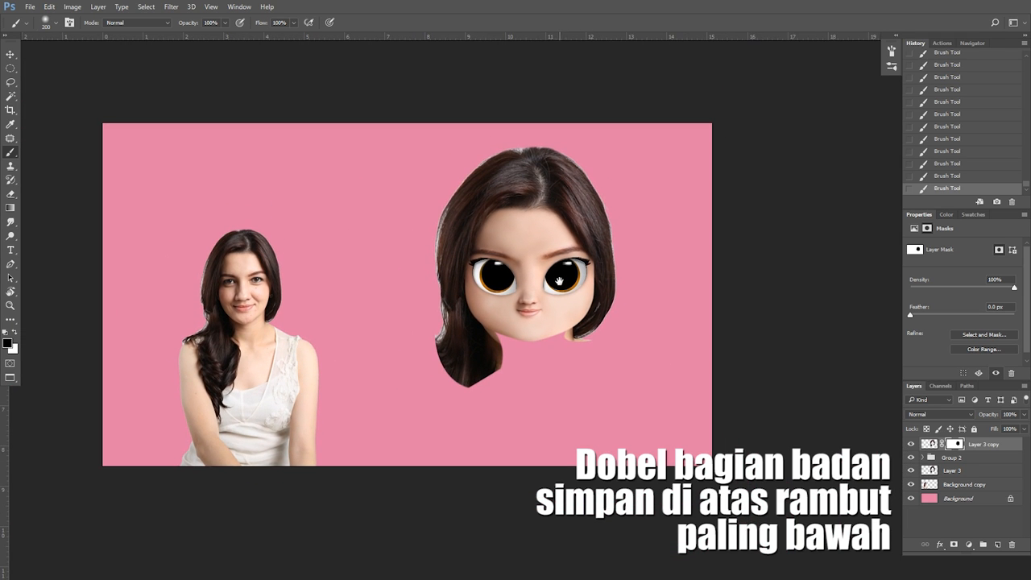
key(v)
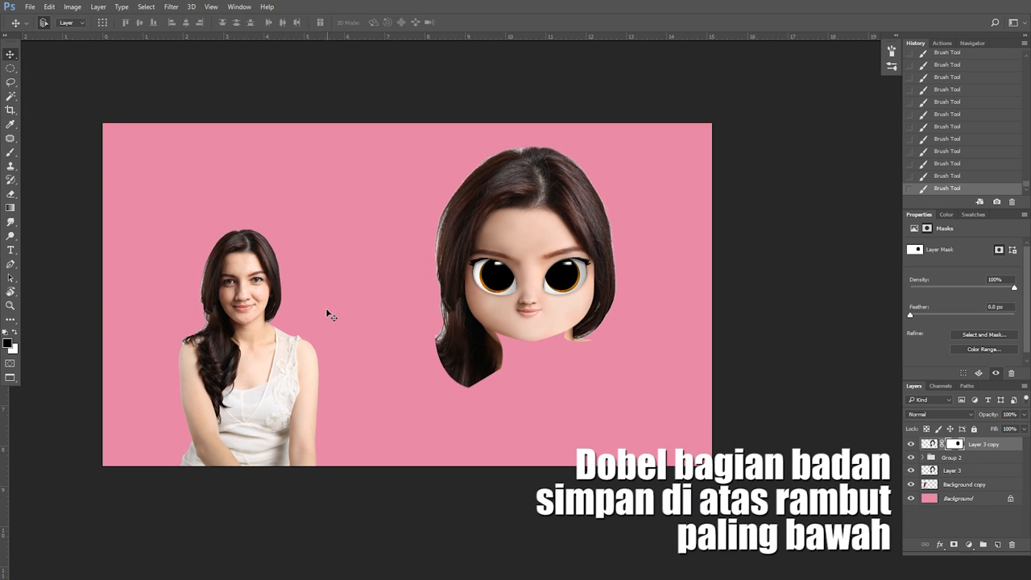
click(965, 484)
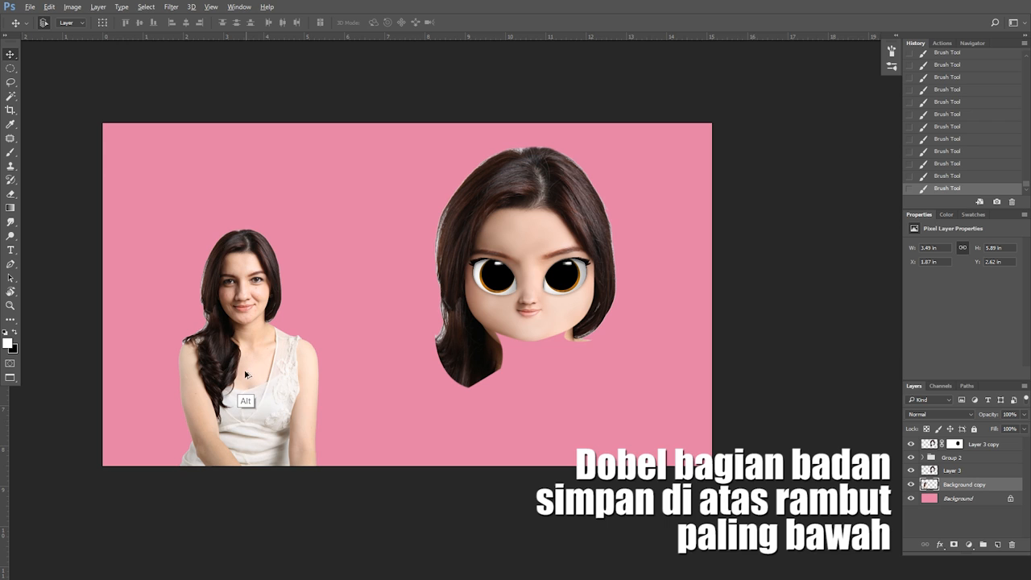
drag(246, 375, 567, 398)
scroll(540, 393, up, 3)
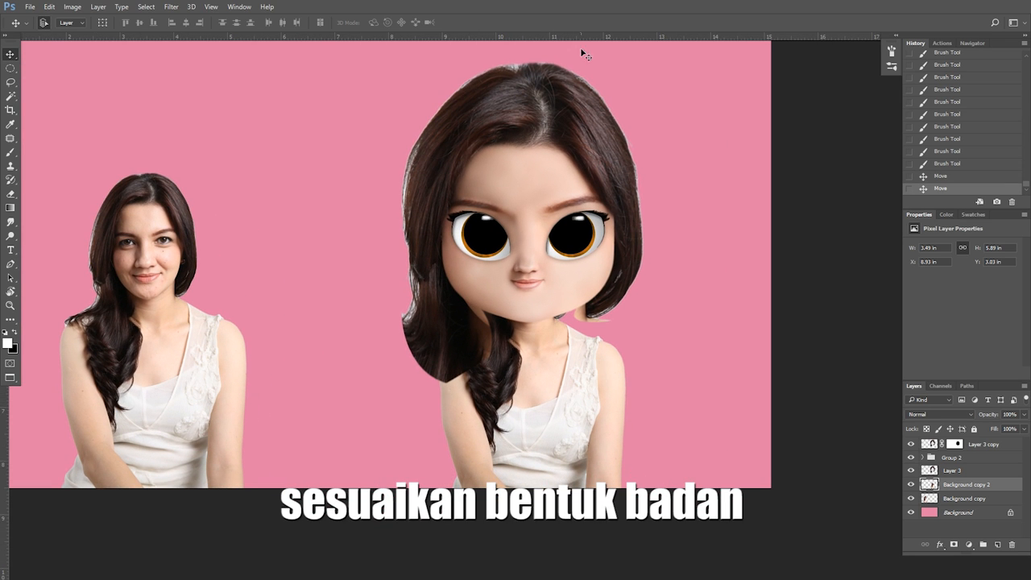
Warp the duplicated body to pull both arms inward and adjust the area behind the face
key(ctrl+t)
right_click(525, 351)
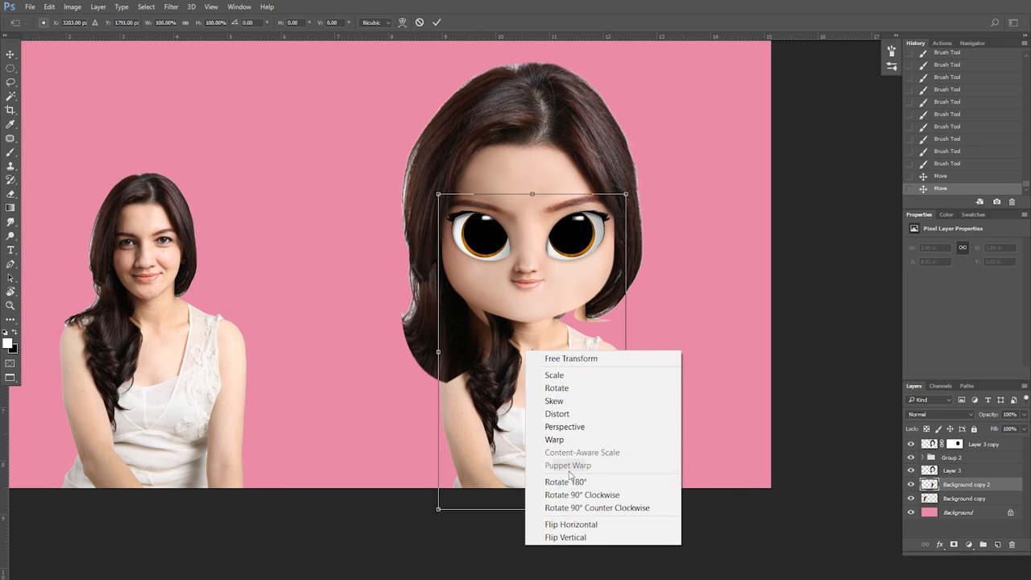
click(575, 439)
drag(623, 389, 589, 392)
drag(459, 408, 476, 399)
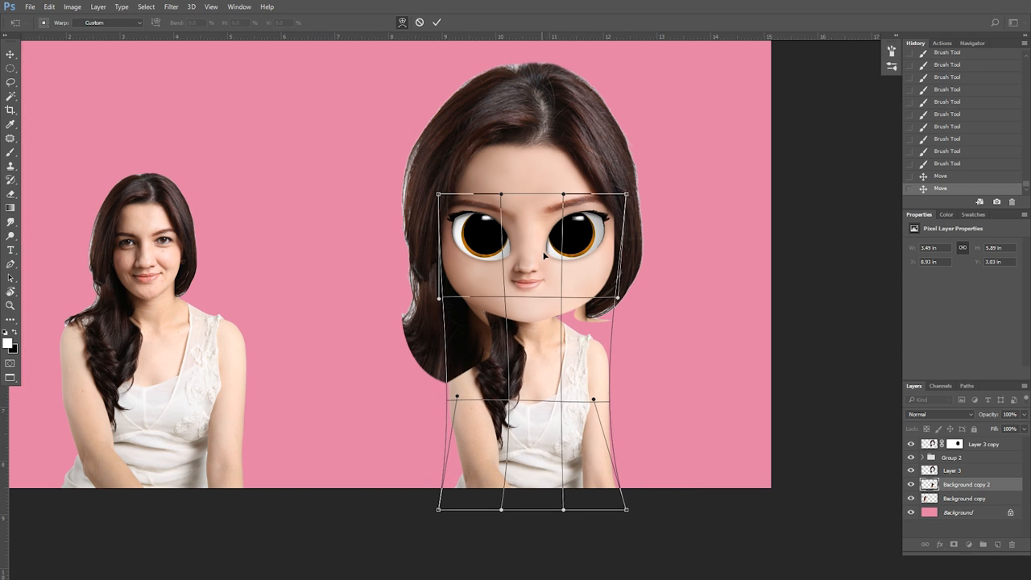
mouse_move(544, 254)
mouse_down()
mouse_move(543, 271)
mouse_move(539, 256)
mouse_up()
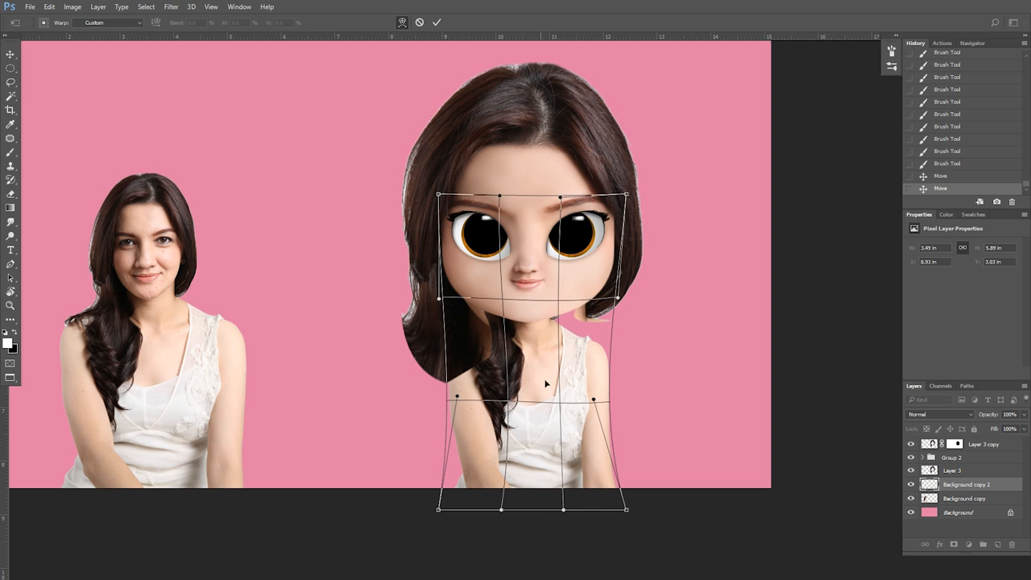
Stretch the warped body downward, reshape the chest, right shoulder and braid, nudge it into place and apply the transform
drag(546, 458, 543, 480)
mouse_move(534, 364)
mouse_down()
mouse_move(539, 321)
mouse_move(536, 354)
mouse_up()
drag(592, 376, 600, 374)
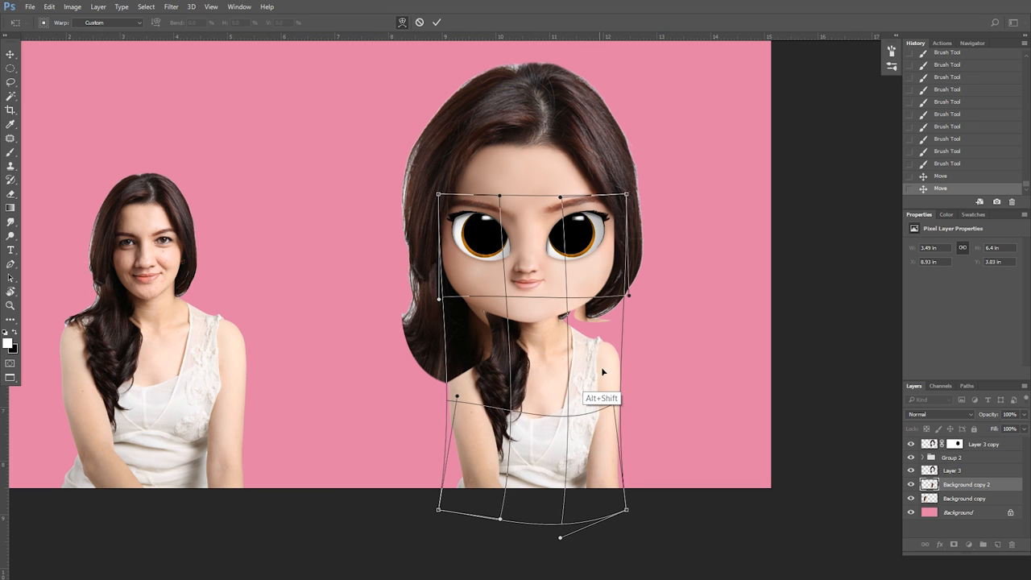
drag(509, 405, 496, 404)
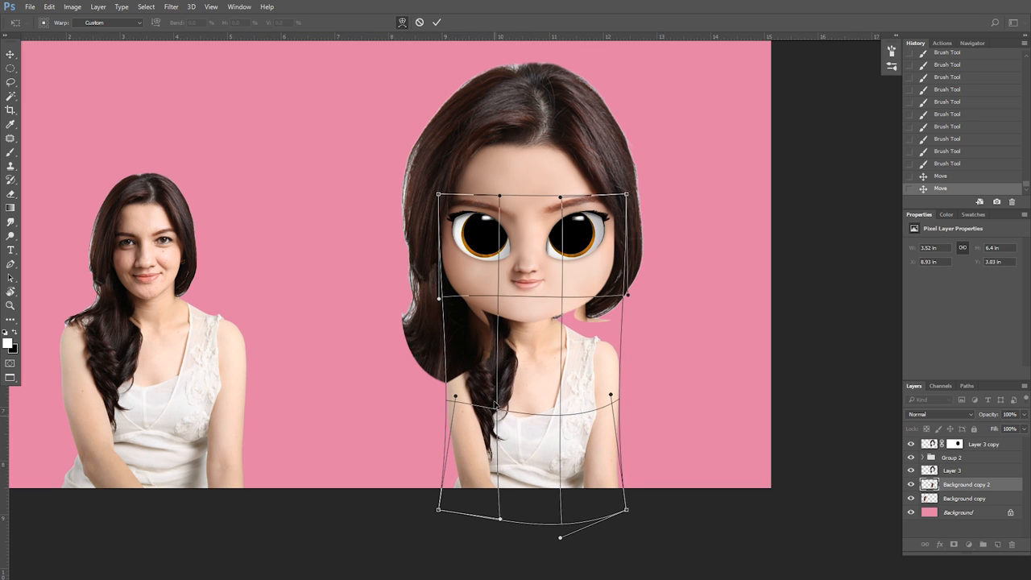
key(Right)
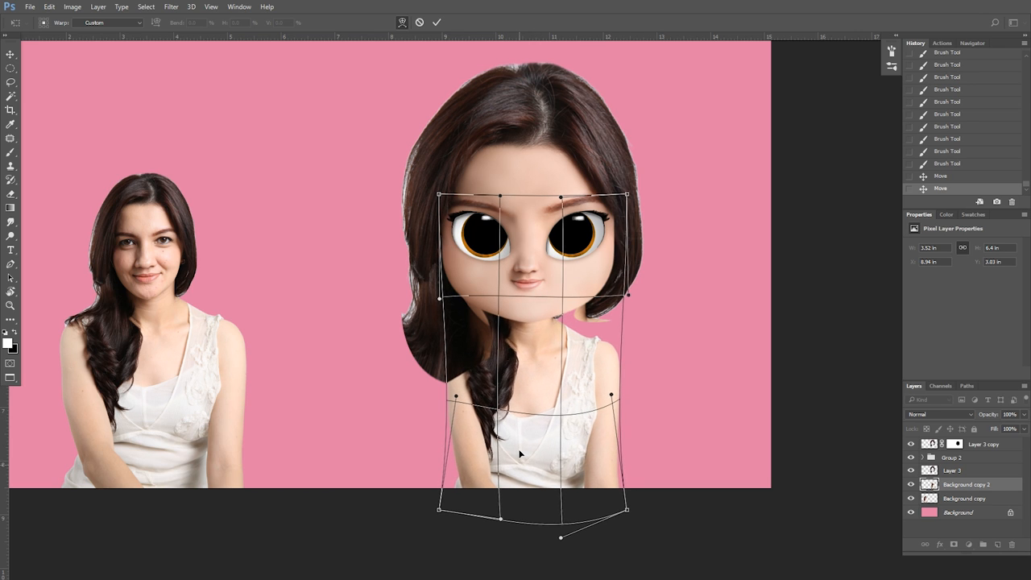
key(Down)
key(Return)
Bring the Background copy 2 body layer forward so it sits above Layer 3
key(ctrl+plus)
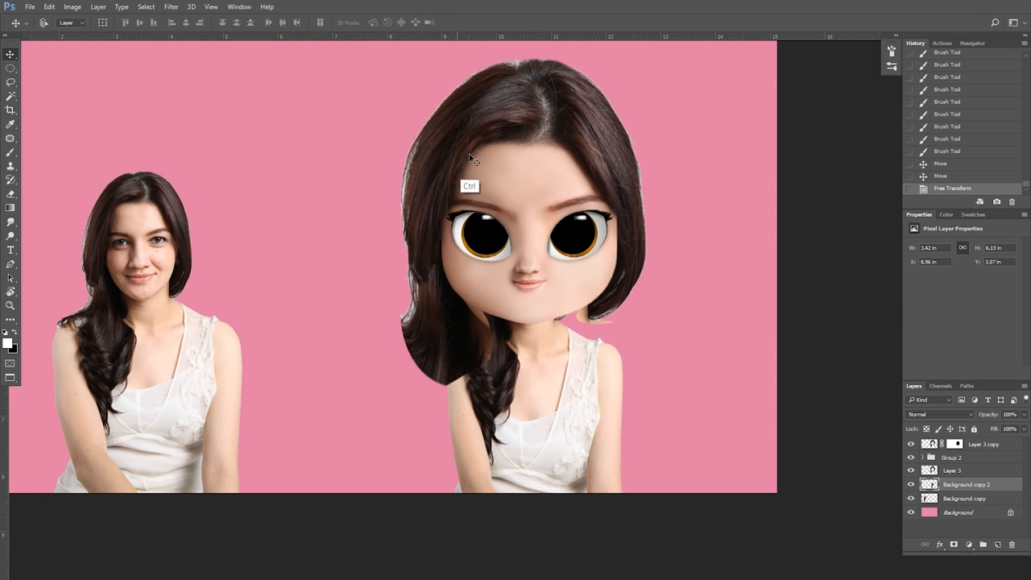
drag(603, 368, 581, 357)
key(ctrl+plus)
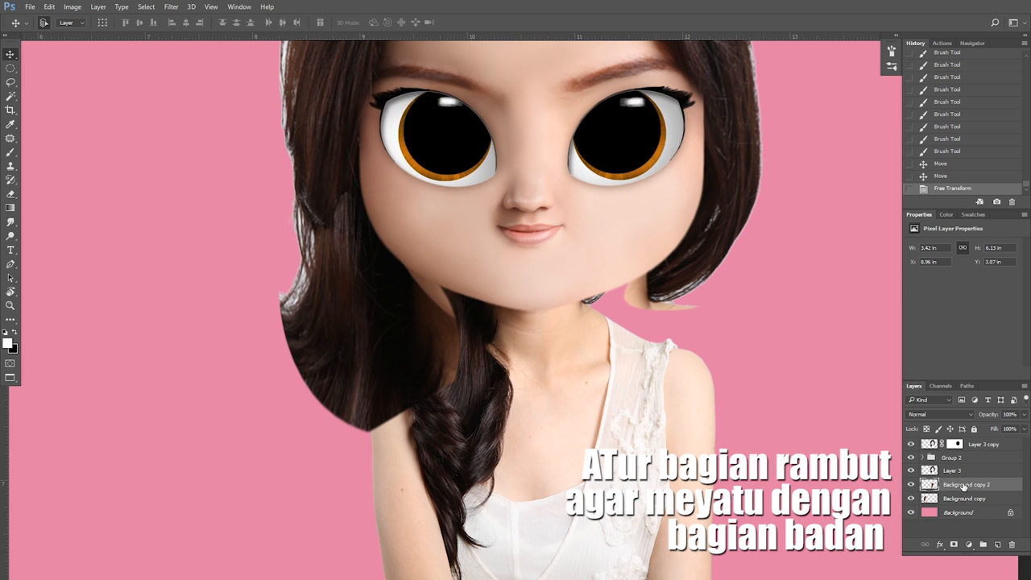
key(ctrl+bracketright)
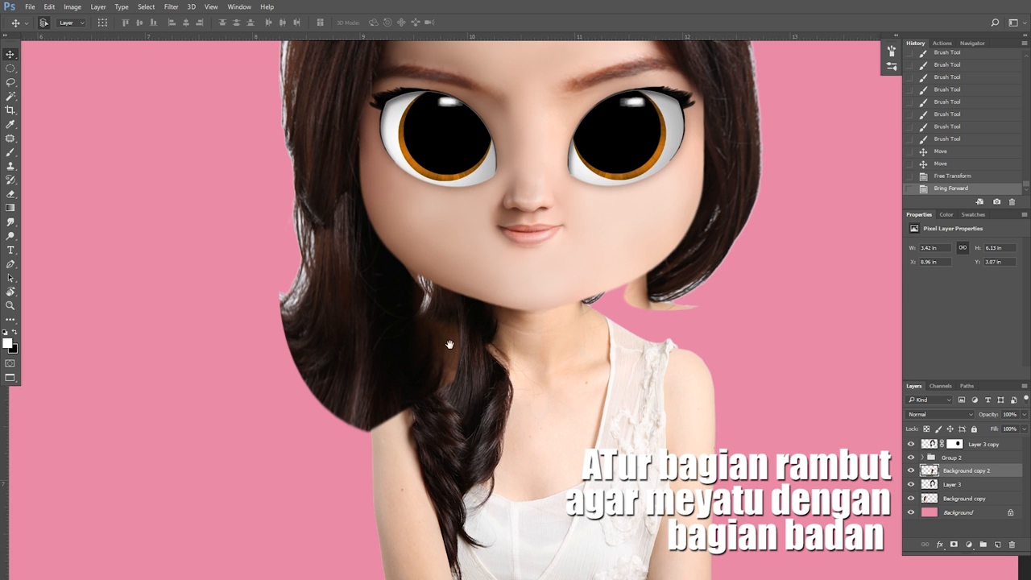
drag(543, 357, 544, 342)
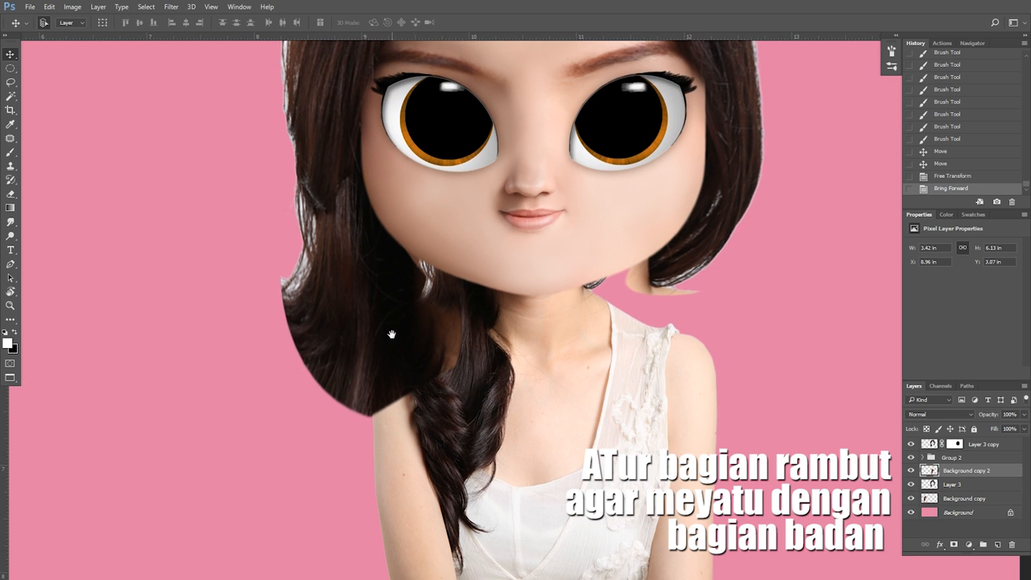
drag(391, 334, 393, 337)
Paint black on Layer 3 copy's mask to hide the upper hair over the left shoulder and braid, reducing the brush to size 90
click(954, 485)
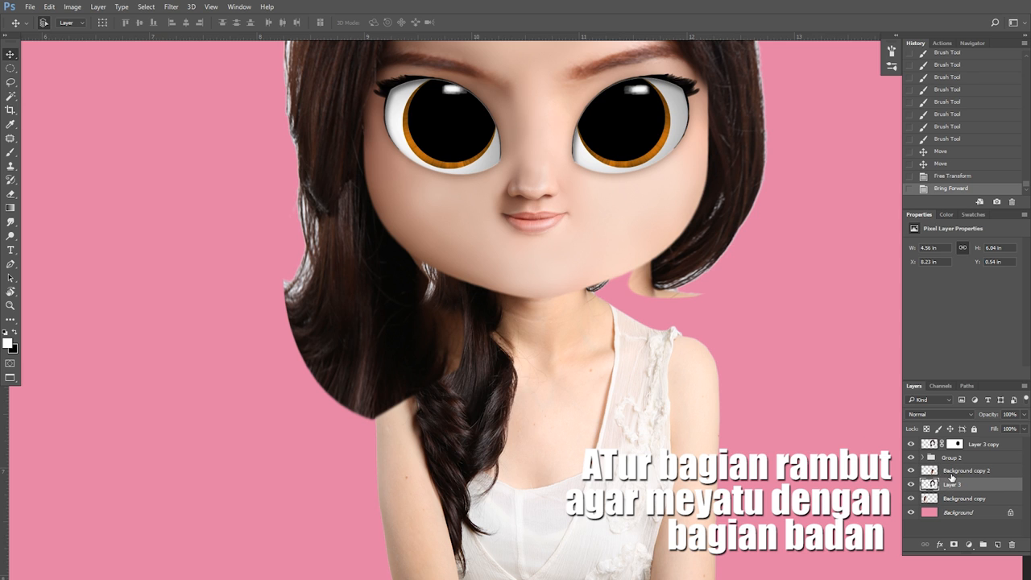
drag(500, 338, 506, 334)
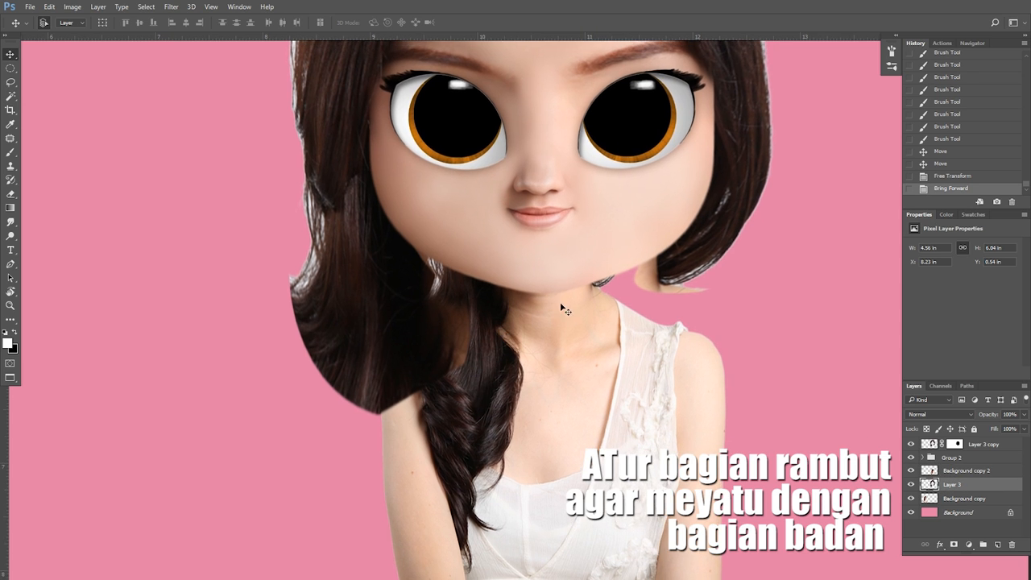
click(955, 445)
key(b)
key(x)
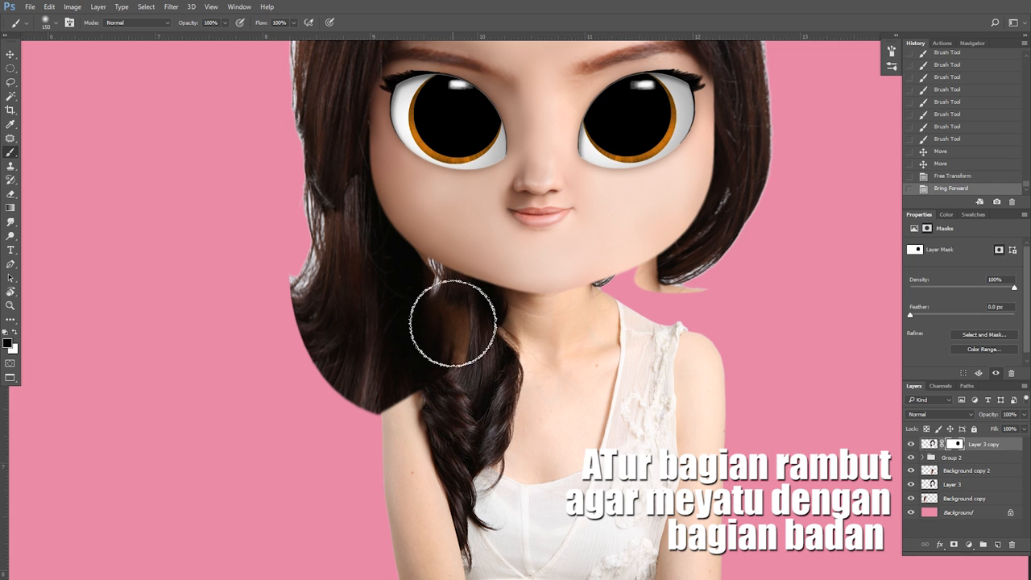
mouse_move(431, 375)
mouse_down()
mouse_move(413, 328)
mouse_move(438, 318)
mouse_move(401, 419)
mouse_move(430, 326)
mouse_move(393, 391)
mouse_move(411, 332)
mouse_up()
key(bracketleft)
key(bracketleft)
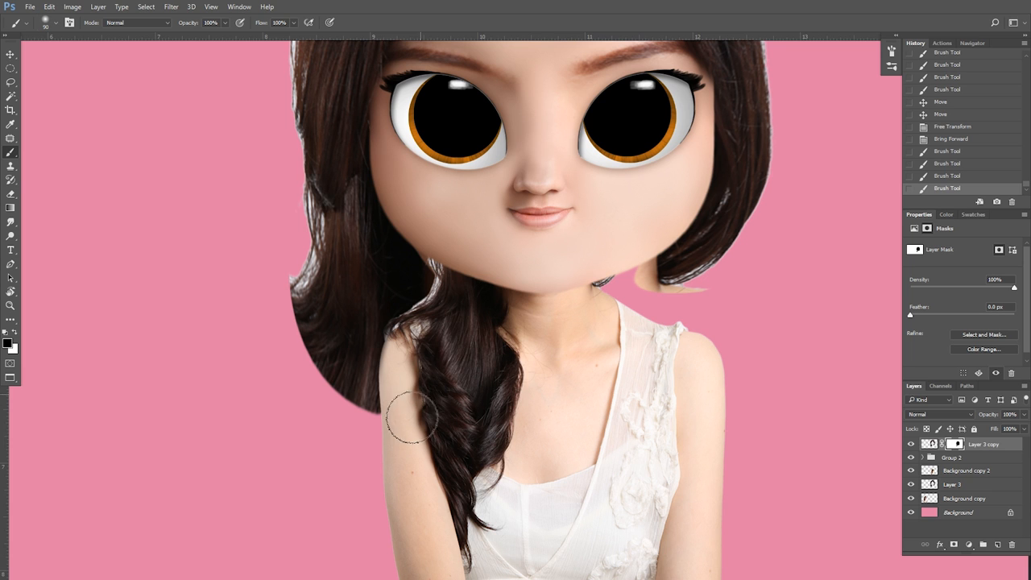
drag(411, 417, 401, 425)
Examine how the head, hair and body join at different zoom levels
mouse_move(604, 312)
mouse_down()
mouse_move(578, 396)
mouse_move(597, 387)
mouse_up()
key(ctrl+minus)
key(ctrl+minus)
mouse_move(520, 349)
mouse_down()
mouse_move(551, 298)
mouse_move(547, 330)
mouse_move(561, 264)
mouse_move(553, 294)
mouse_up()
ctrl+click(535, 211)
ctrl+click(539, 349)
drag(430, 288, 477, 335)
ctrl+click(598, 341)
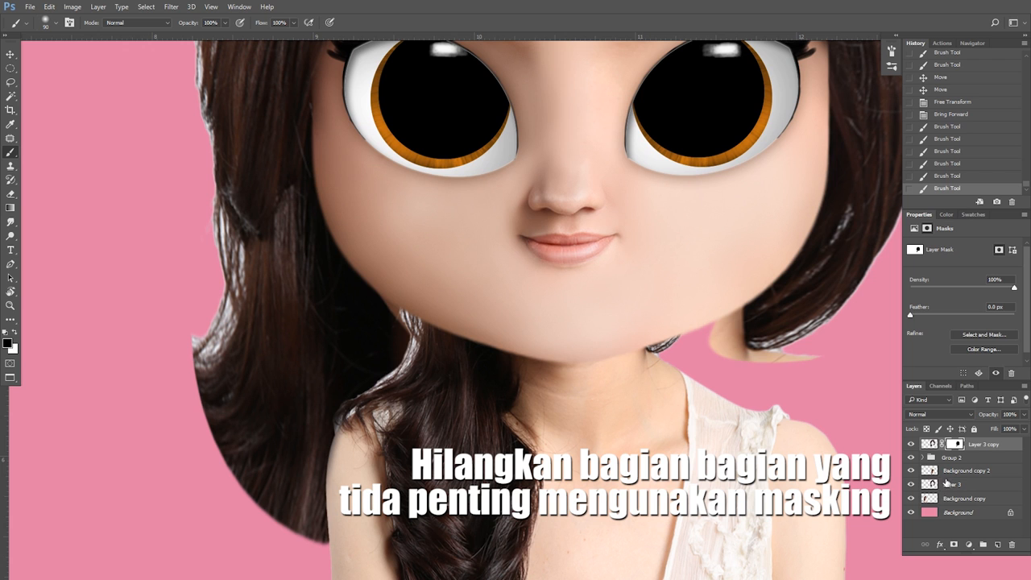
Add a layer mask to Layer 3, the lower hair layer
click(946, 483)
key(ctrl+plus)
drag(372, 322, 494, 296)
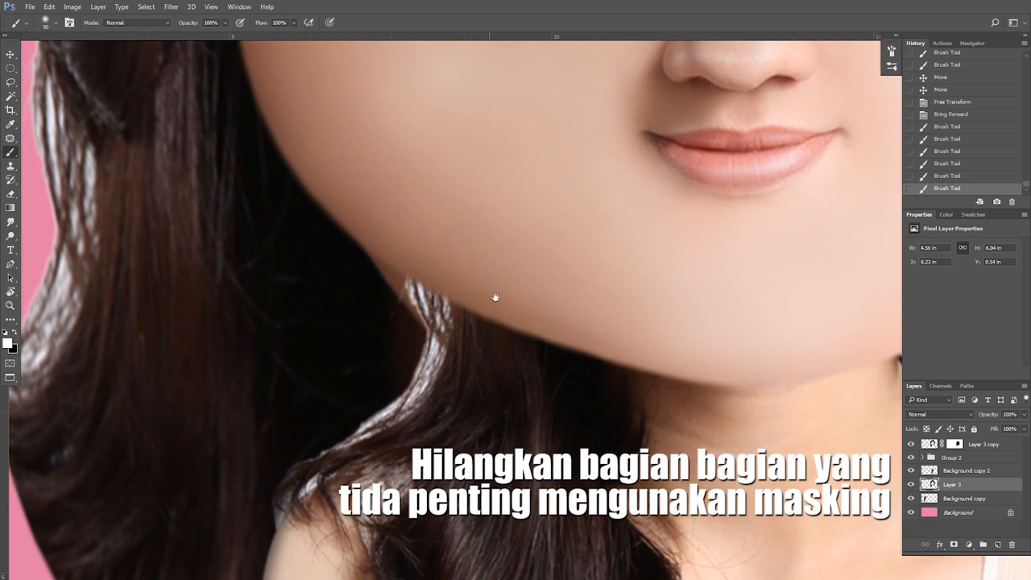
click(969, 473)
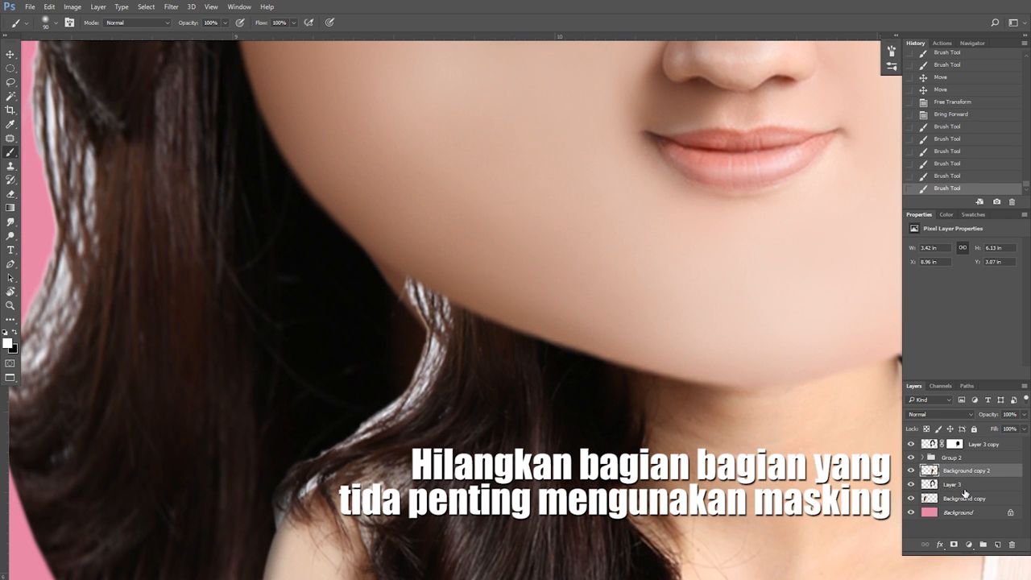
click(964, 486)
click(952, 546)
Mask out Layer 3's leftover skin between the left hair and the braid, using a brush reduced from size 50 to 35
key(bracketleft)
key(bracketleft)
key(bracketleft)
key(bracketleft)
key(bracketleft)
key(bracketleft)
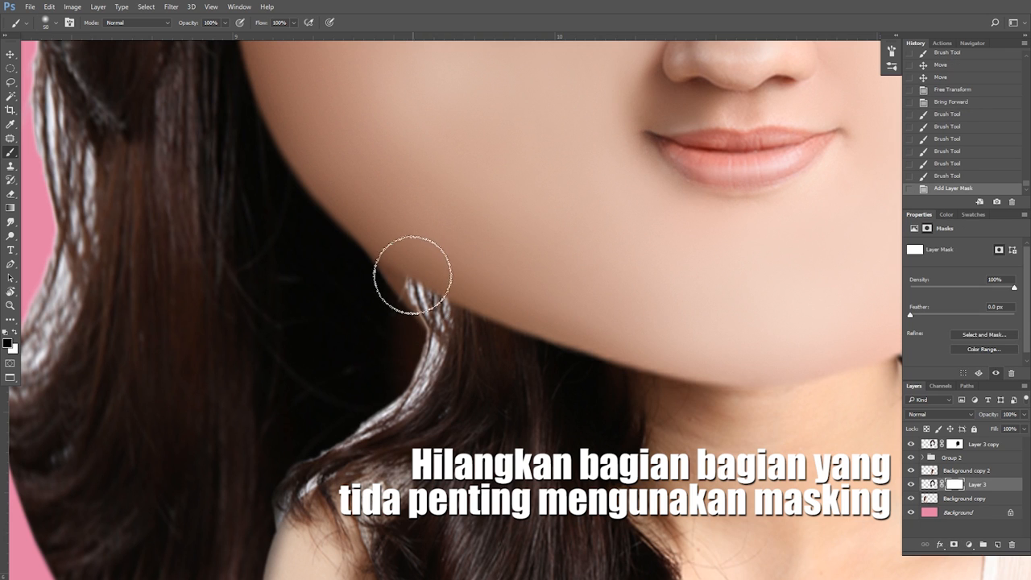
mouse_move(409, 301)
mouse_down()
mouse_move(433, 317)
mouse_move(423, 254)
mouse_move(453, 346)
mouse_up()
key(bracketleft)
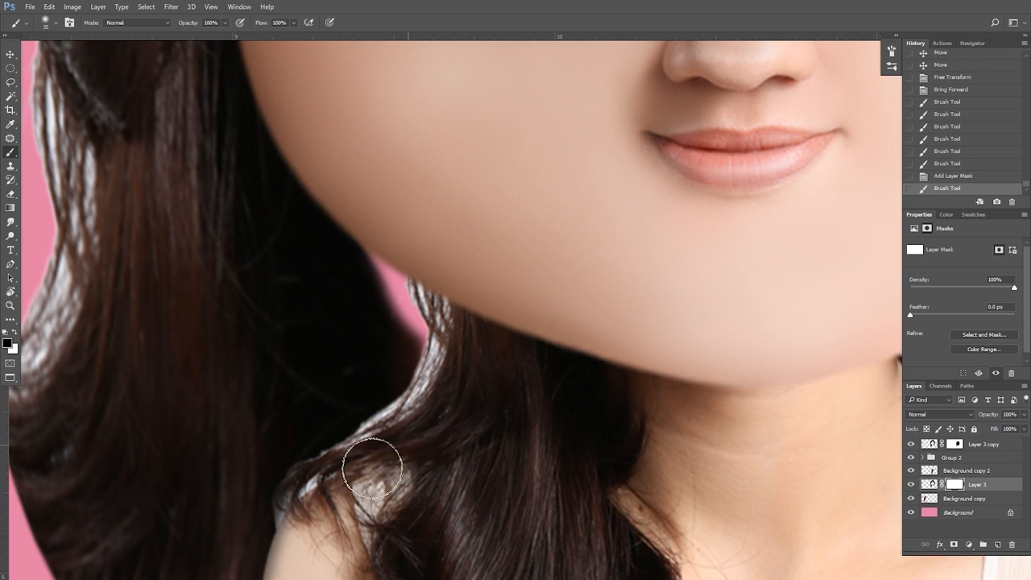
drag(372, 468, 370, 469)
Mask out Layer 3's leftover skin below the right jaw with a brush of size 30
drag(664, 368, 391, 368)
drag(785, 336, 477, 360)
drag(507, 303, 499, 294)
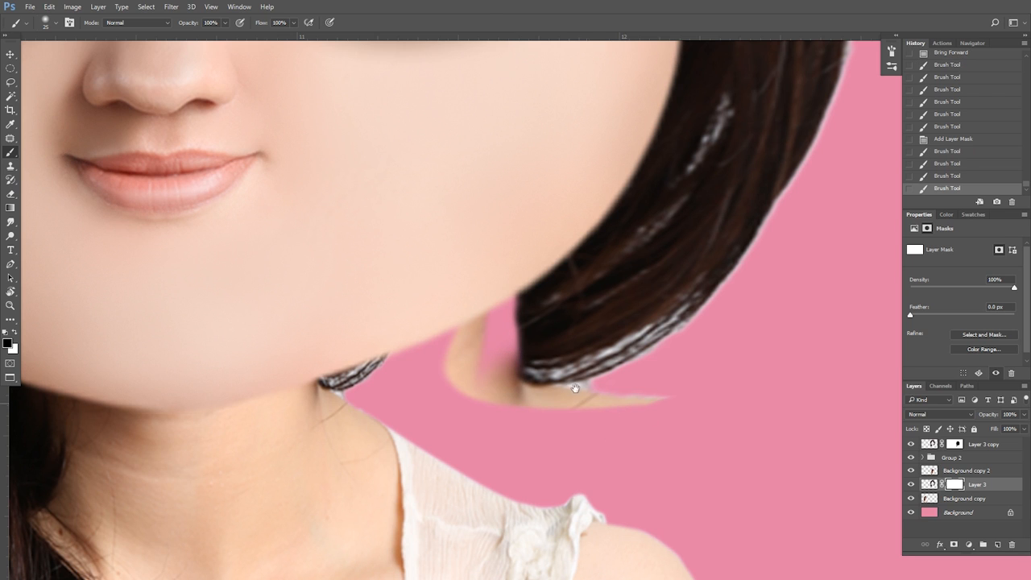
drag(575, 388, 591, 370)
key(bracketright)
drag(488, 294, 491, 364)
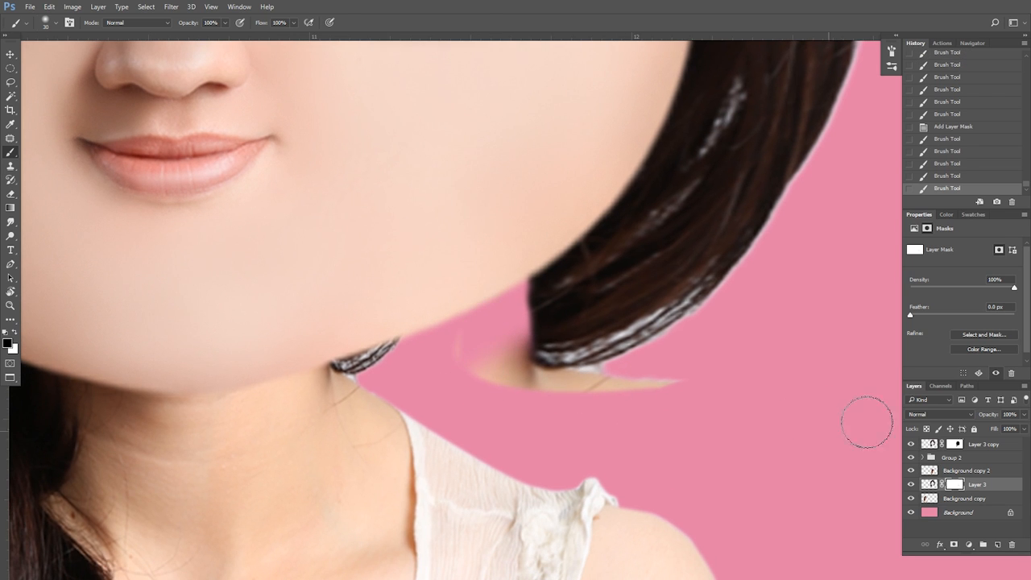
Paint on Layer 3 copy's mask to remove the skin strip beneath the right hair tip
click(955, 444)
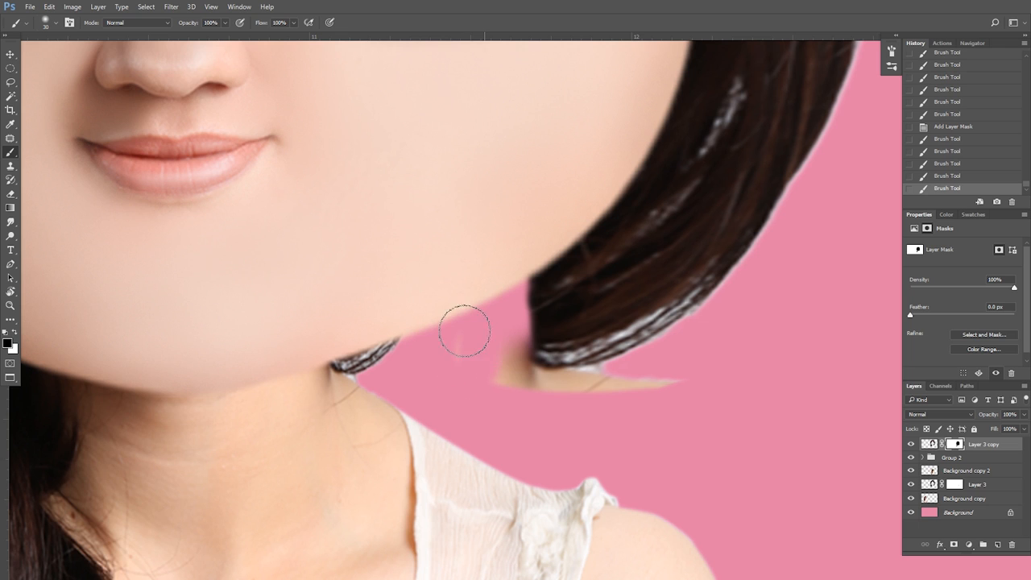
drag(535, 380, 596, 390)
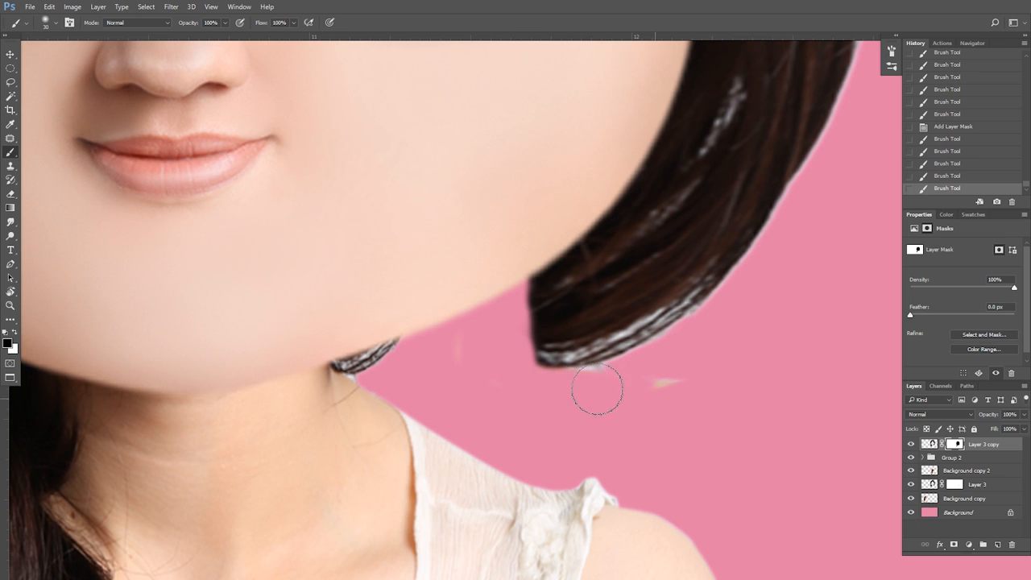
drag(679, 386, 699, 384)
drag(673, 384, 724, 384)
Clean up the remaining skin specks beneath the right jaw on Layer 3's mask
click(954, 485)
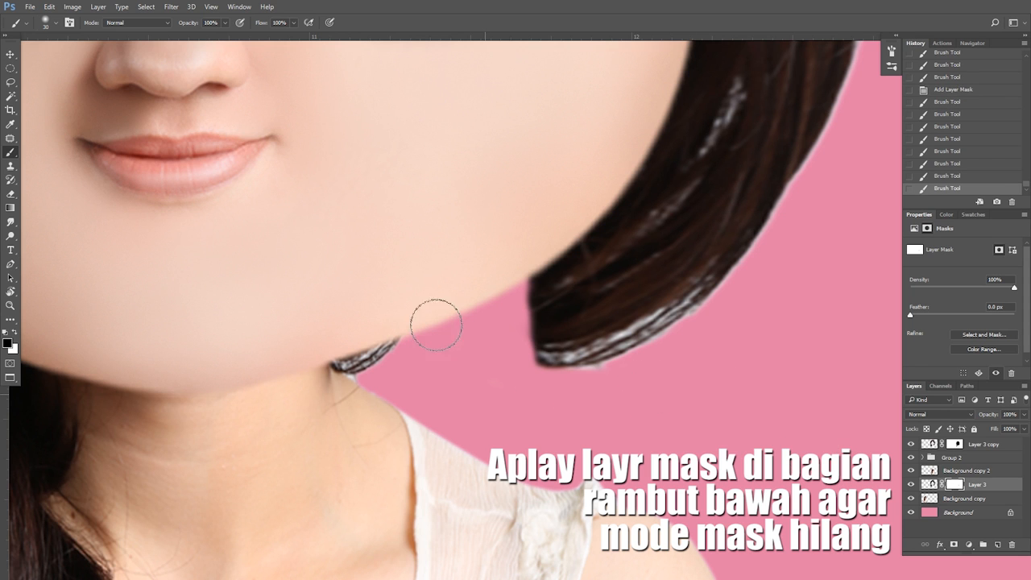
drag(439, 351, 580, 352)
drag(527, 322, 483, 306)
ctrl+click(493, 305)
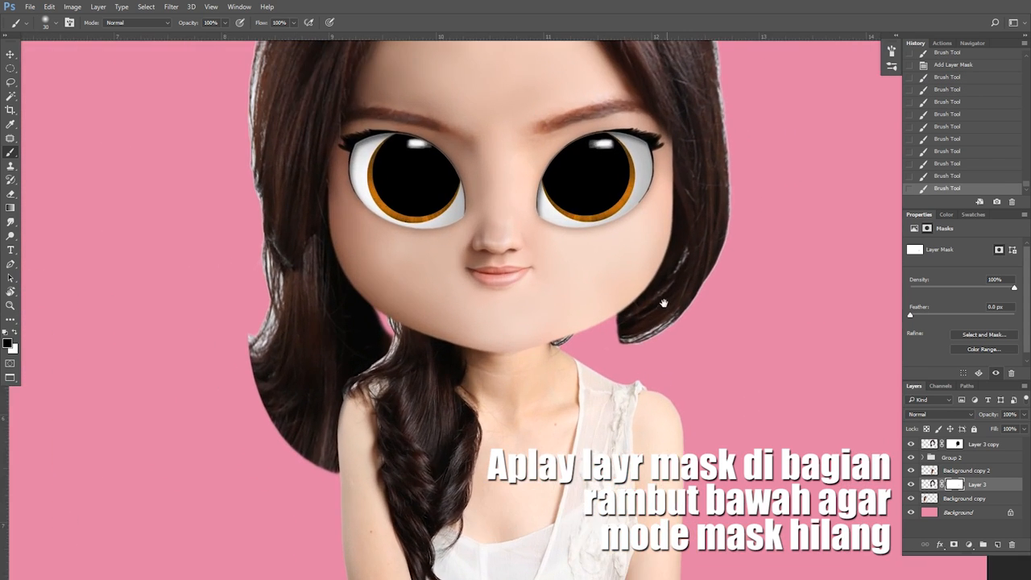
drag(667, 301, 615, 343)
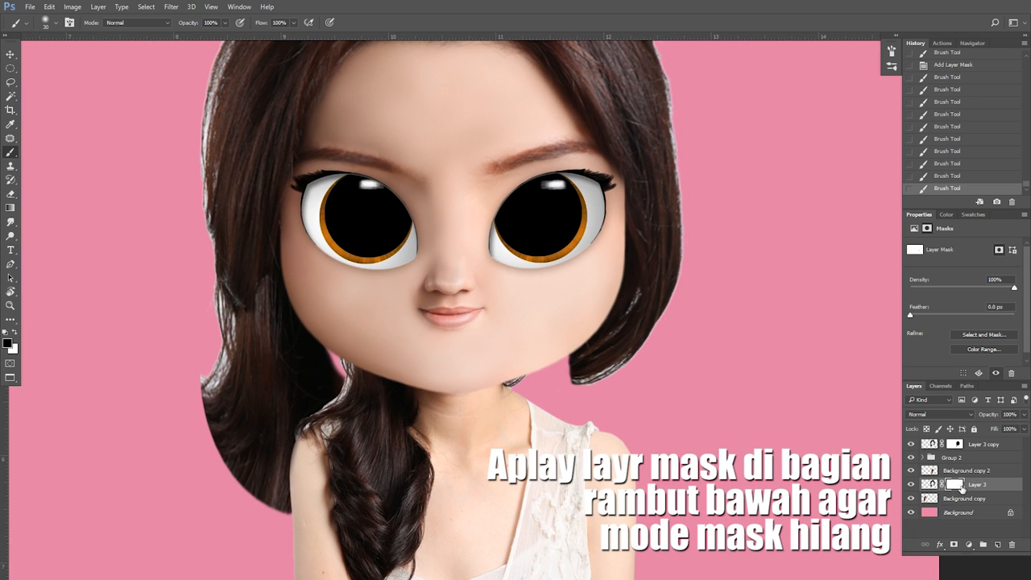
Apply Layer 3's mask and extend the right hair tip beneath the jaw toward the neck with the Clone Stamp at size 50
right_click(957, 486)
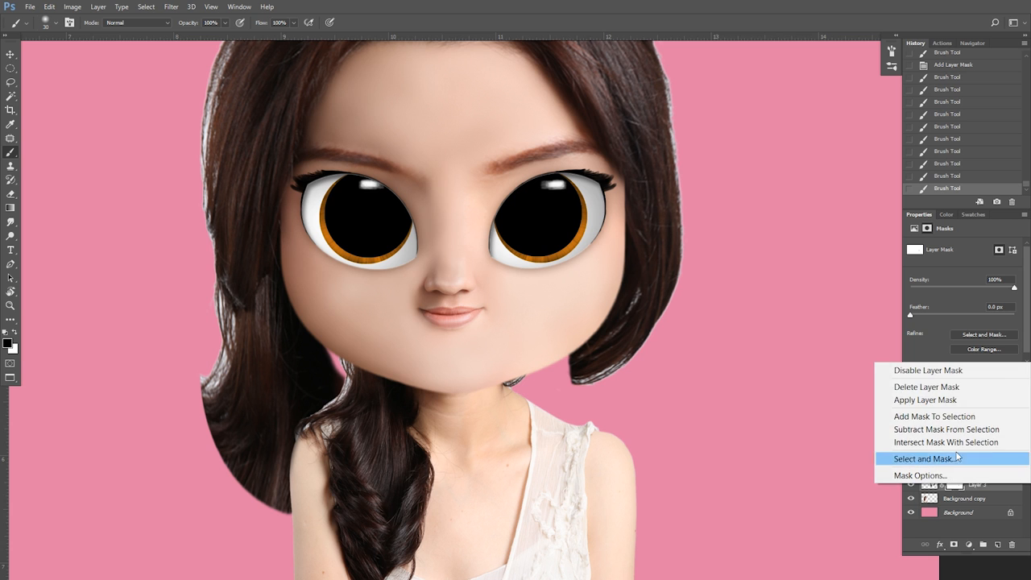
click(937, 401)
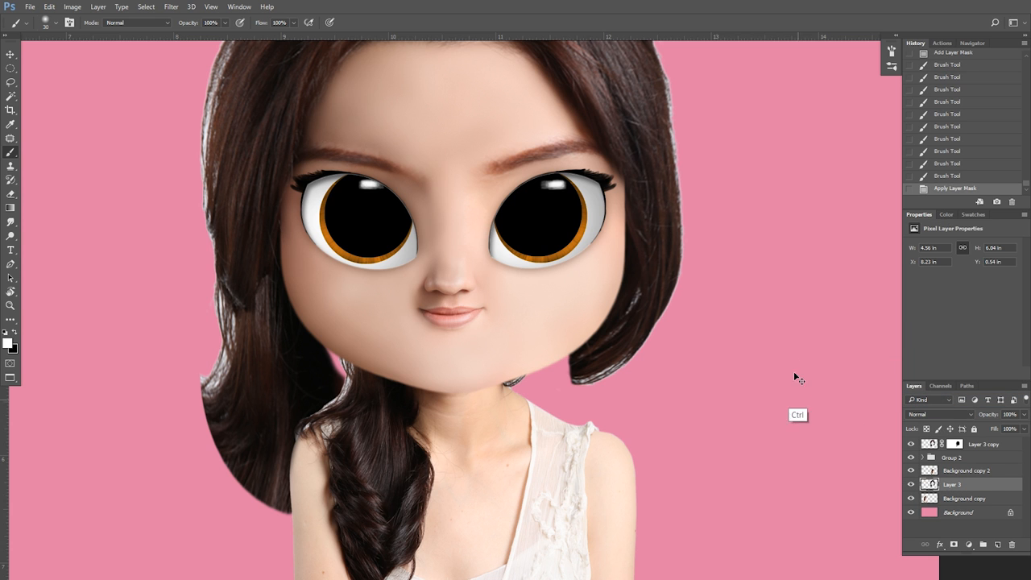
ctrl+click(794, 375)
drag(633, 428, 613, 361)
ctrl+click(613, 362)
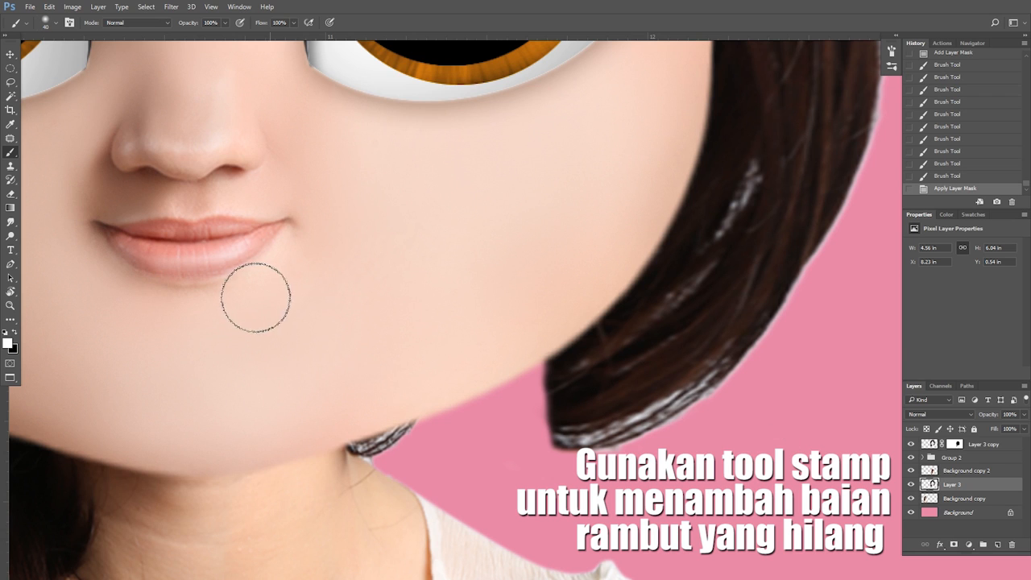
click(11, 167)
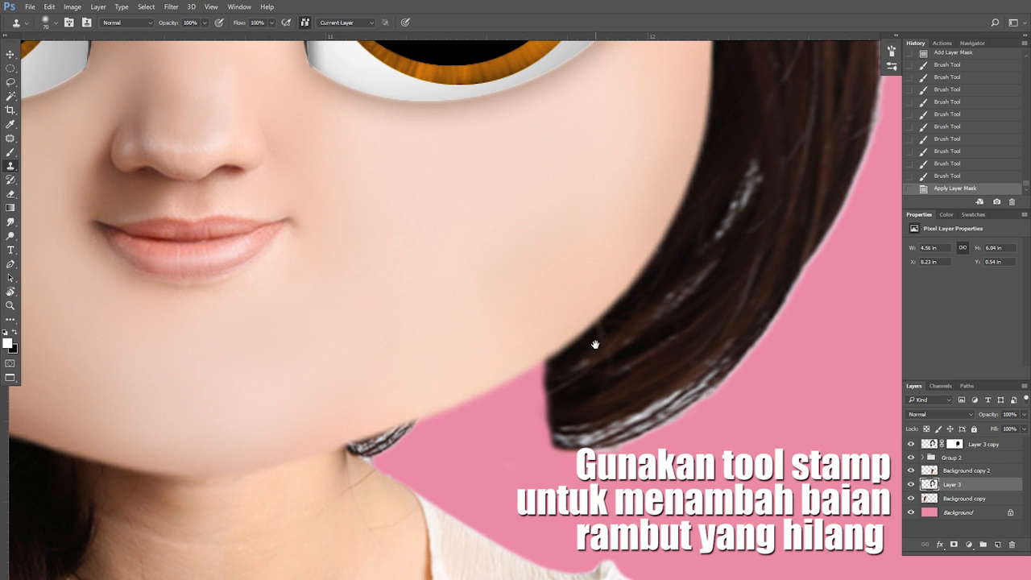
scroll(596, 343, down, 1)
key(bracketleft)
key(bracketleft)
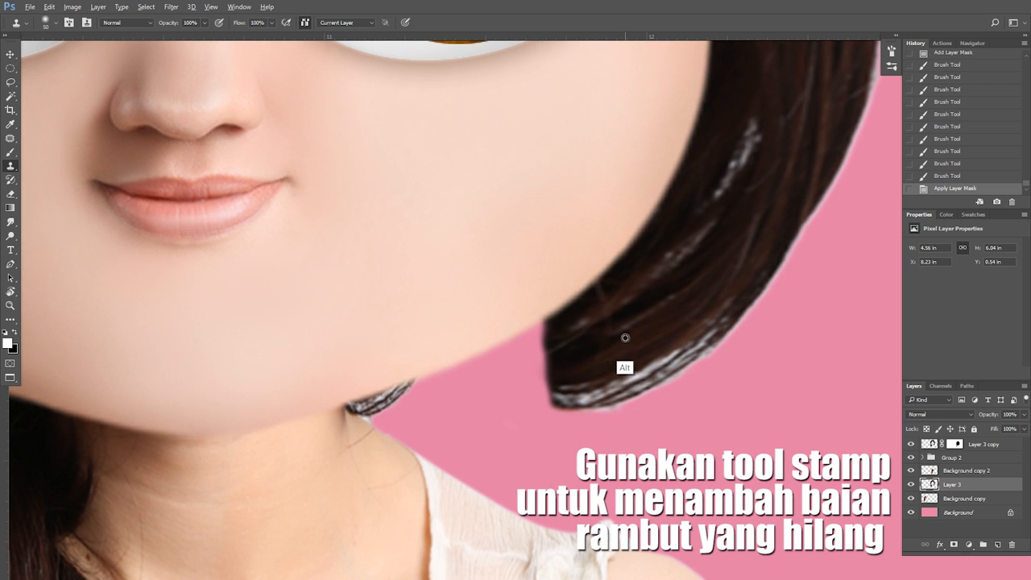
mouse_move(570, 370)
mouse_down()
mouse_move(486, 392)
mouse_move(566, 372)
mouse_move(552, 351)
mouse_move(451, 371)
mouse_move(573, 323)
mouse_move(444, 366)
mouse_move(587, 356)
mouse_up()
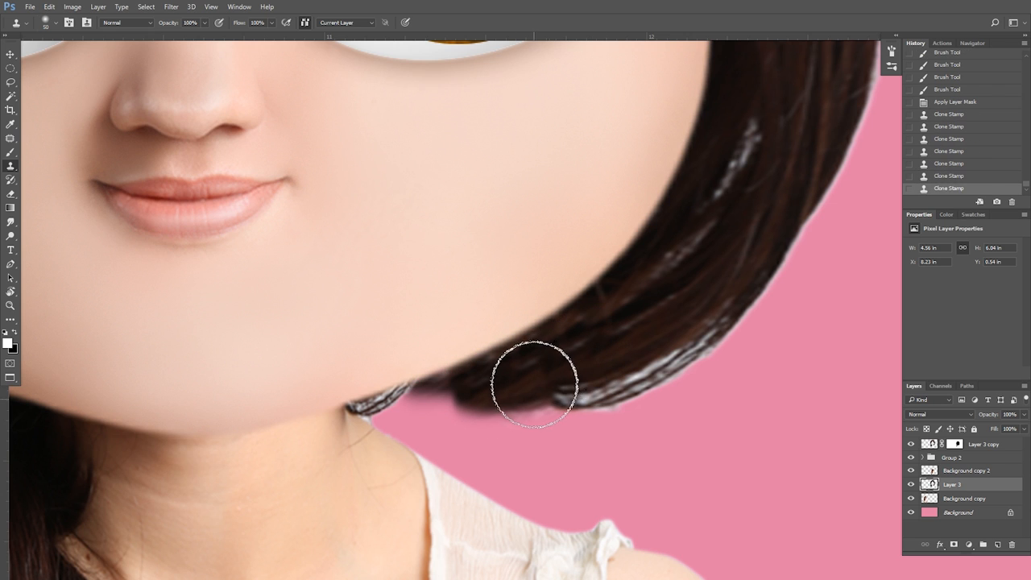
mouse_move(534, 384)
mouse_down()
mouse_move(398, 419)
mouse_move(519, 374)
mouse_move(431, 386)
mouse_move(492, 368)
mouse_up()
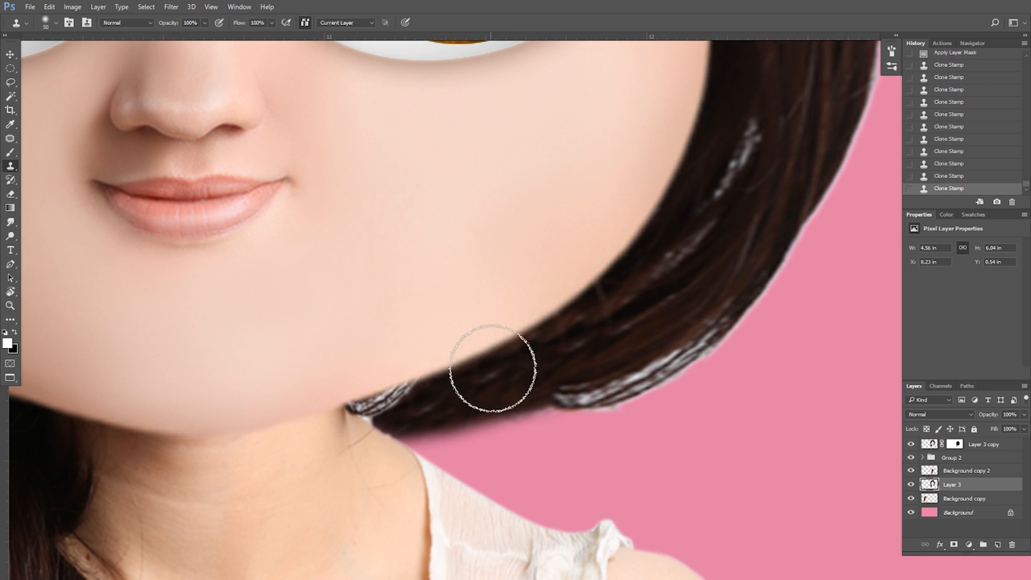
Clone more hair strands beneath the right jaw to thicken the new hair down to the shoulder
alt+click(582, 346)
drag(494, 421, 550, 389)
drag(437, 417, 416, 410)
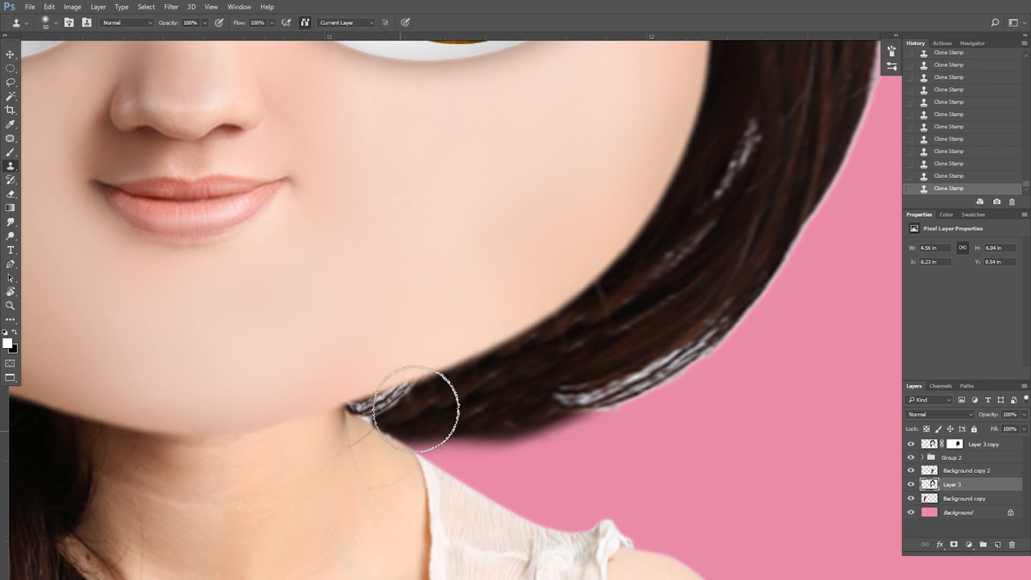
alt+click(557, 361)
drag(551, 386, 407, 441)
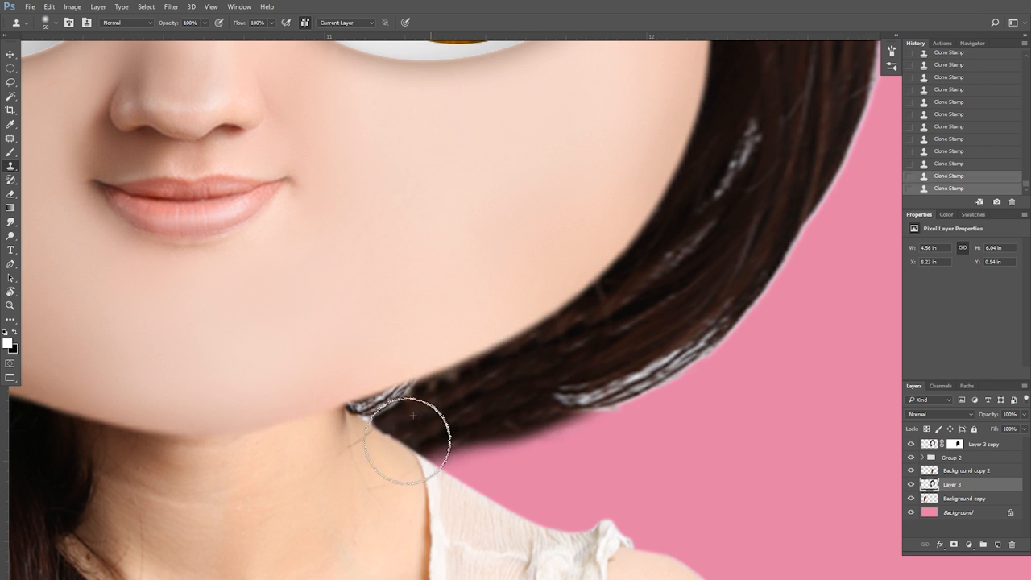
mouse_move(481, 424)
mouse_down()
mouse_move(499, 414)
mouse_move(465, 424)
mouse_up()
mouse_move(527, 387)
mouse_down()
mouse_move(454, 448)
mouse_move(566, 384)
mouse_up()
alt+click(591, 355)
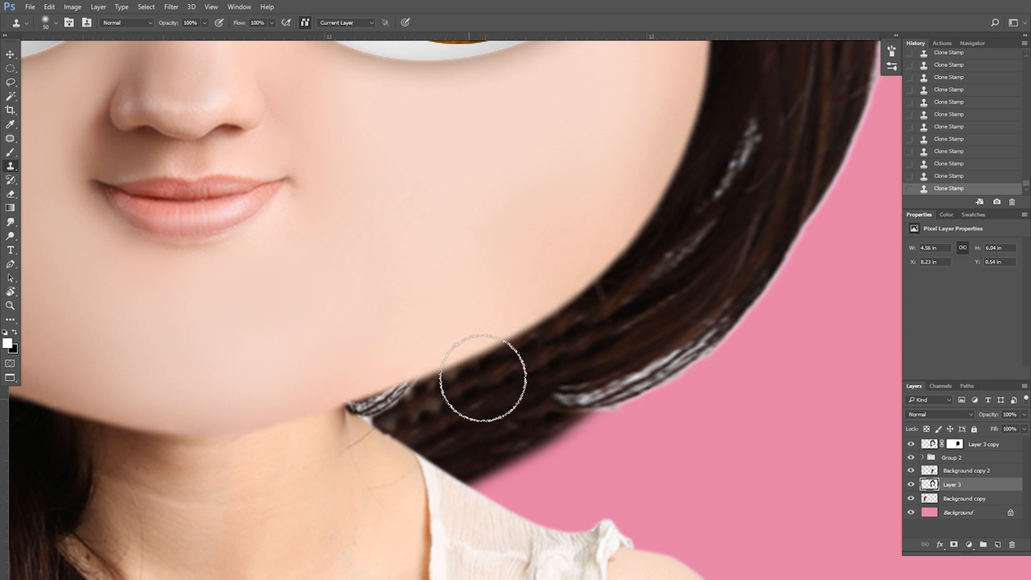
Clone dark hair into the pink gap between the left hair and the braid, undoing the first misplaced dab
key(ctrl+minus)
drag(311, 273, 512, 286)
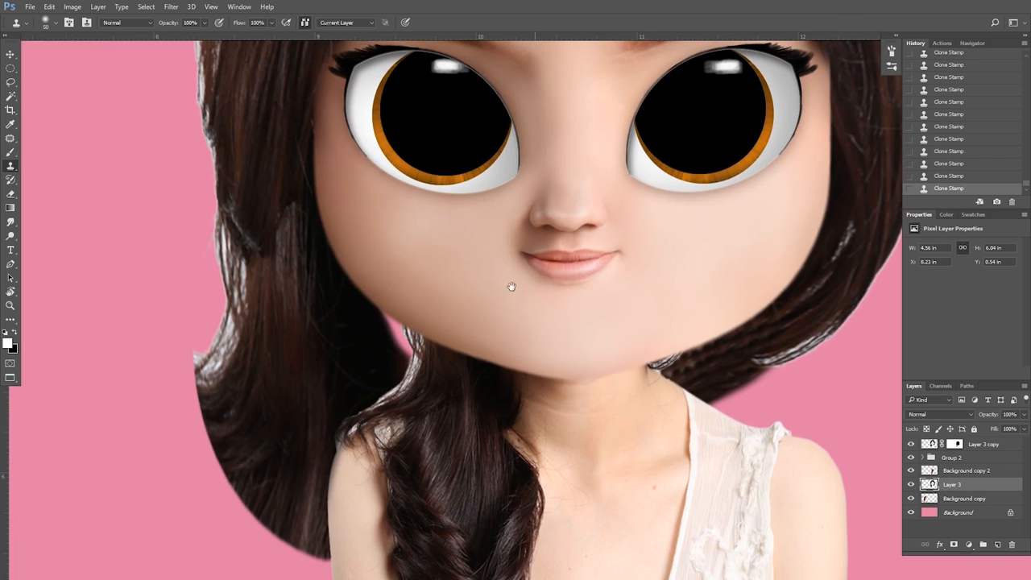
key(ctrl+plus)
drag(297, 292, 468, 303)
alt+click(366, 308)
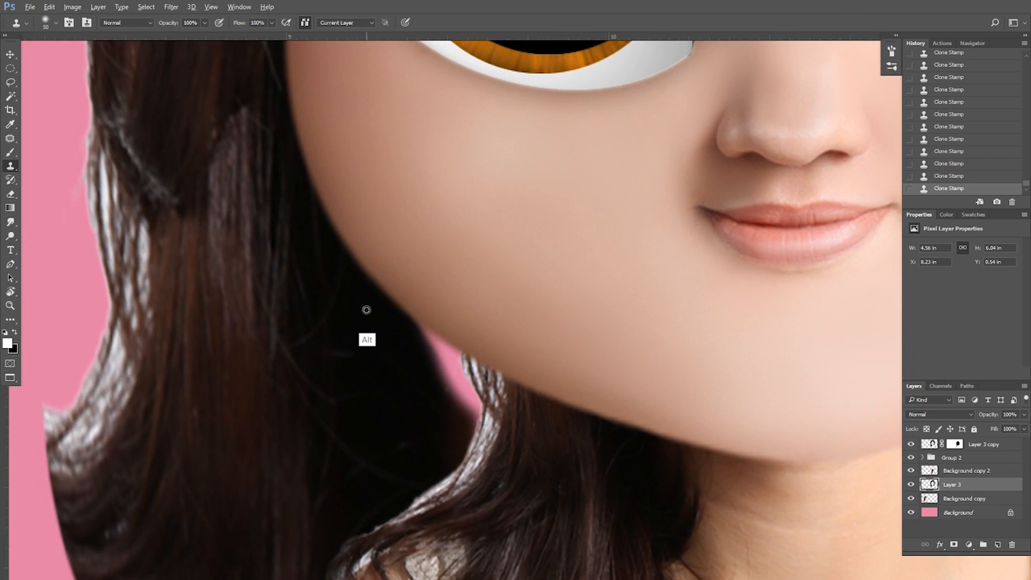
click(401, 329)
key(ctrl+z)
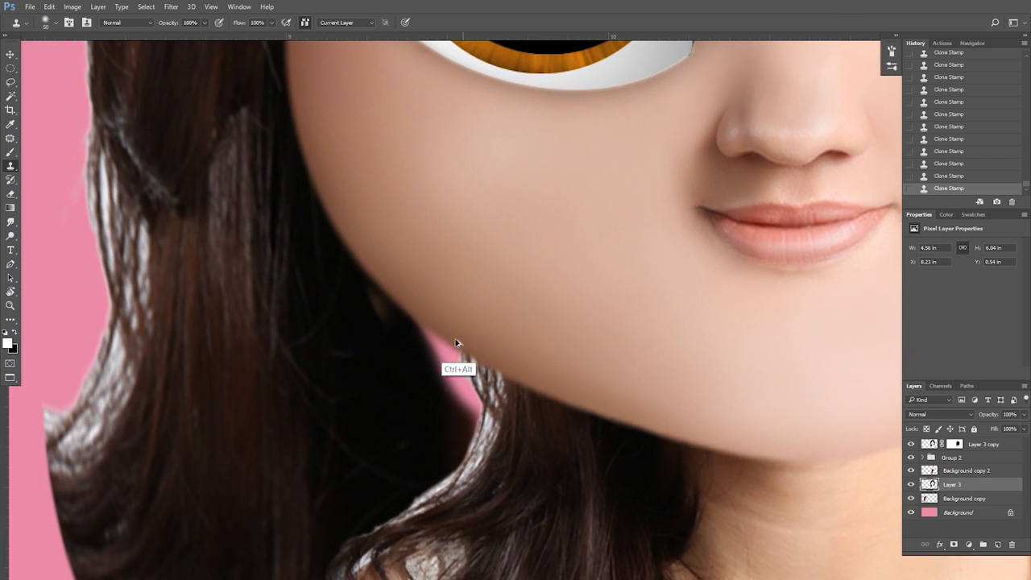
key(ctrl+alt+z)
alt+click(364, 343)
mouse_move(437, 333)
mouse_down()
mouse_move(491, 413)
mouse_move(494, 444)
mouse_move(482, 382)
mouse_move(484, 445)
mouse_up()
alt+click(368, 363)
mouse_move(452, 390)
mouse_down()
mouse_move(459, 342)
mouse_move(493, 396)
mouse_move(496, 337)
mouse_move(527, 309)
mouse_up()
alt+click(398, 309)
Examine the cloned hair on both sides of the head against the whole figure
key(ctrl+minus)
key(ctrl+minus)
key(ctrl+minus)
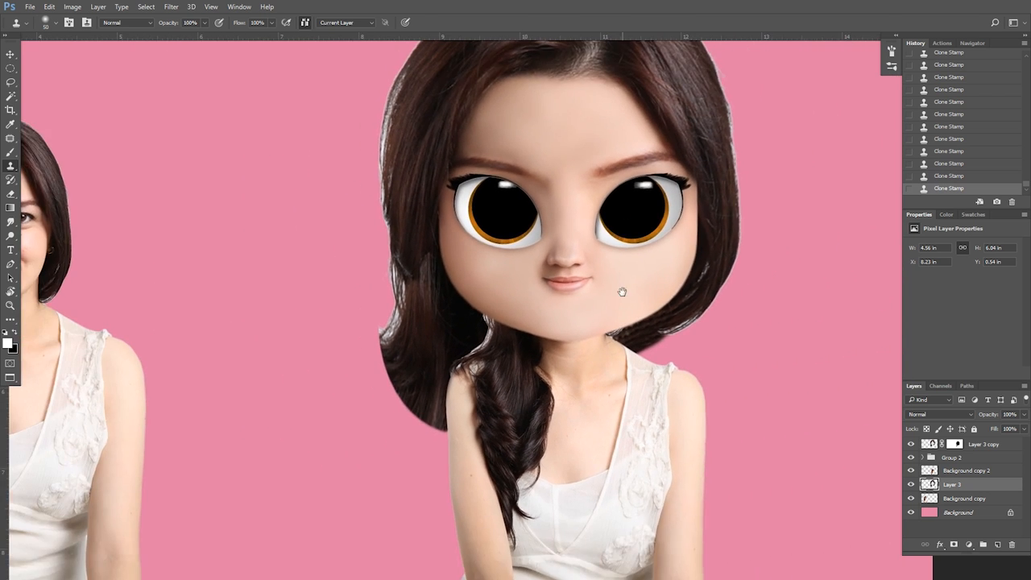
drag(621, 292, 610, 358)
key(ctrl+minus)
drag(504, 324, 506, 322)
key(ctrl+plus)
drag(607, 337, 594, 306)
key(ctrl+plus)
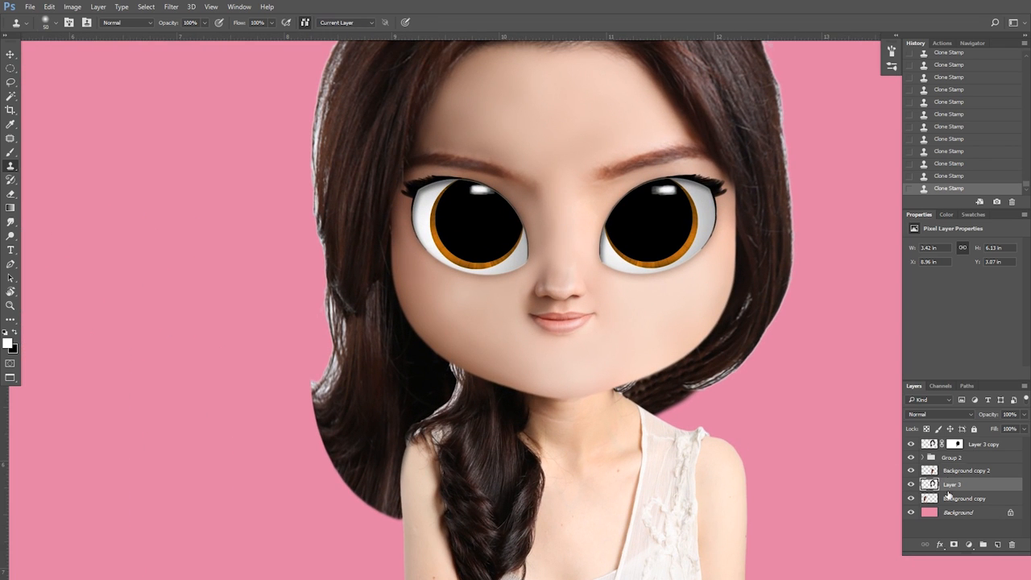
Load Background copy 2's outline as a selection and hide the selection edges around the braid
click(933, 474)
key(ctrl+plus)
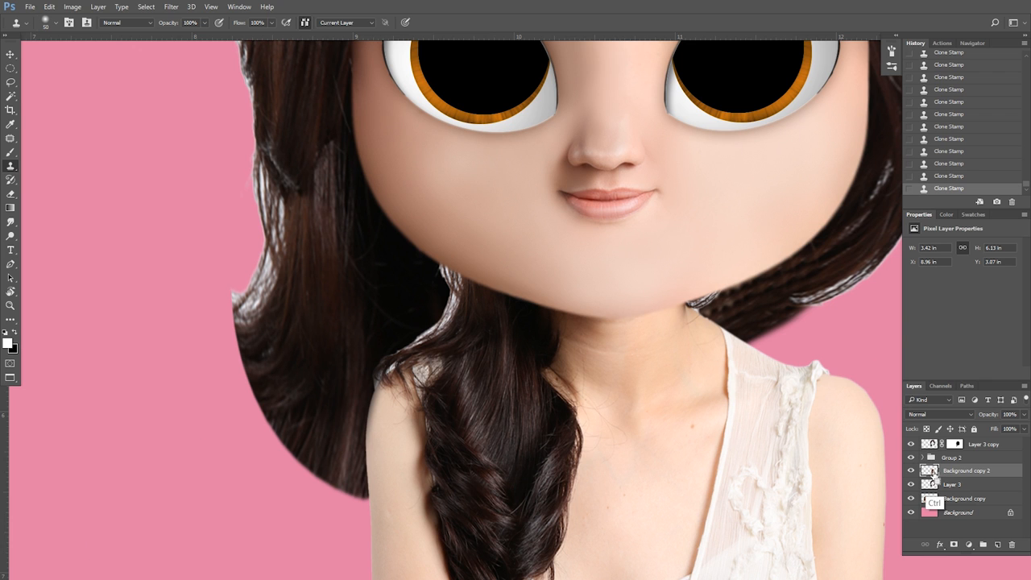
ctrl+click(930, 470)
key(ctrl+plus)
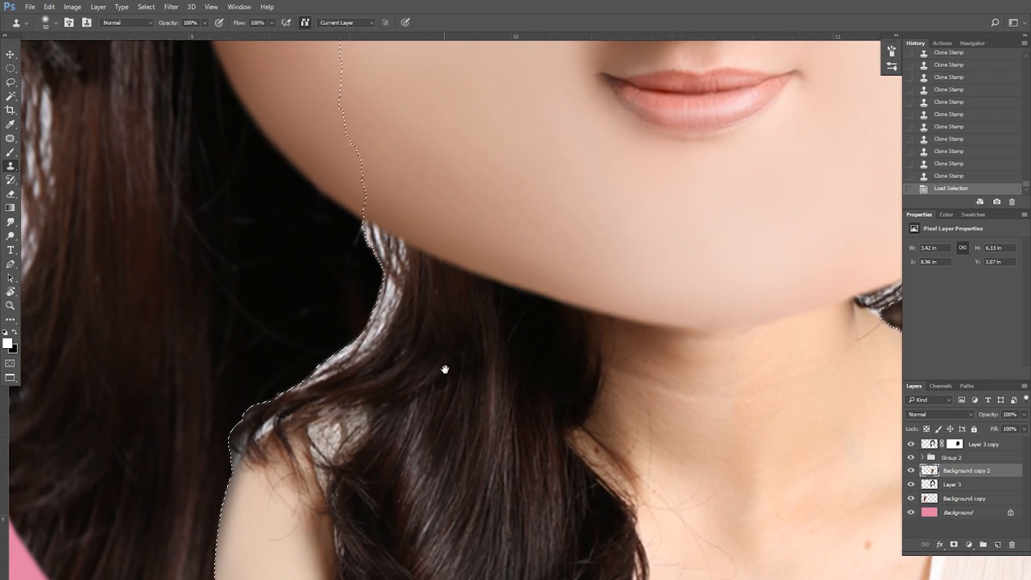
drag(444, 368, 540, 336)
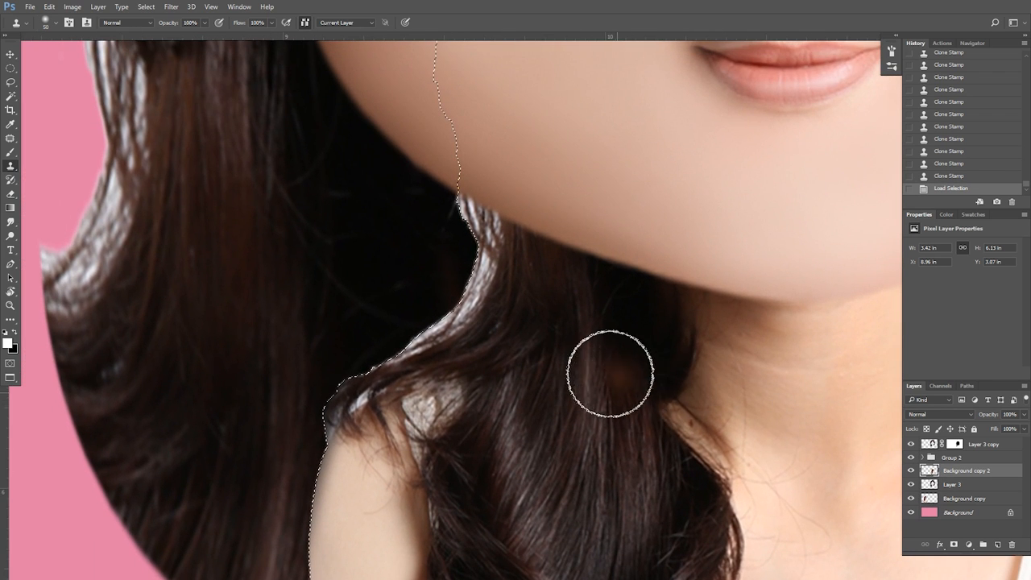
key(s)
key(ctrl+h)
key(ctrl+plus)
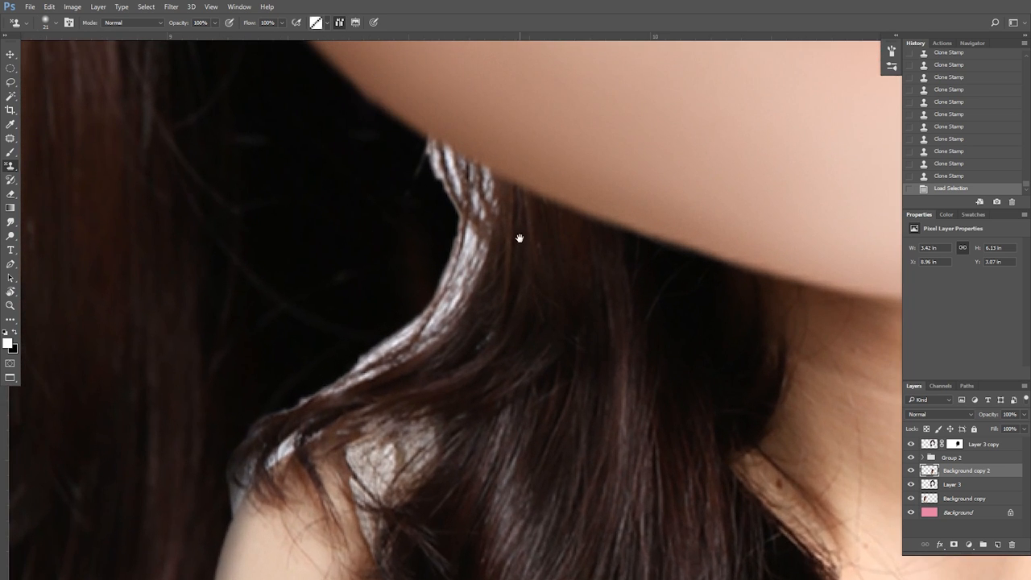
drag(520, 238, 509, 300)
Clone dark hair at size 50 over the white streaks along the braid's upper left edge on Background copy 2
click(539, 286)
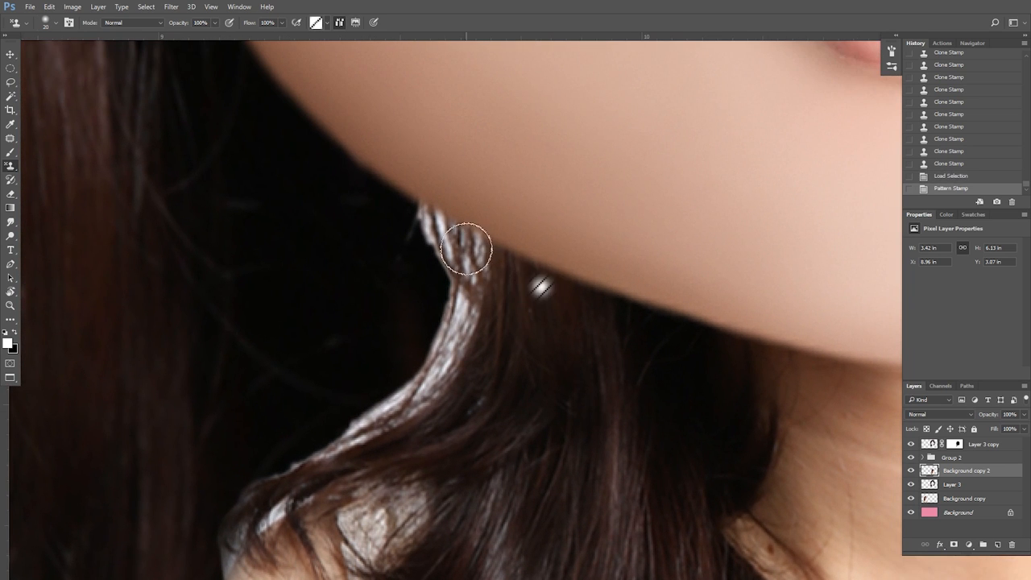
mouse_move(577, 308)
mouse_down()
mouse_move(587, 279)
mouse_move(574, 302)
mouse_up()
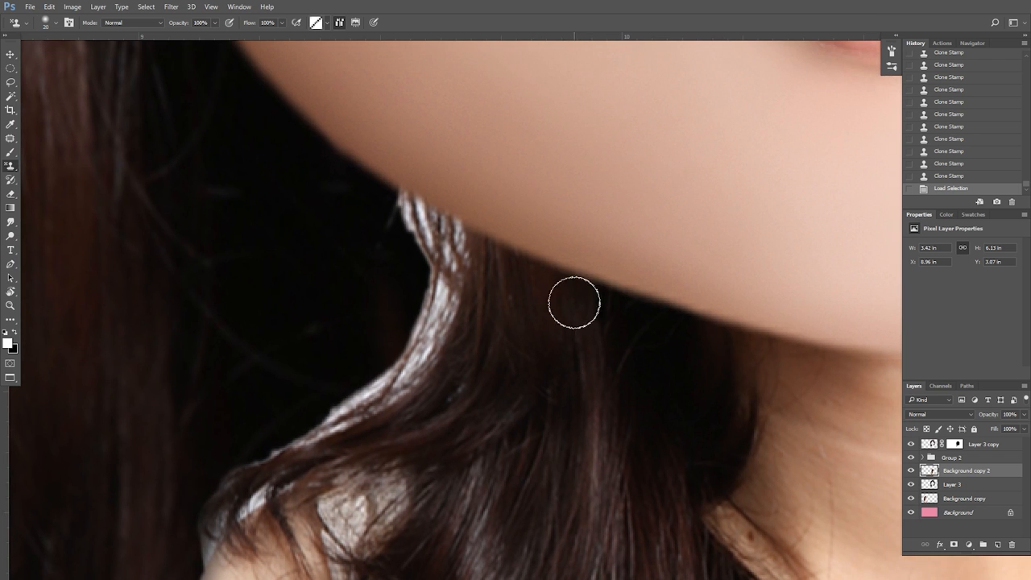
key(shift+s)
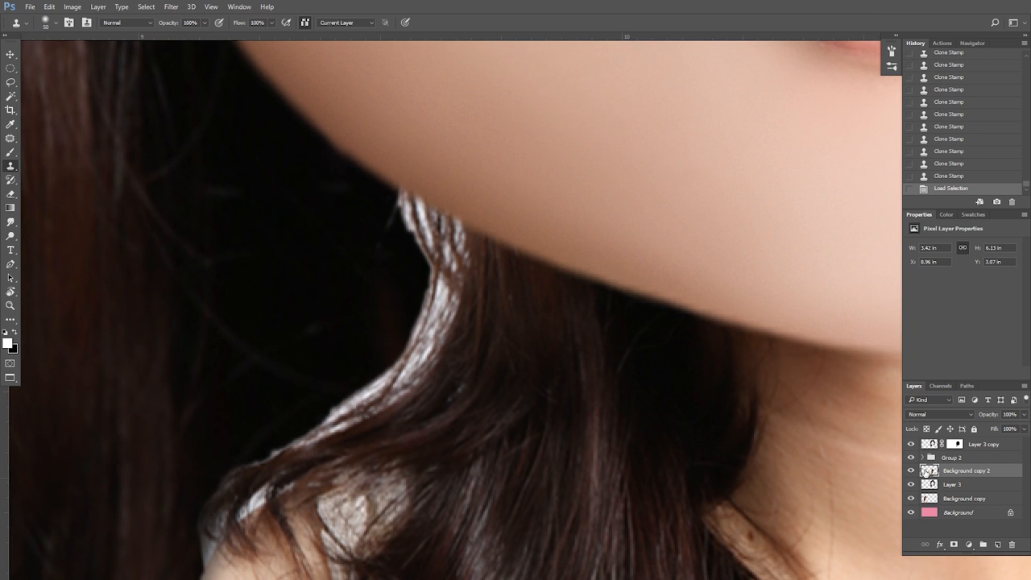
alt+click(517, 292)
mouse_move(472, 239)
mouse_down()
mouse_move(446, 232)
mouse_move(433, 207)
mouse_move(422, 222)
mouse_move(427, 211)
mouse_move(436, 313)
mouse_move(400, 372)
mouse_move(458, 320)
mouse_move(348, 437)
mouse_up()
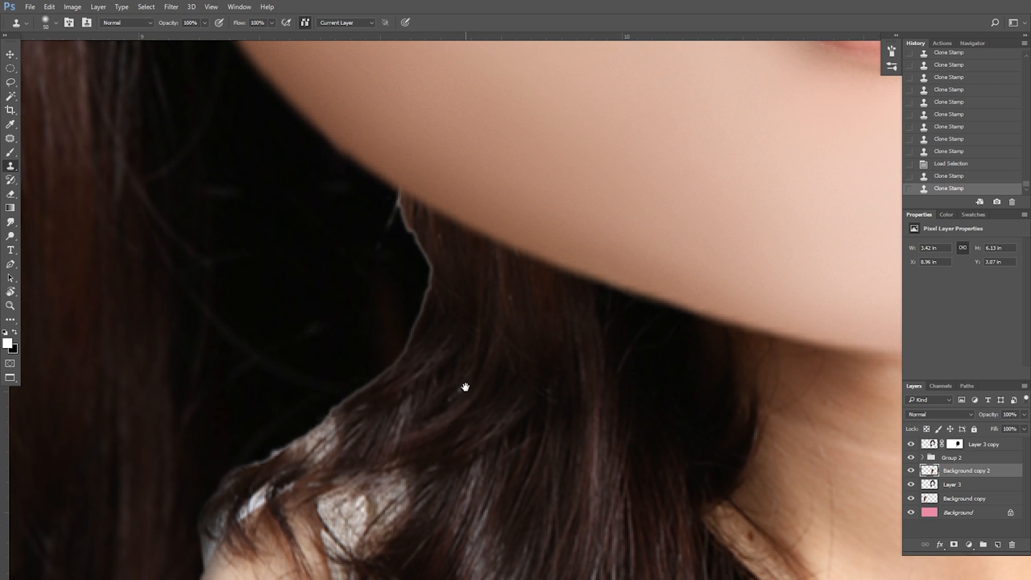
Clone hair over the remaining light streaks above the left shoulder at size 35, and clear the selection
key(bracketleft)
key(bracketleft)
alt+click(507, 335)
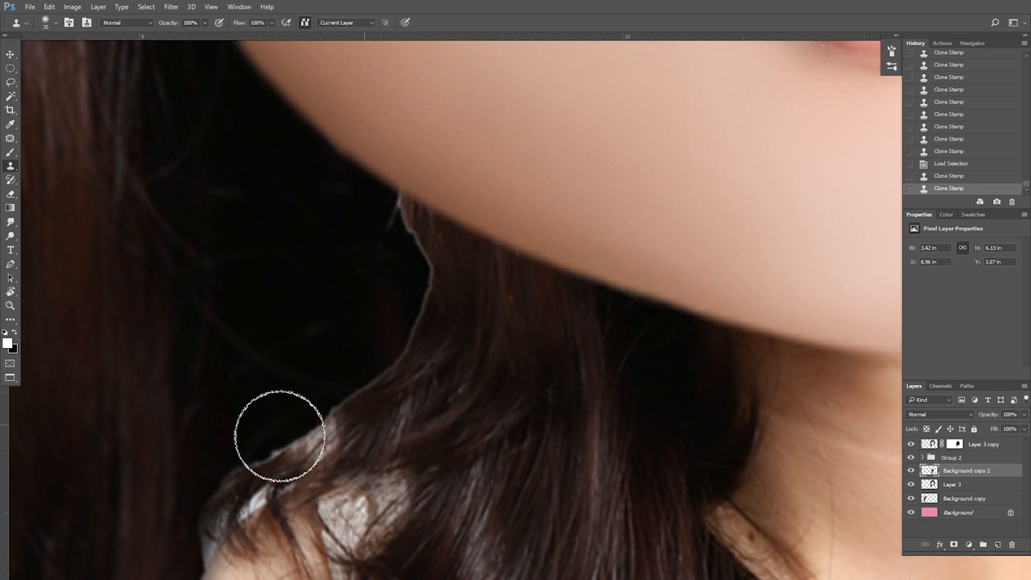
mouse_move(281, 437)
mouse_down()
mouse_move(328, 442)
mouse_move(278, 469)
mouse_move(289, 452)
mouse_move(226, 509)
mouse_up()
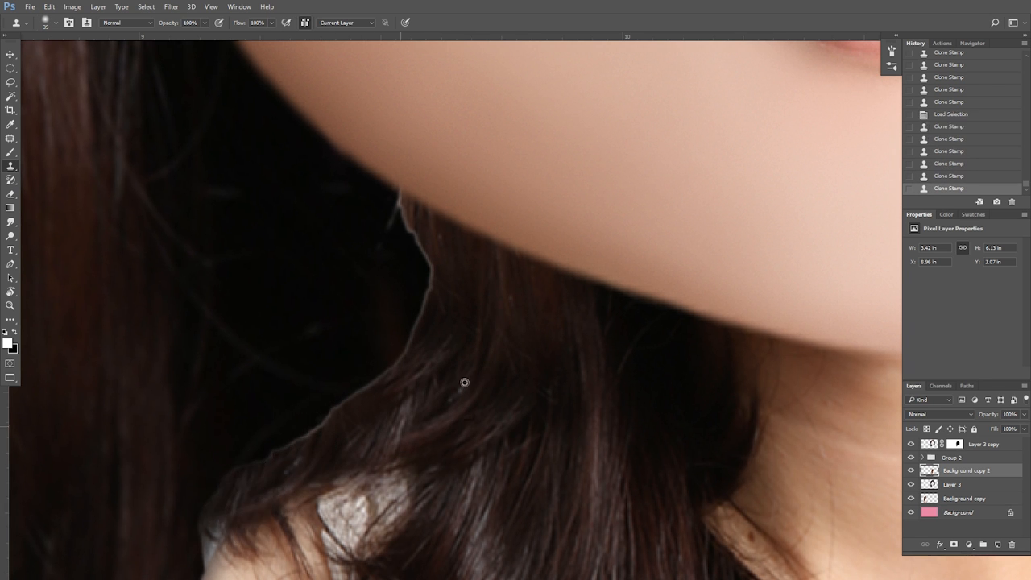
key(ctrl+d)
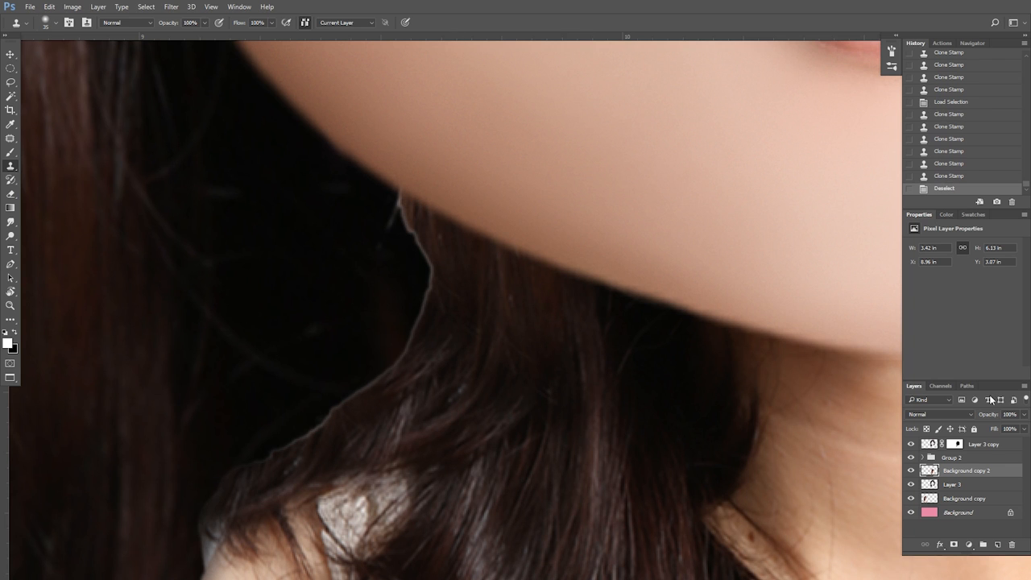
Add a mask to Background copy 2 and paint out the thin light outline along the braid's left edge
click(950, 546)
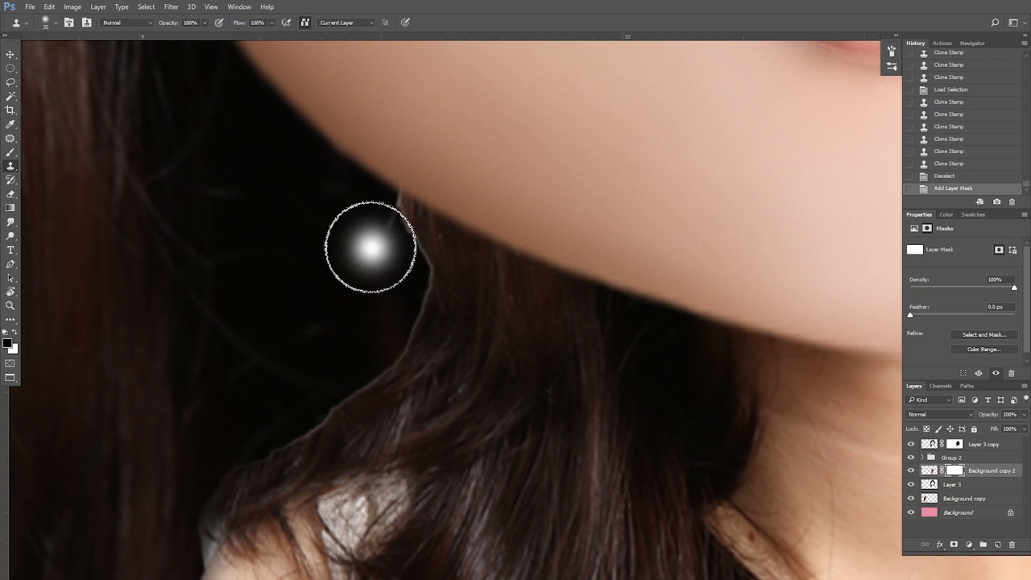
key(b)
key(x)
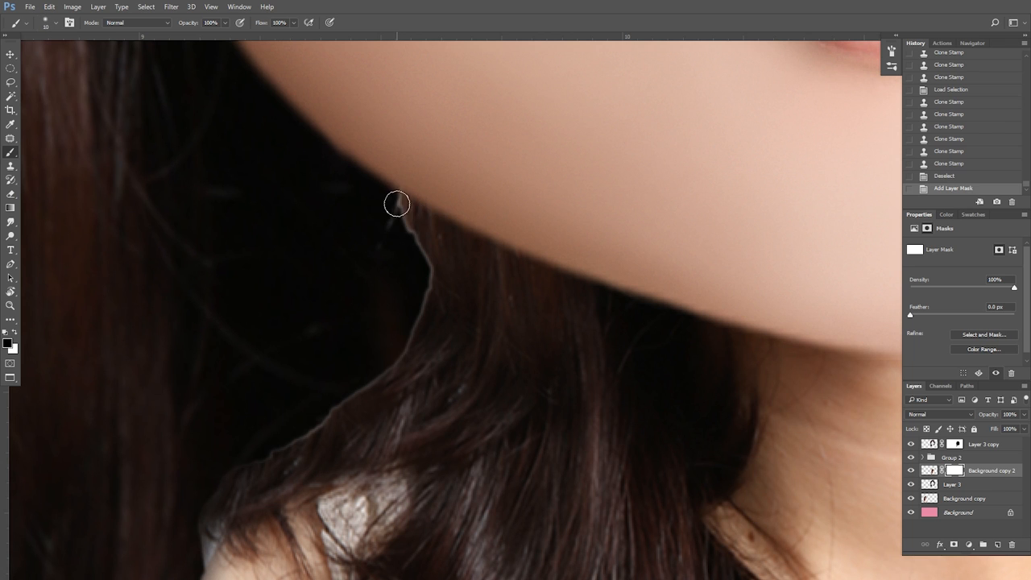
key(])
mouse_move(414, 288)
mouse_down()
mouse_move(427, 258)
mouse_move(390, 339)
mouse_move(410, 302)
mouse_move(328, 395)
mouse_move(380, 347)
mouse_up()
drag(279, 441, 227, 472)
mouse_move(223, 474)
mouse_down()
mouse_move(189, 494)
mouse_move(244, 432)
mouse_up()
key(])
mouse_move(439, 285)
mouse_down()
mouse_move(426, 341)
mouse_move(388, 293)
mouse_move(388, 262)
mouse_move(400, 364)
mouse_up()
Examine how the braid blends with the hair and body across the whole portrait
key(ctrl+minus)
key(ctrl+minus)
key(ctrl+minus)
key(ctrl+minus)
key(ctrl+minus)
key(ctrl+minus)
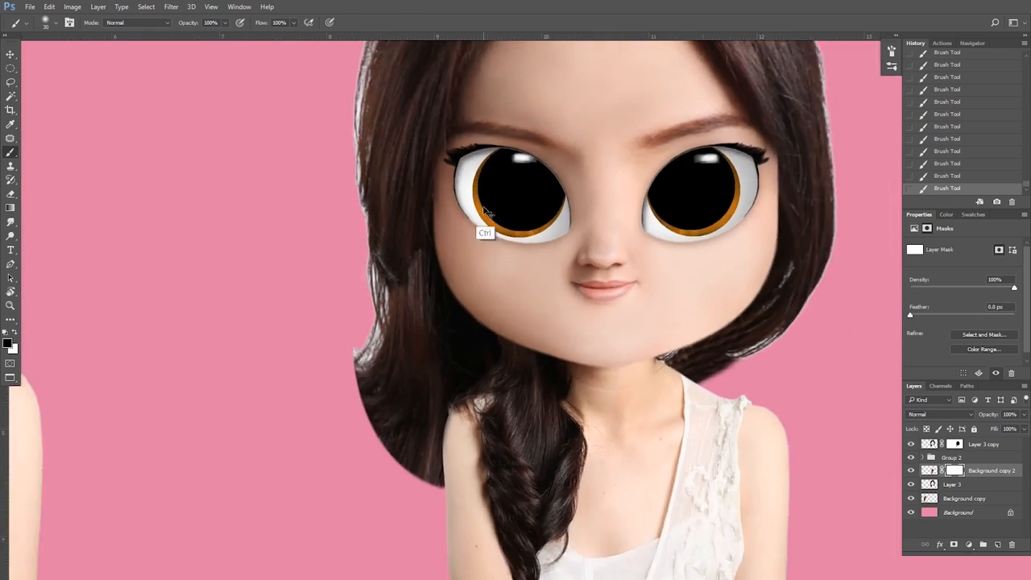
drag(544, 346, 545, 368)
key(ctrl+plus)
drag(559, 423, 613, 405)
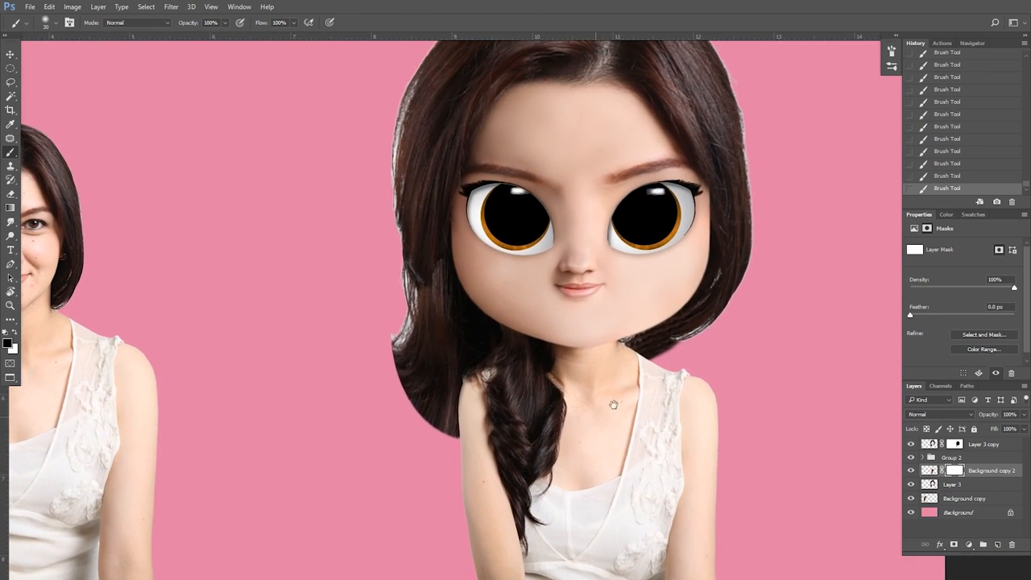
Add a mask to Layer 3 and paint out the flared lower part of the left hair with a size 90 brush
click(953, 443)
key(ctrl+plus)
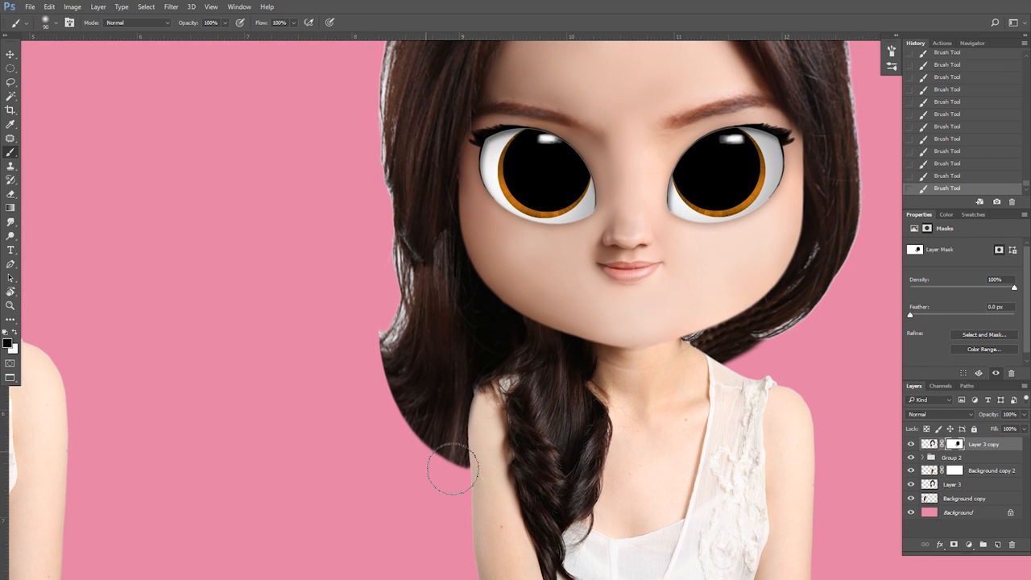
click(960, 472)
click(958, 485)
click(954, 544)
mouse_move(379, 288)
mouse_down()
mouse_move(373, 276)
mouse_move(437, 338)
mouse_move(449, 439)
mouse_up()
mouse_move(439, 411)
mouse_down()
mouse_move(450, 464)
mouse_move(439, 352)
mouse_up()
Paint out the leftover hair smudge beside the left shoulder on Layer 3 copy's mask
click(954, 470)
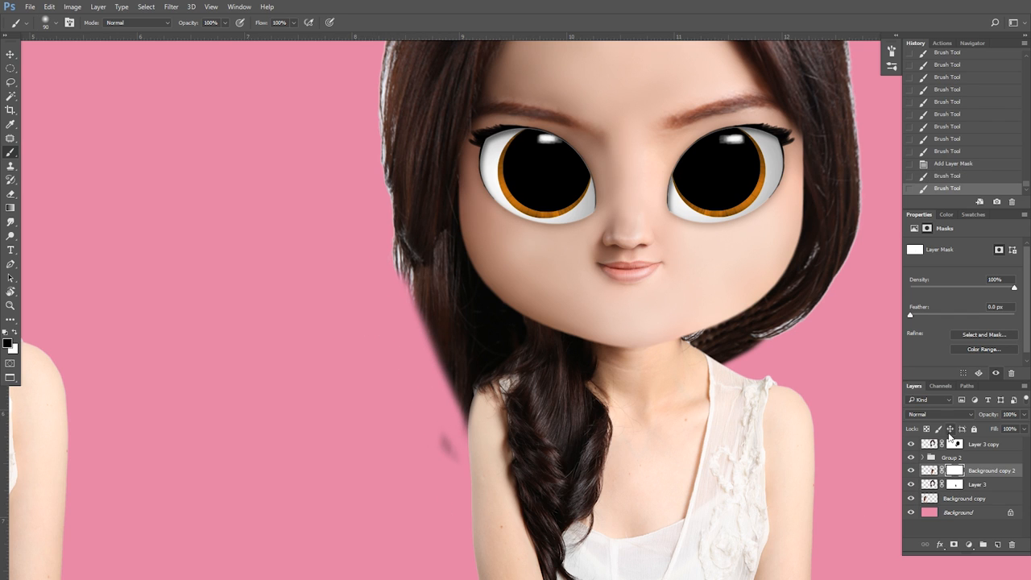
click(954, 444)
mouse_move(448, 451)
mouse_down()
mouse_move(453, 463)
mouse_move(391, 271)
mouse_move(453, 433)
mouse_move(399, 245)
mouse_move(362, 155)
mouse_move(455, 428)
mouse_move(436, 507)
mouse_up()
Activate Layer 3's mask, reduce the brush to size 70, and hide Layer 3 copy
click(955, 485)
mouse_move(586, 301)
mouse_down()
mouse_move(552, 304)
mouse_move(569, 348)
mouse_up()
mouse_move(516, 314)
mouse_down()
mouse_move(553, 360)
mouse_move(581, 364)
mouse_up()
key([)
key([)
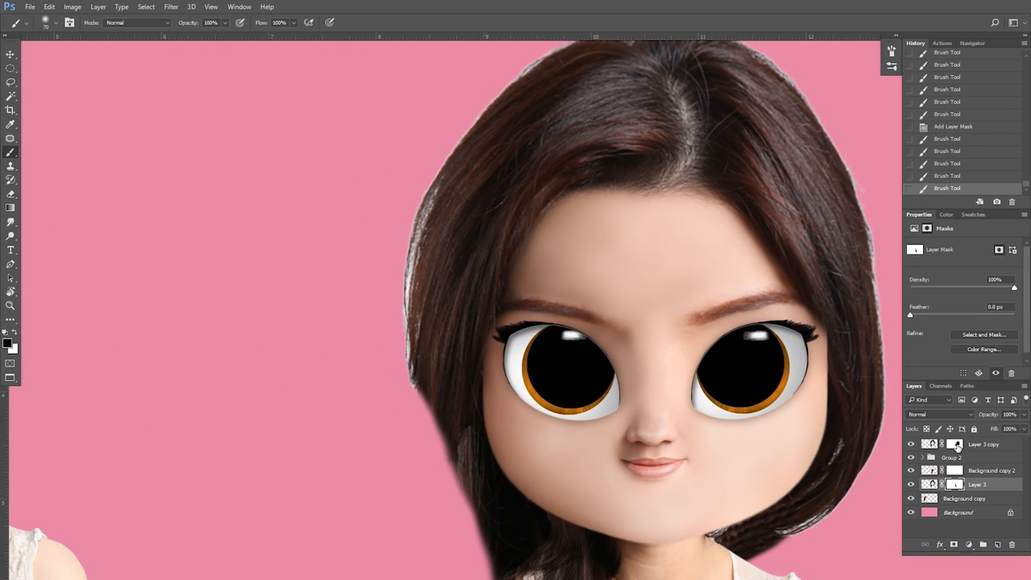
click(911, 444)
drag(867, 455, 864, 440)
mouse_move(758, 389)
mouse_down()
mouse_move(682, 363)
mouse_move(730, 306)
mouse_up()
Paint white on Layer 3's mask to restore the left hair edge from beside the eye down to the shoulder
key([)
key([)
drag(359, 256, 381, 299)
drag(371, 278, 355, 240)
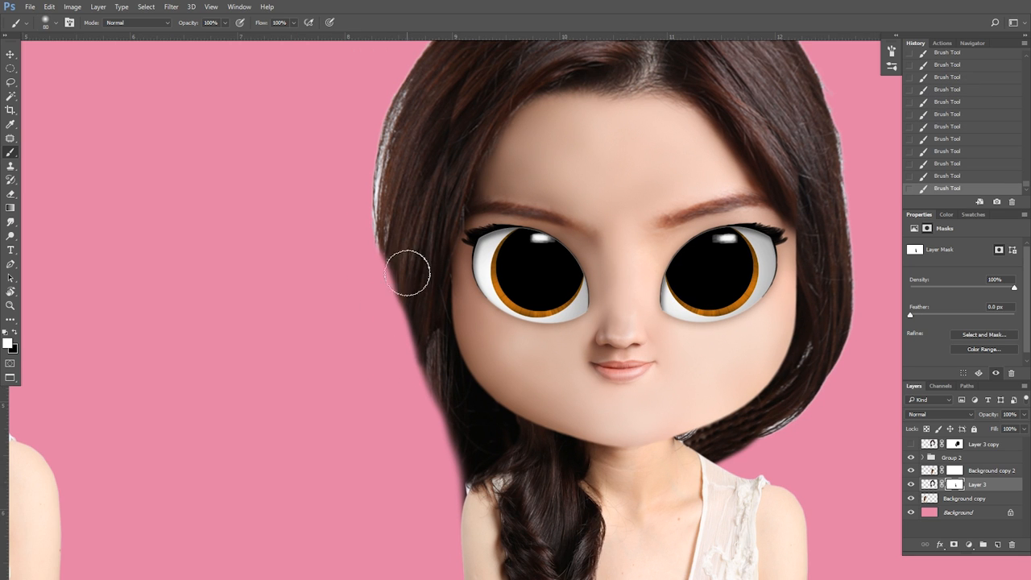
mouse_move(407, 272)
mouse_down()
mouse_move(428, 349)
mouse_move(471, 435)
mouse_move(456, 491)
mouse_up()
key(])
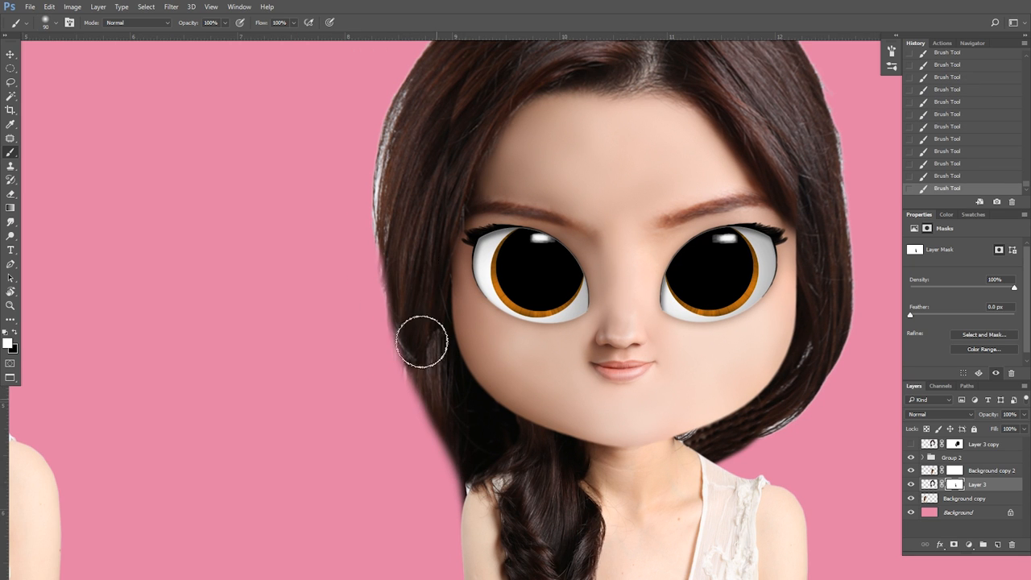
mouse_move(422, 342)
mouse_down()
mouse_move(411, 243)
mouse_move(435, 334)
mouse_up()
Load Layer 3's hair outline as a selection and hide the selection edges
key(ctrl+minus)
key(ctrl+minus)
key(ctrl+plus)
key(ctrl+plus)
mouse_move(407, 176)
mouse_down()
mouse_move(474, 276)
mouse_move(478, 240)
mouse_up()
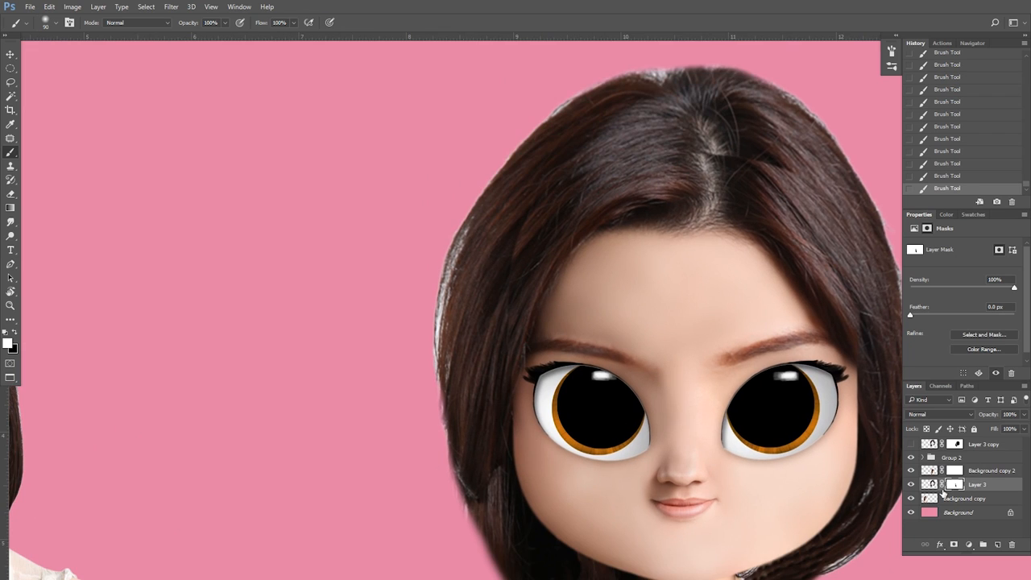
ctrl+click(929, 485)
key(ctrl+plus)
key(ctrl+h)
key([)
key([)
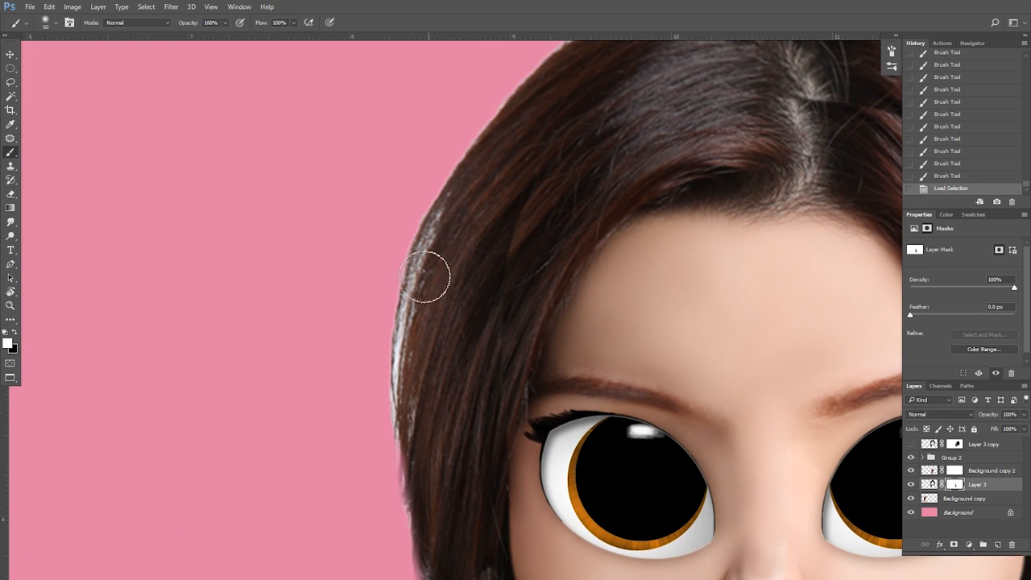
key([)
Activate Layer 3's image and clone dark hair over the white fringe along the left side of the head
drag(545, 169, 530, 216)
click(12, 166)
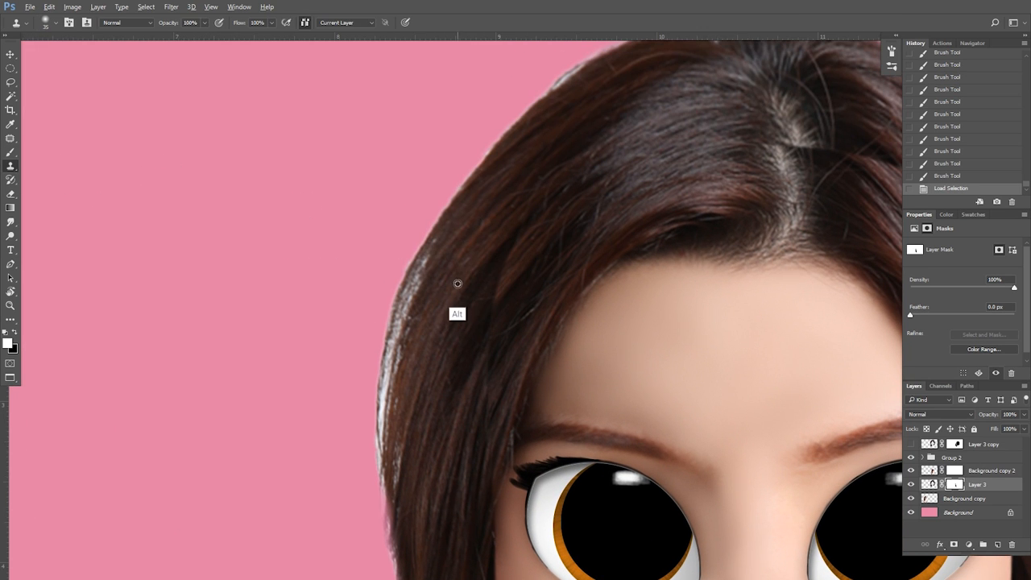
alt+click(429, 278)
click(422, 273)
mouse_move(457, 261)
mouse_down()
mouse_move(456, 216)
mouse_move(442, 215)
mouse_move(376, 306)
mouse_move(392, 254)
mouse_up()
click(930, 485)
drag(365, 251, 365, 361)
mouse_move(369, 406)
mouse_down()
mouse_move(371, 423)
mouse_move(349, 341)
mouse_up()
drag(370, 419, 377, 472)
drag(358, 435, 351, 377)
click(369, 426)
Clone dark hair over the light fringe along the upper left hair edge with a larger Clone Stamp brush
drag(564, 73, 516, 254)
key(bracketright)
key(bracketright)
alt+click(553, 202)
drag(592, 142, 535, 147)
drag(523, 145, 388, 227)
mouse_move(388, 227)
mouse_down()
mouse_move(427, 185)
mouse_move(320, 343)
mouse_up()
Clone dark hair over the white fringe across the crown and down the upper right hair edge on Layer 3
drag(561, 265, 297, 304)
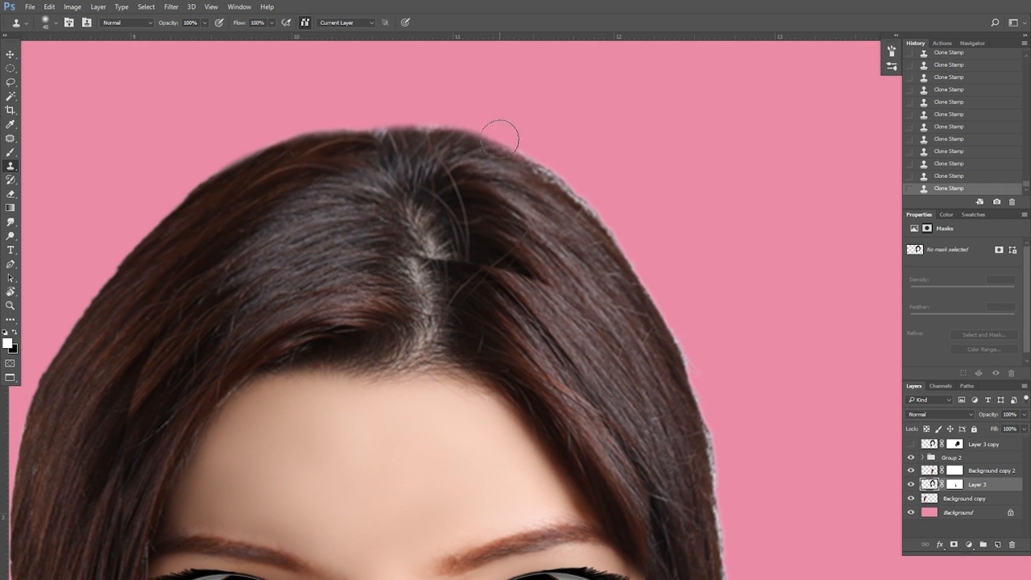
drag(501, 137, 589, 212)
drag(489, 136, 415, 125)
drag(583, 208, 494, 154)
drag(496, 156, 546, 239)
drag(602, 311, 539, 180)
drag(540, 182, 558, 275)
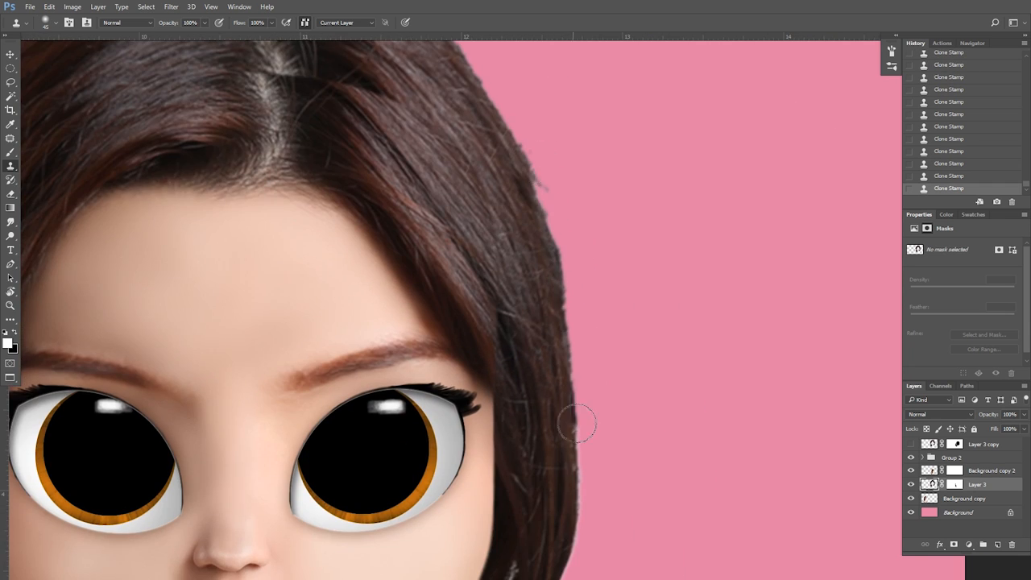
Clone dark hair over the light fringe down the right side of the hair to its curve below the jaw
drag(576, 422, 562, 257)
mouse_move(557, 250)
mouse_down()
mouse_move(543, 391)
mouse_move(557, 284)
mouse_up()
drag(556, 290, 507, 352)
drag(501, 395, 431, 439)
alt+click(471, 375)
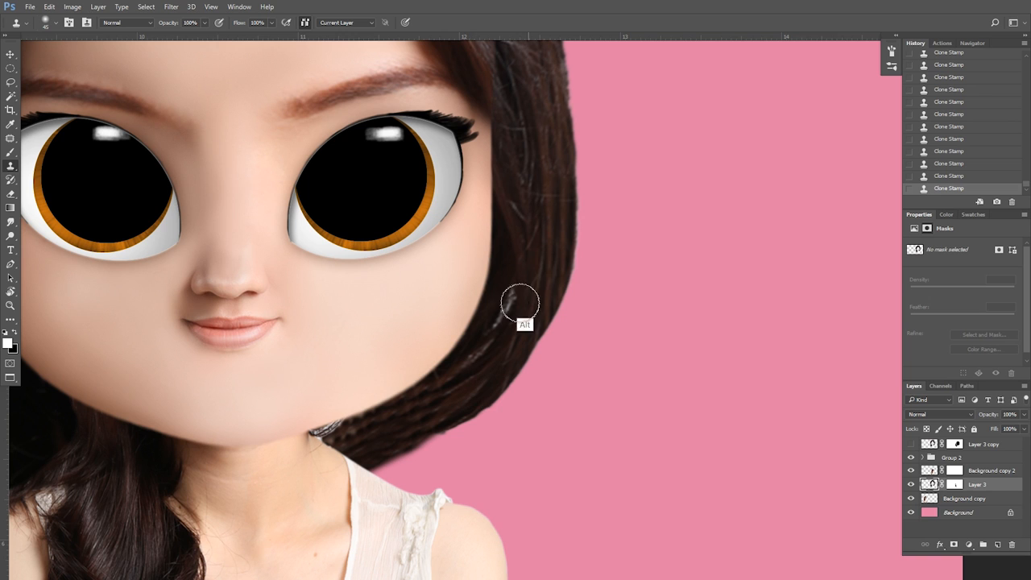
drag(490, 254, 567, 242)
Paint out the light fringe above the left shoulder on Background copy 2's mask with a very small black brush
drag(363, 415, 649, 281)
click(943, 473)
key(ctrl+plus)
drag(354, 320, 501, 312)
key(ctrl+plus)
click(954, 473)
key(b)
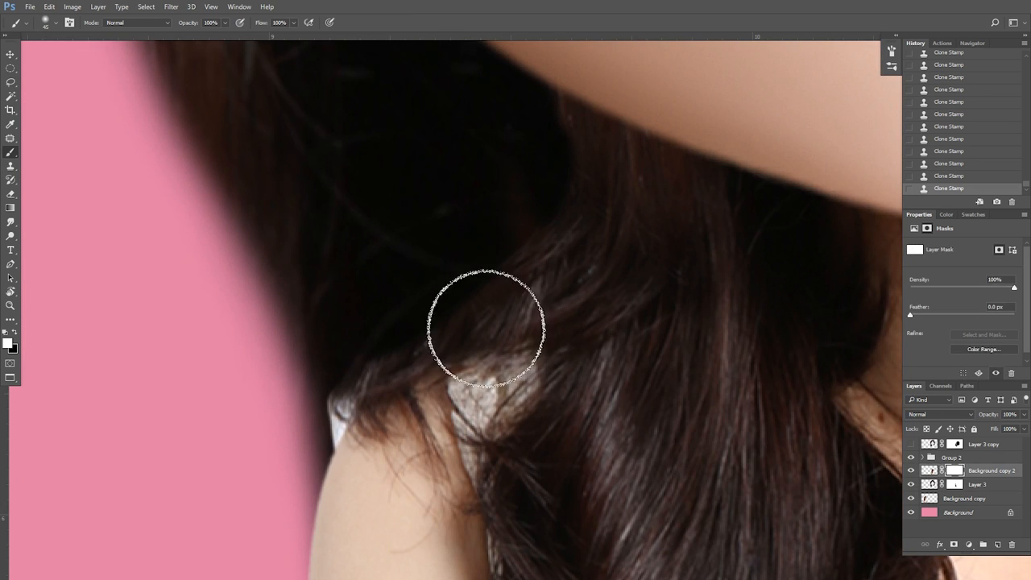
key(bracketleft)
key(bracketleft)
key(bracketleft)
key(bracketleft)
key(bracketleft)
key(bracketleft)
key(bracketleft)
key(bracketleft)
key(bracketleft)
key(bracketleft)
key(bracketleft)
key(bracketleft)
key(bracketleft)
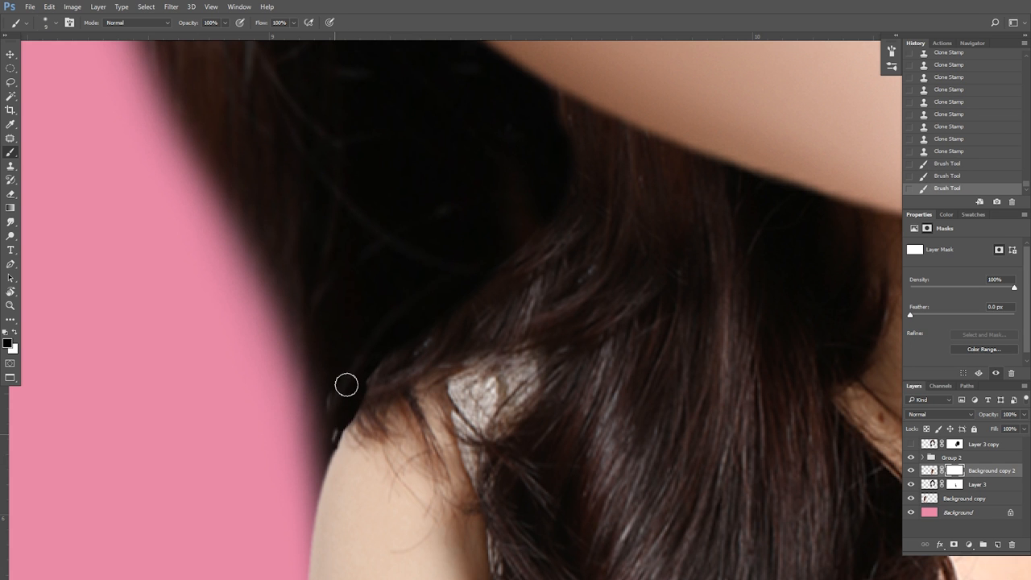
click(387, 333)
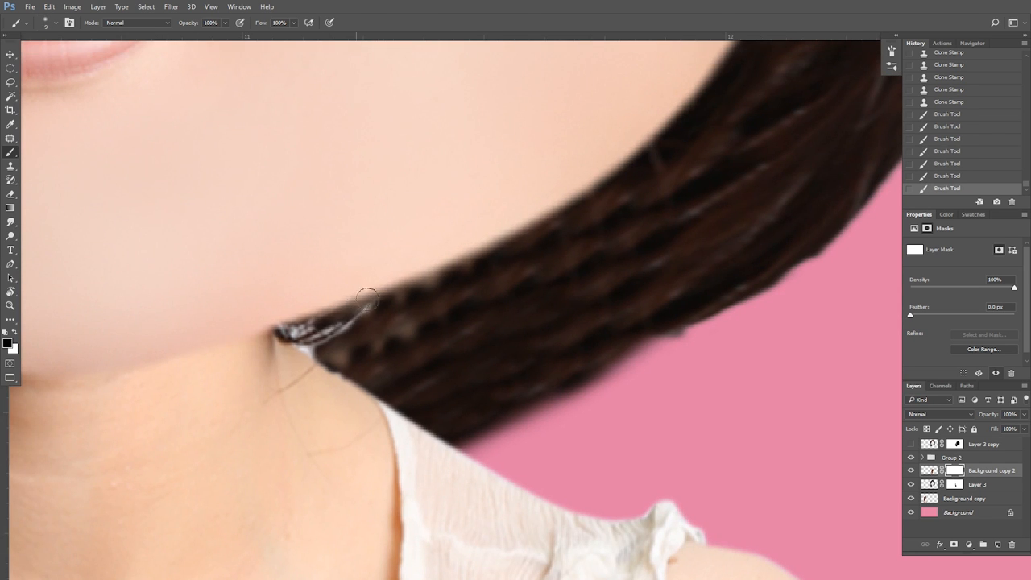
Paint out the white remnants where the neck meets the right hair on Background copy 2's mask with a size 10 brush
drag(301, 338, 302, 345)
drag(587, 129, 566, 310)
key(ctrl+minus)
key(ctrl+minus)
key(ctrl+minus)
key(ctrl+minus)
key(ctrl+minus)
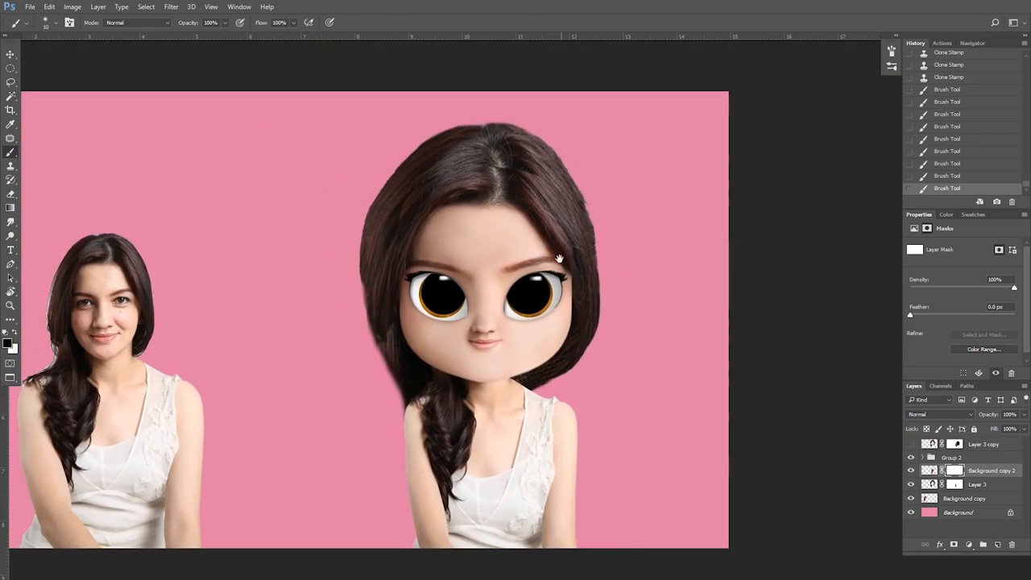
Show Layer 3 copy, activate its mask, and paint out the white fringe along the lower right hair edge
key(ctrl+plus)
click(911, 444)
click(954, 445)
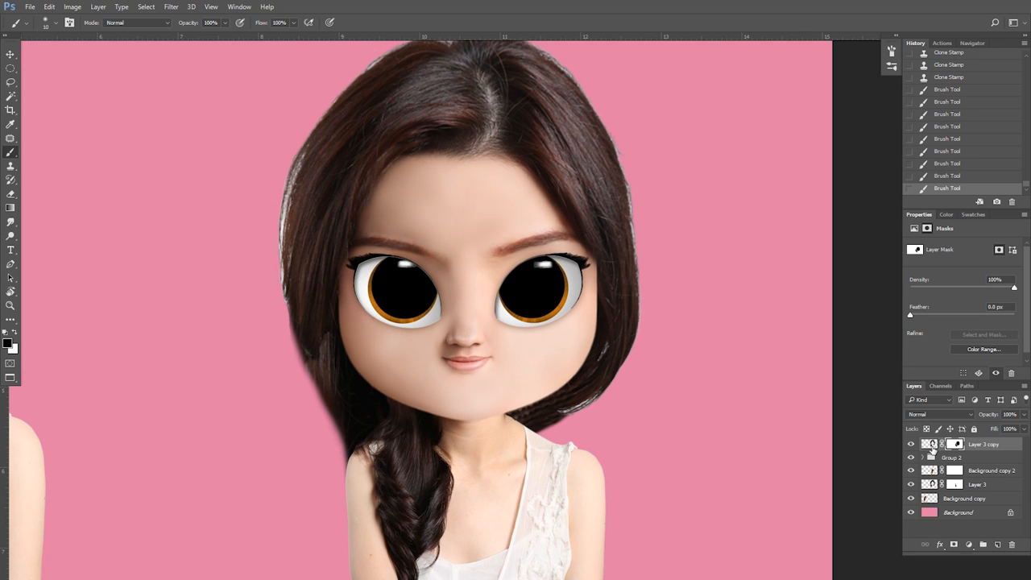
drag(584, 414, 481, 311)
key(ctrl+plus)
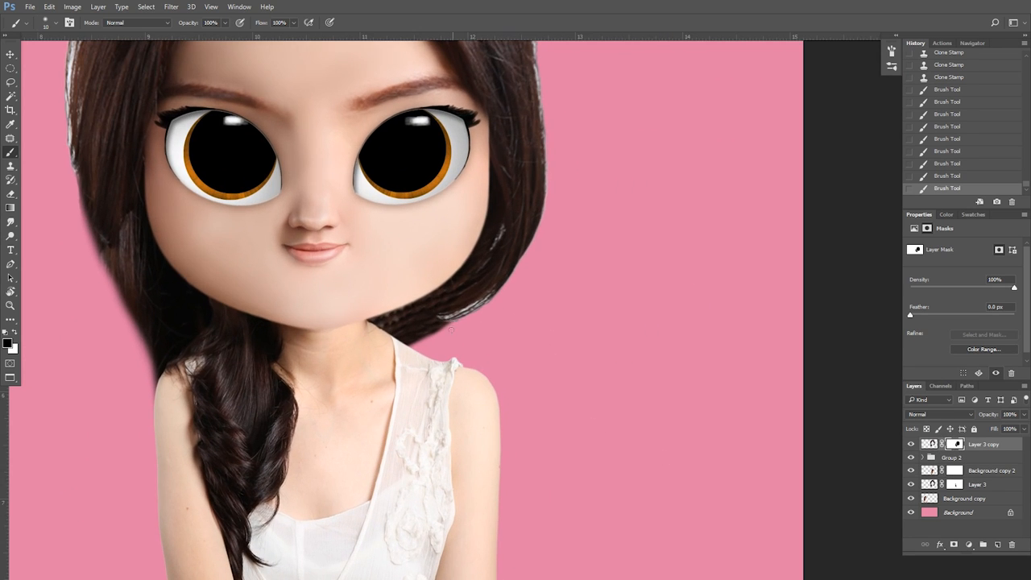
mouse_move(478, 313)
mouse_down()
mouse_move(537, 250)
mouse_move(520, 325)
mouse_up()
key(bracketleft)
key(bracketright)
mouse_move(537, 266)
mouse_down()
mouse_move(516, 361)
mouse_move(523, 294)
mouse_up()
key(bracketright)
Paint out the white fringe over the crown and down the left hair edge on Layer 3 copy's mask with a larger brush
mouse_move(504, 147)
mouse_down()
mouse_move(536, 295)
mouse_move(441, 158)
mouse_up()
mouse_move(421, 129)
mouse_down()
mouse_move(543, 188)
mouse_move(562, 218)
mouse_up()
key(bracketright)
drag(423, 165, 351, 206)
mouse_move(415, 197)
mouse_down()
mouse_move(499, 160)
mouse_move(456, 156)
mouse_move(322, 263)
mouse_move(404, 151)
mouse_move(353, 318)
mouse_move(349, 411)
mouse_up()
drag(377, 358, 359, 245)
drag(326, 233, 350, 384)
drag(332, 264, 378, 455)
drag(384, 386, 397, 337)
key(ctrl+plus)
drag(285, 276, 403, 368)
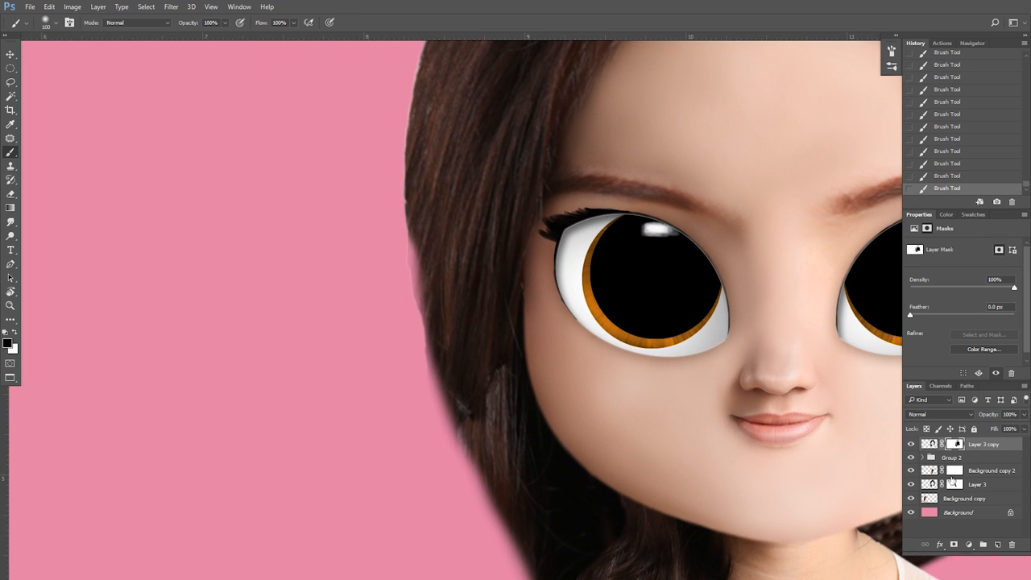
Activate Layer 3's mask and restore the left hair edge beside the eye with a size 15 white brush
click(953, 473)
click(955, 485)
key(ctrl+plus)
key(bracketleft)
key(bracketleft)
key(bracketleft)
key(bracketleft)
key(bracketleft)
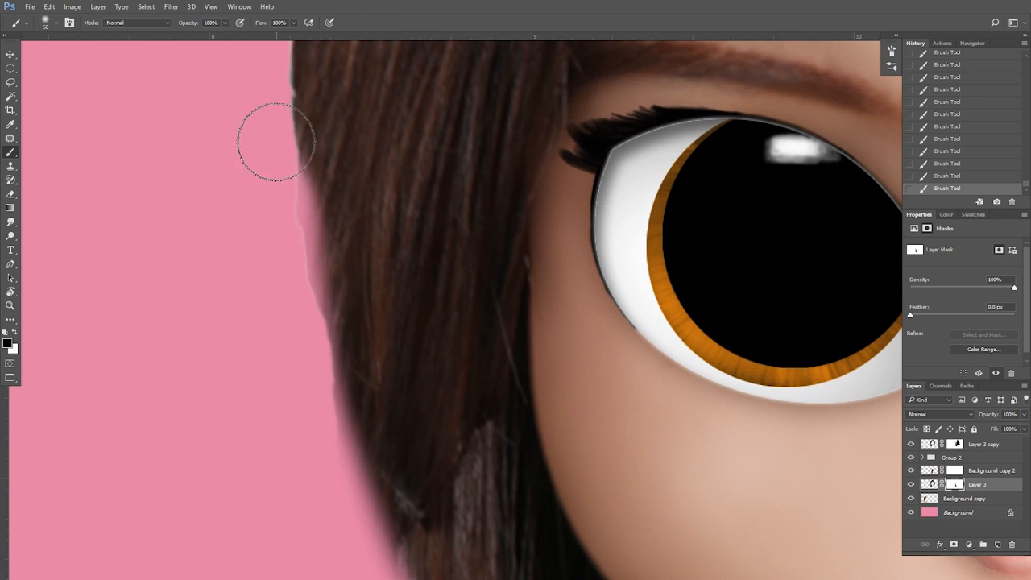
key(bracketleft)
key(bracketleft)
key(x)
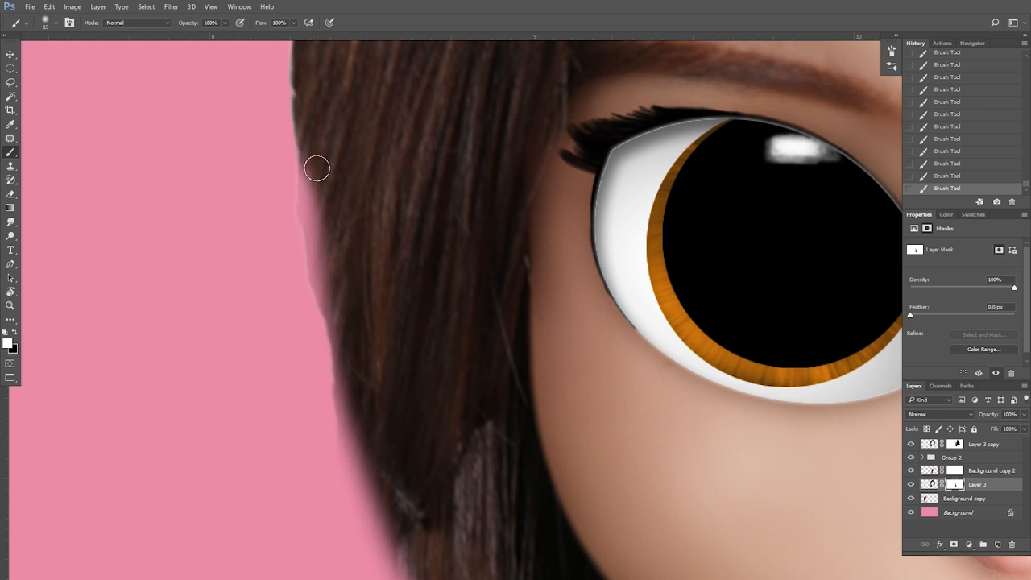
mouse_move(317, 168)
mouse_down()
mouse_move(321, 232)
mouse_move(308, 186)
mouse_move(324, 268)
mouse_move(319, 153)
mouse_move(317, 254)
mouse_move(328, 230)
mouse_move(353, 416)
mouse_up()
Enlarge the brush to size 30 and restore the lower left hair edge toward the shoulder on Layer 3's mask
key(bracketright)
key(bracketright)
mouse_move(367, 381)
mouse_down()
mouse_move(338, 229)
mouse_move(375, 378)
mouse_up()
key(bracketright)
mouse_move(337, 238)
mouse_down()
mouse_move(366, 380)
mouse_move(418, 487)
mouse_move(334, 294)
mouse_up()
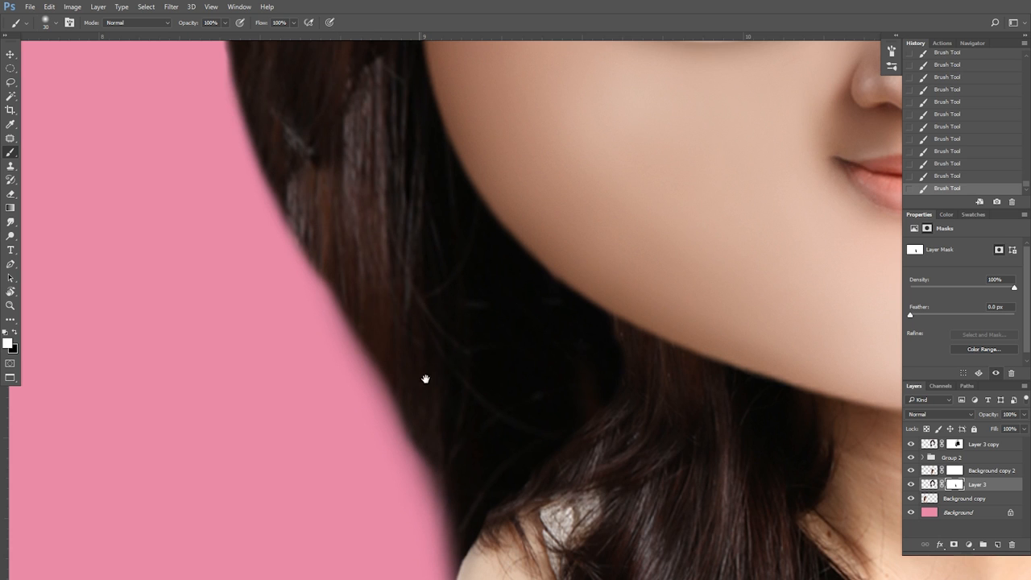
drag(425, 378, 378, 227)
drag(393, 255, 418, 435)
Examine the big-headed figure's cleaned hair edges and compare its overall proportions with the original woman
key(ctrl+minus)
key(ctrl+minus)
key(ctrl+minus)
key(ctrl+minus)
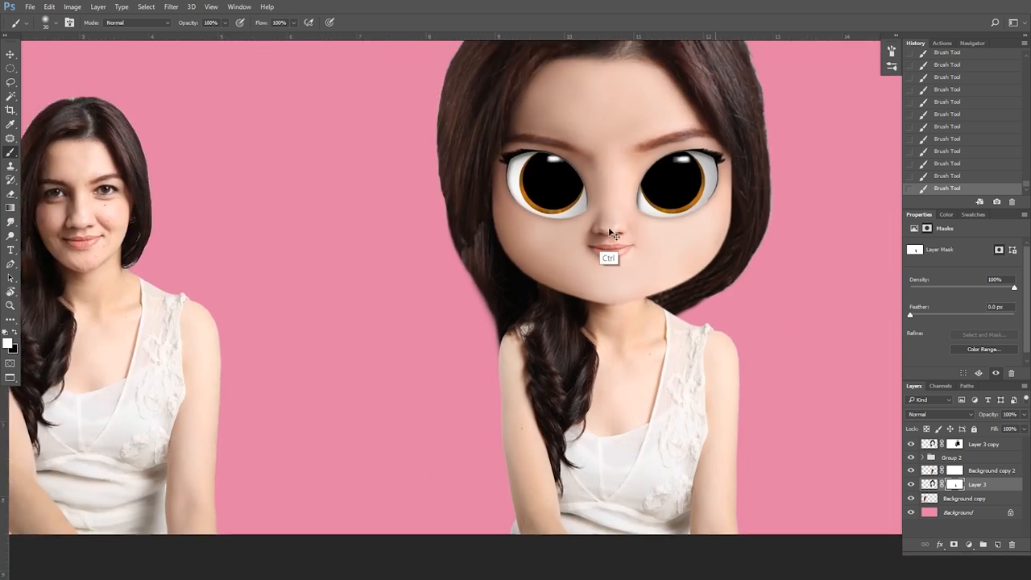
key(ctrl+minus)
drag(685, 287, 628, 261)
key(ctrl+plus)
drag(614, 315, 604, 346)
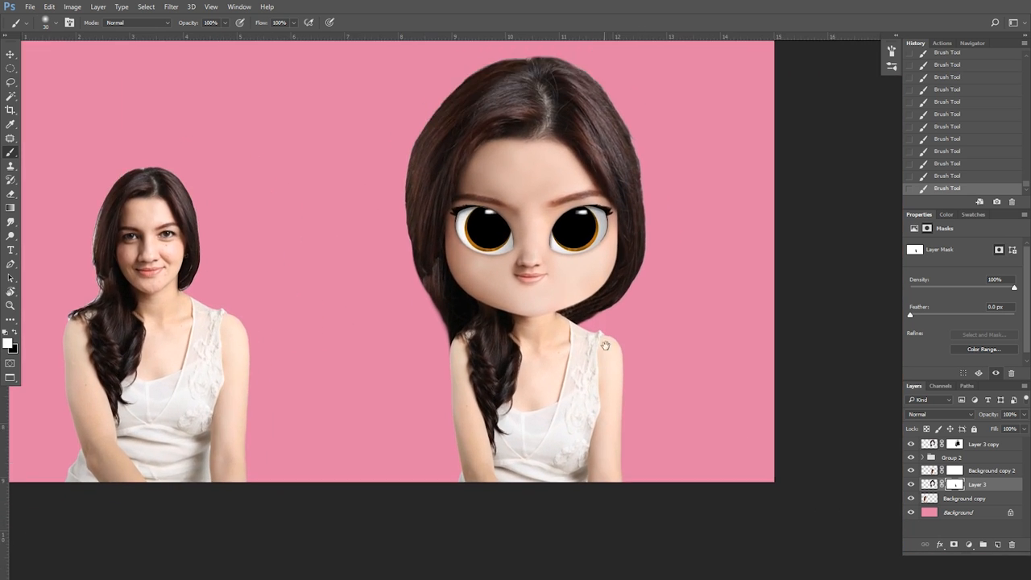
key(ctrl+minus)
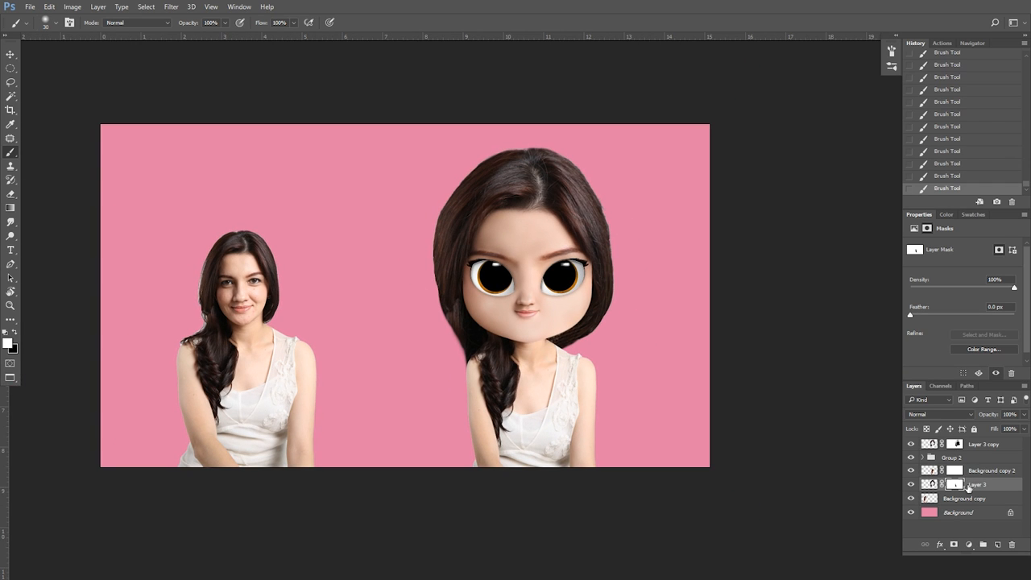
Select the layers from Layer 3 to Layer 3 copy, scale the figure up slightly in proportion, and reposition it
shift+click(977, 444)
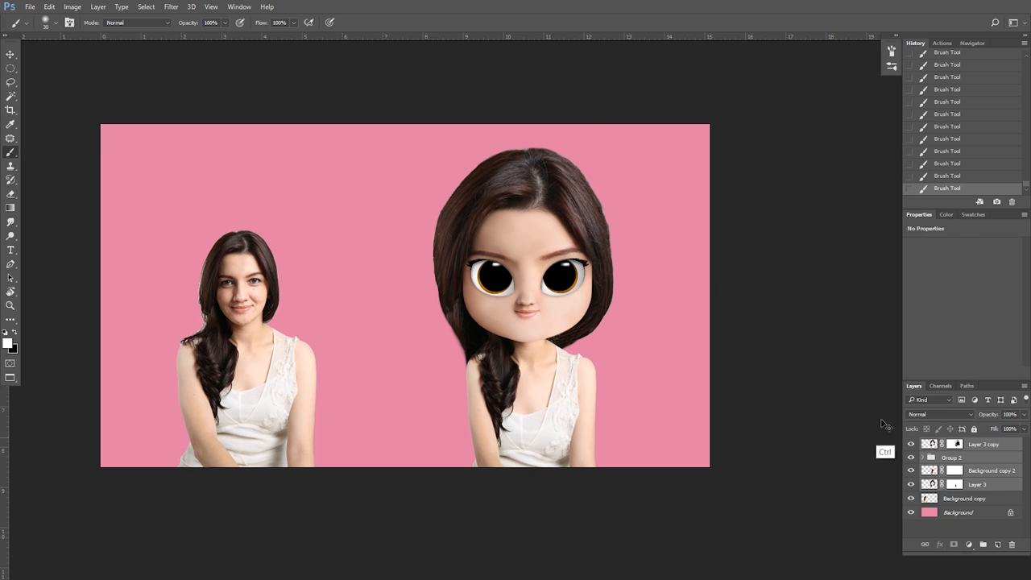
key(ctrl+t)
drag(616, 146, 636, 106)
drag(590, 174, 586, 205)
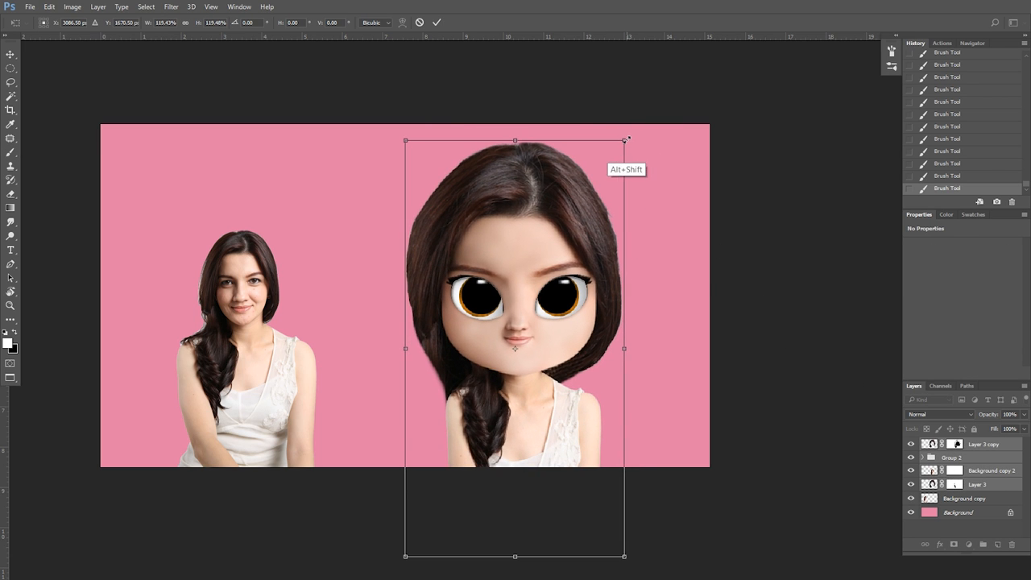
drag(627, 140, 614, 160)
drag(568, 228, 571, 209)
key(Return)
key(ctrl+plus)
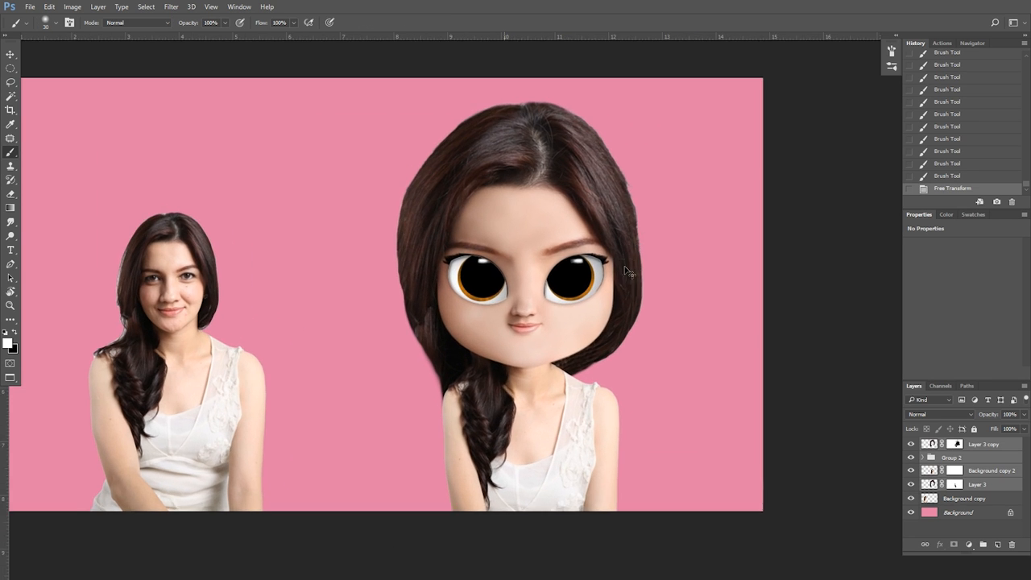
drag(598, 327, 642, 337)
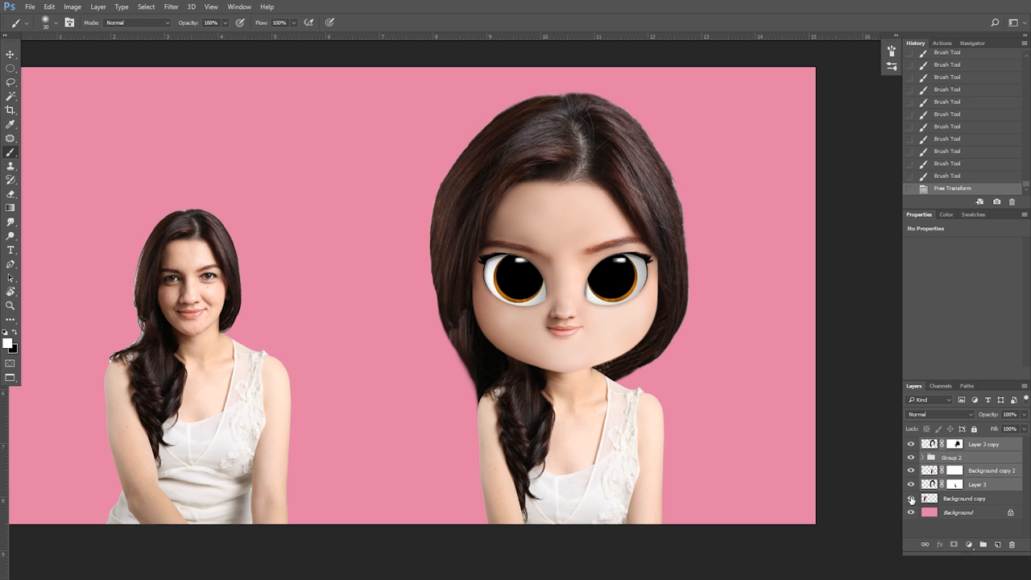
Hide Background copy and Background, and stamp the visible layers into a new layer above Layer 3 copy
drag(909, 498, 910, 515)
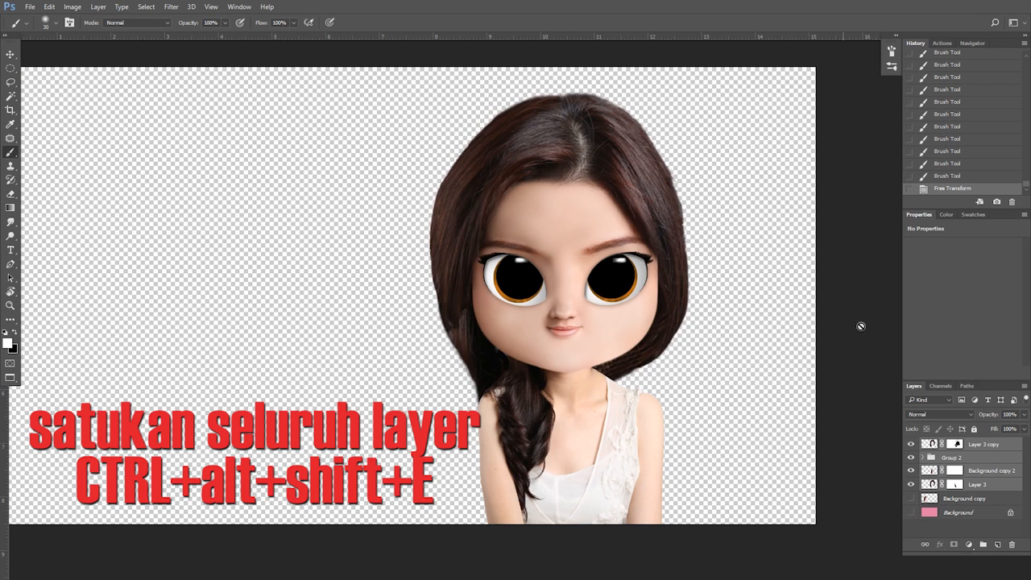
click(974, 444)
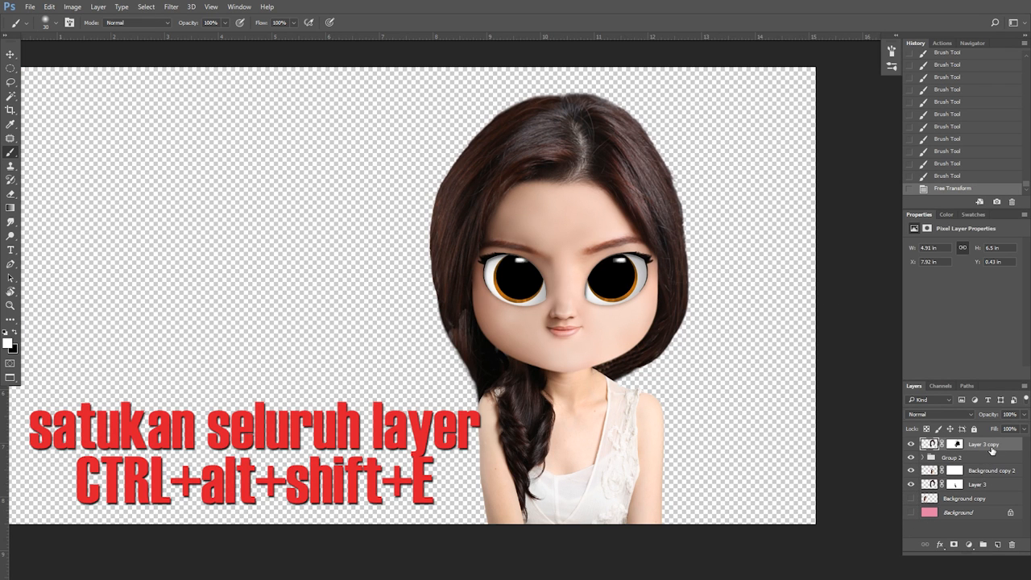
key(ctrl)
key(alt+shift)
key(ctrl+alt+shift+e)
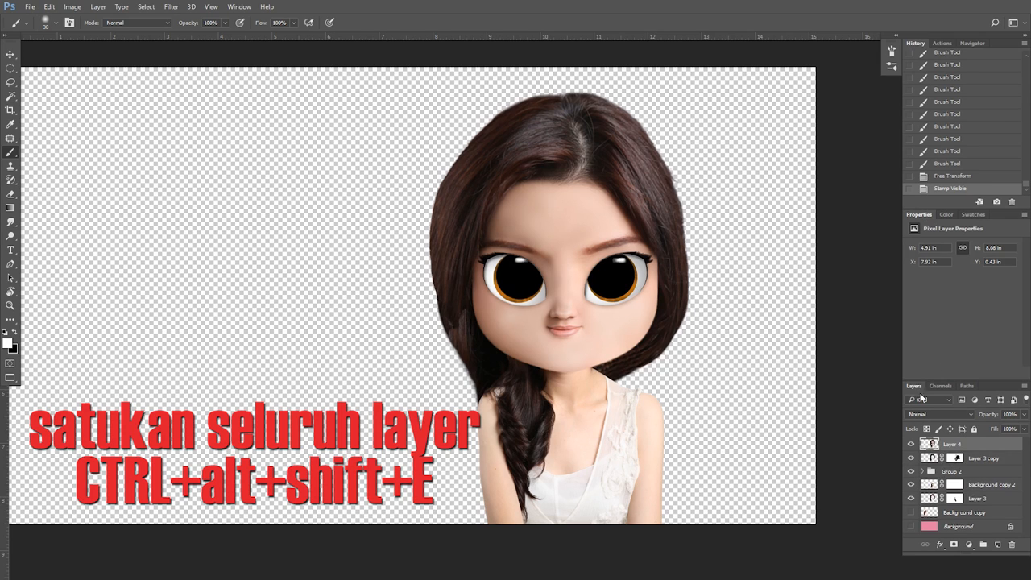
Check Layer 4 by toggling its visibility, and show Background and Background copy again
click(911, 444)
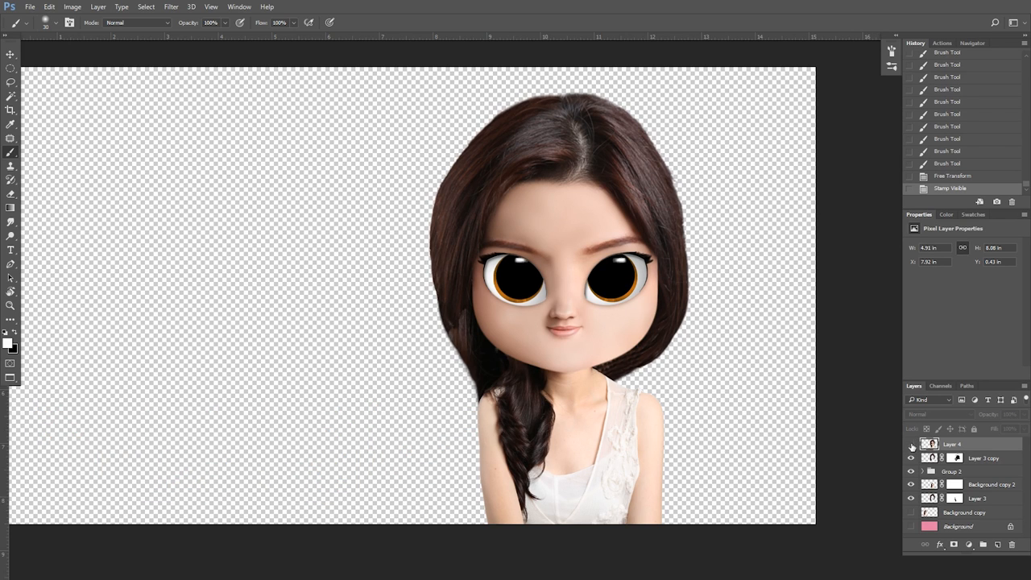
click(910, 444)
drag(911, 513, 913, 545)
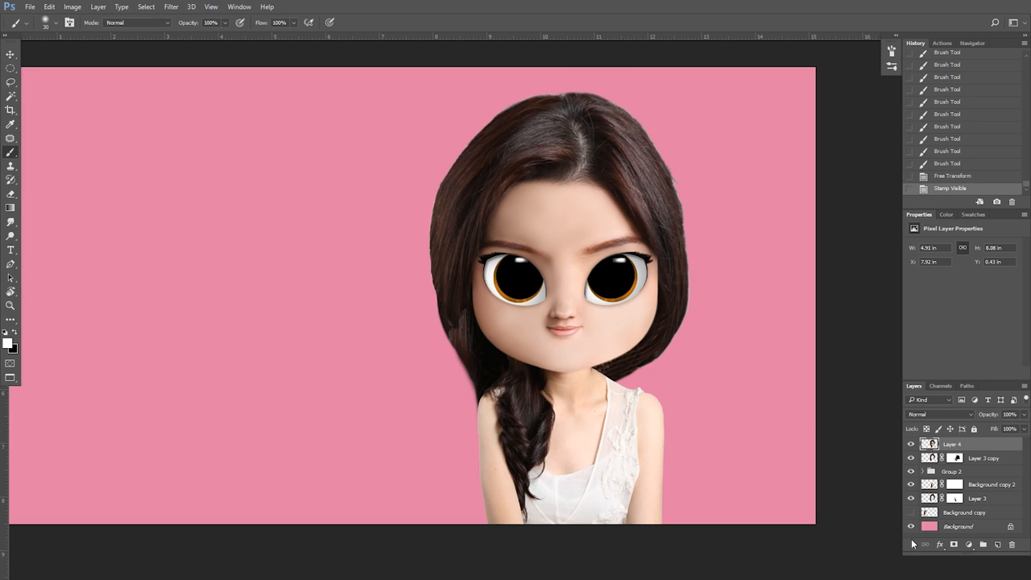
click(911, 512)
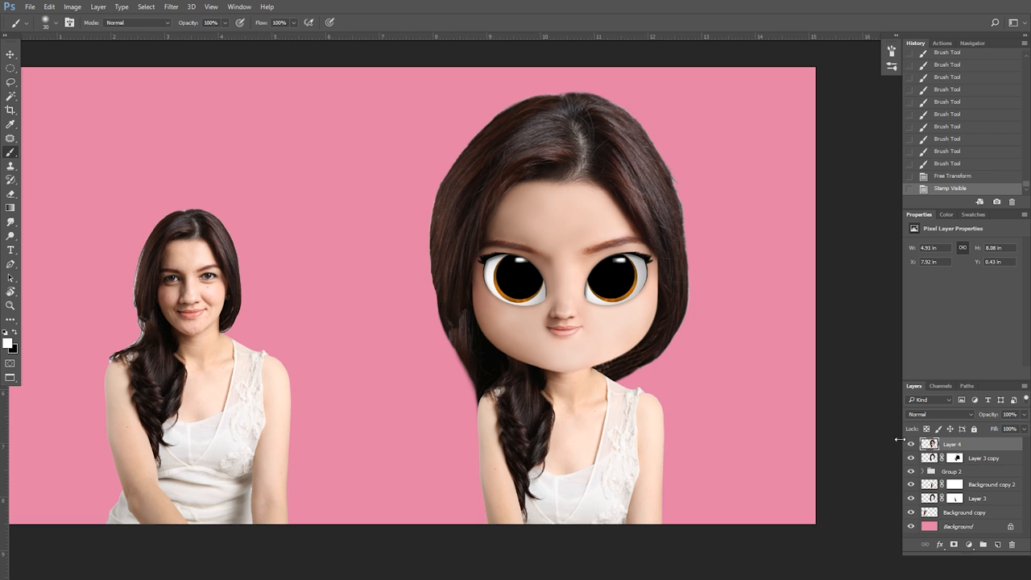
Move the merged figure on Layer 4 aside to compare it with the layers beneath, and put it back
key(ctrl+t)
drag(573, 324, 416, 318)
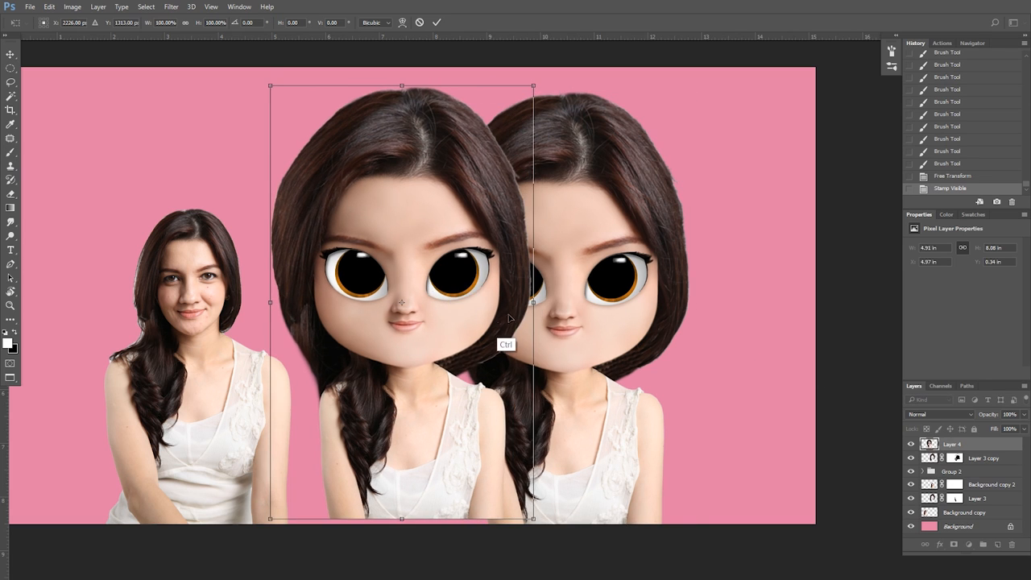
drag(508, 318, 667, 314)
key(Return)
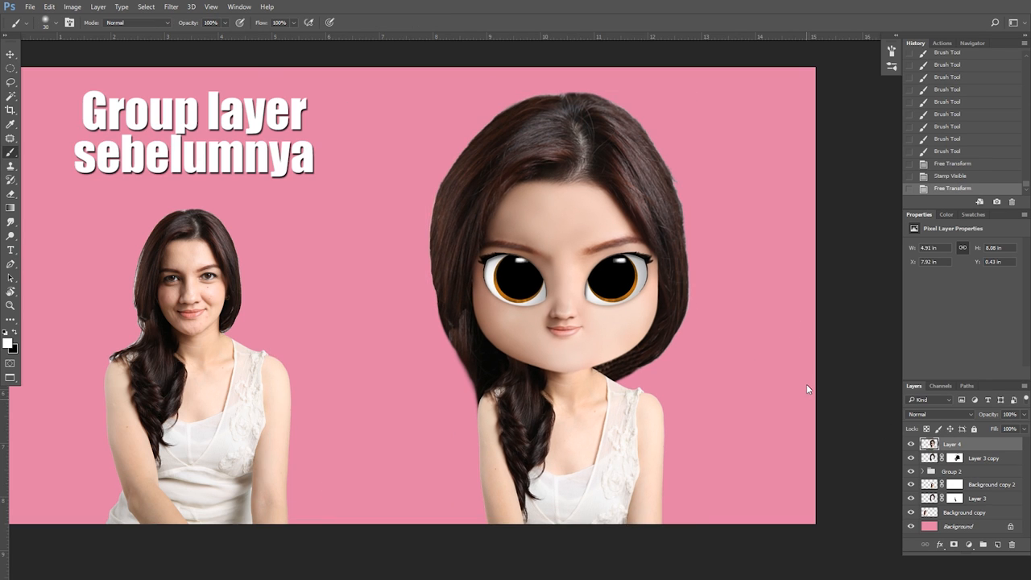
Group the layers from Layer 3 copy down to Background copy, and toggle Layer 4's visibility to check the result
click(976, 459)
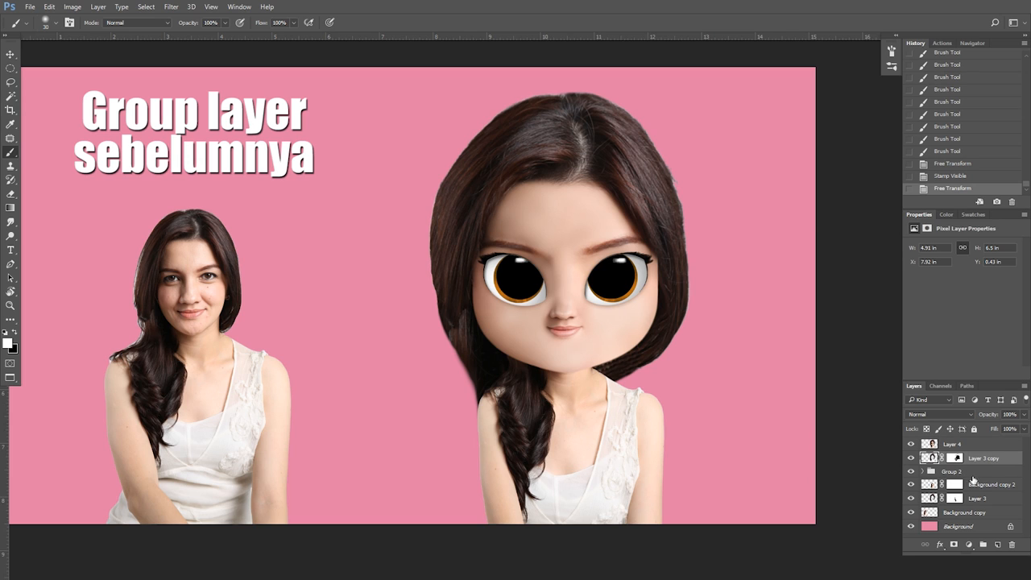
shift+click(979, 513)
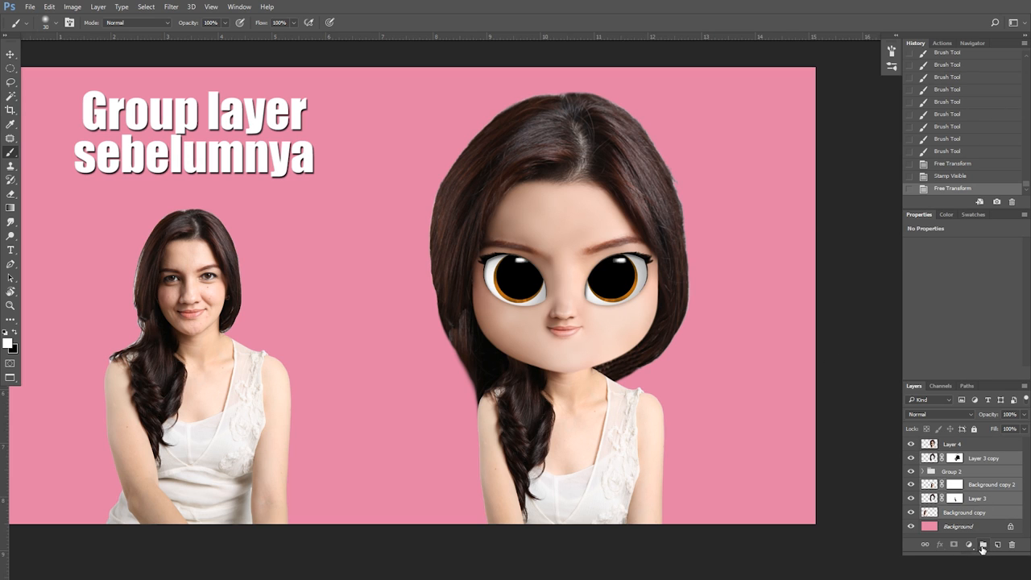
click(981, 547)
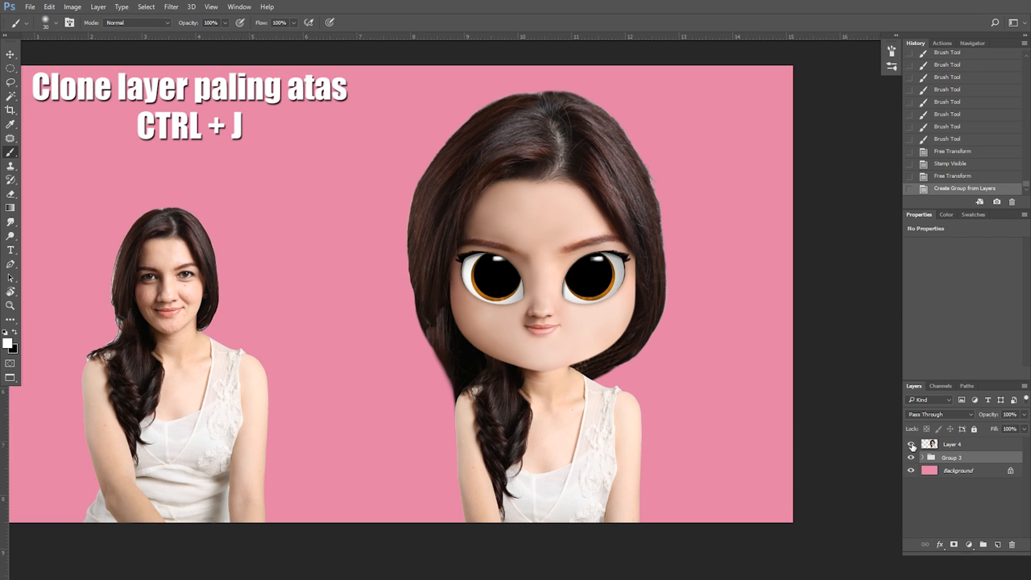
click(911, 444)
click(911, 443)
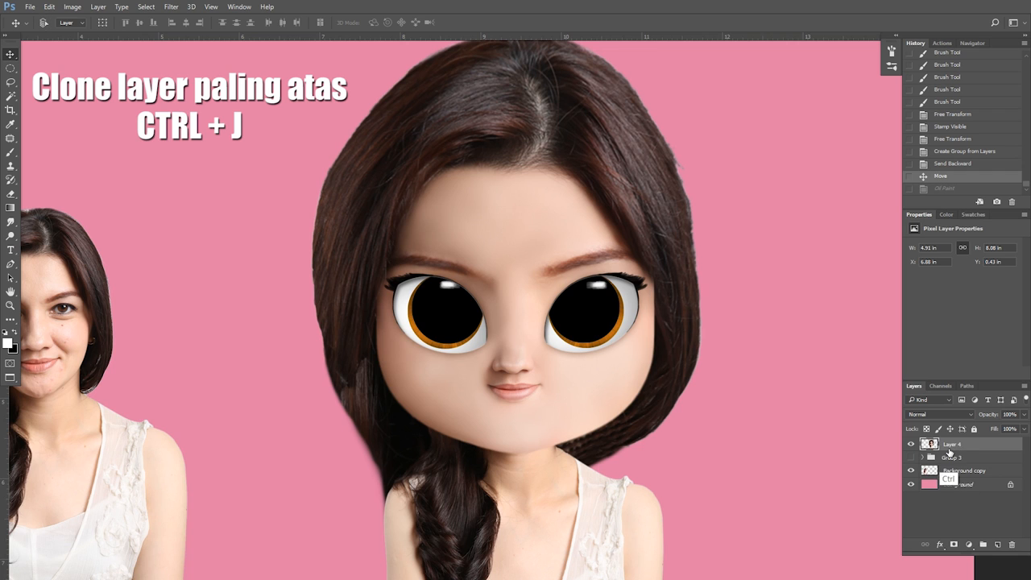
Duplicate Layer 4 and apply Oil Paint to the copy with stylization 10, cleanliness 8.4, scale 6.2, bristle detail 7, angle -60 and shine 0
key(ctrl+j)
key(ctrl+minus)
key(ctrl+plus)
drag(741, 393, 734, 366)
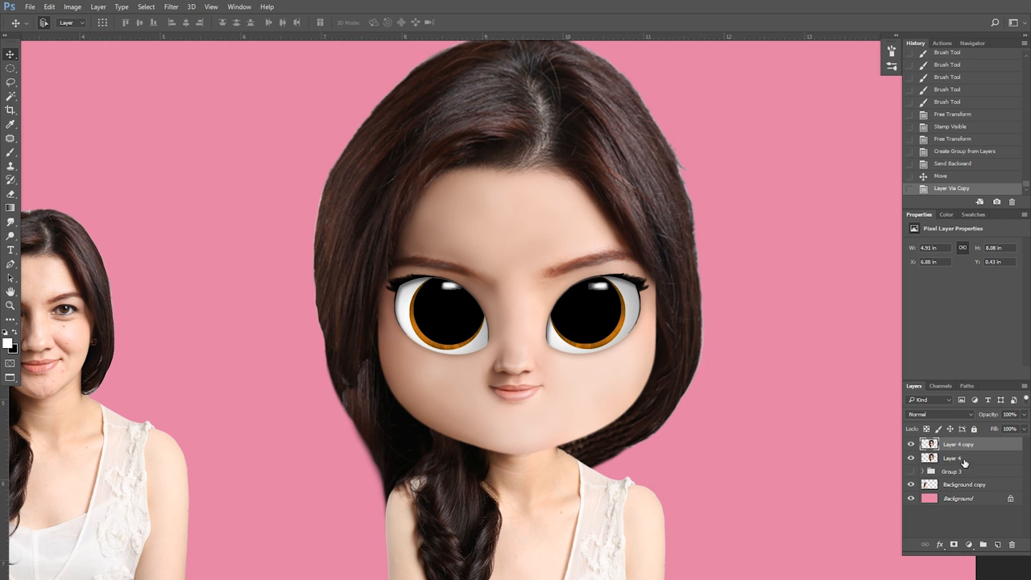
drag(561, 252, 549, 299)
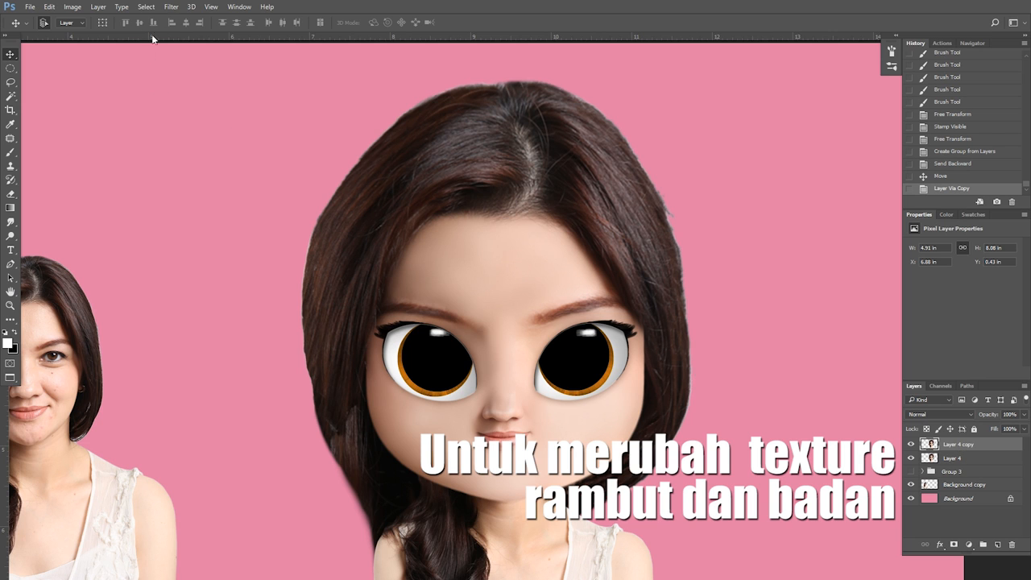
click(172, 6)
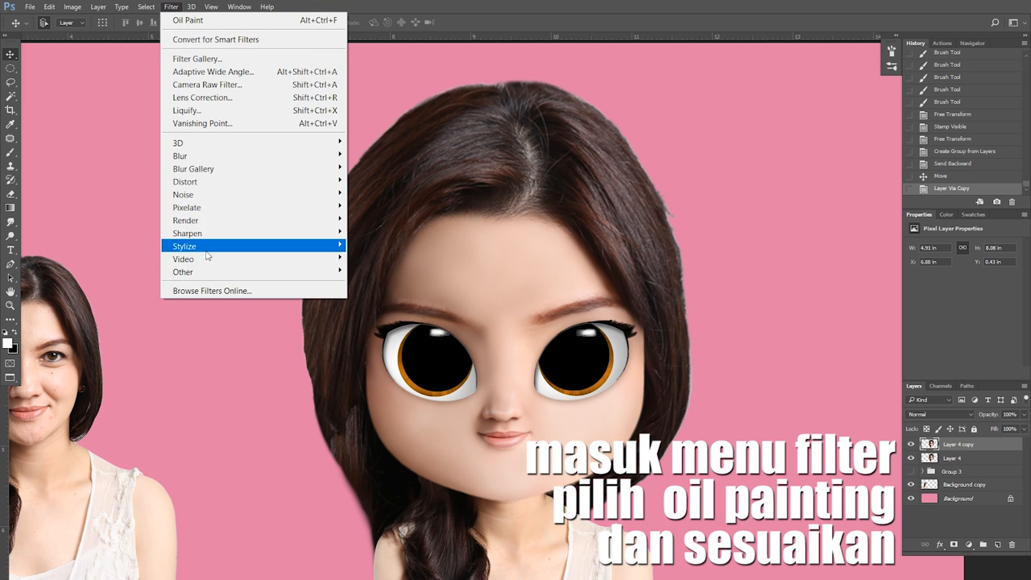
mouse_move(212, 247)
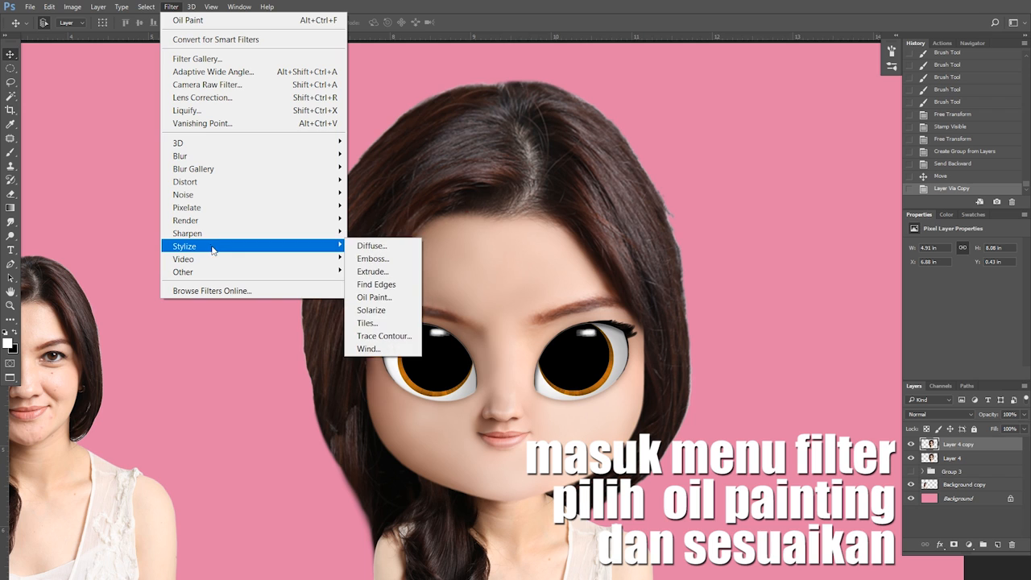
click(376, 298)
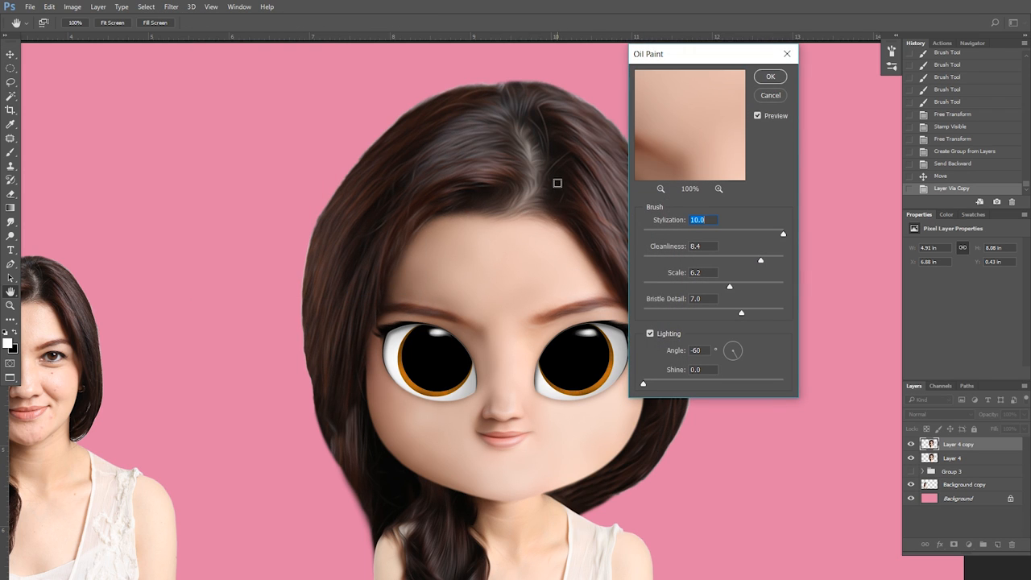
click(508, 228)
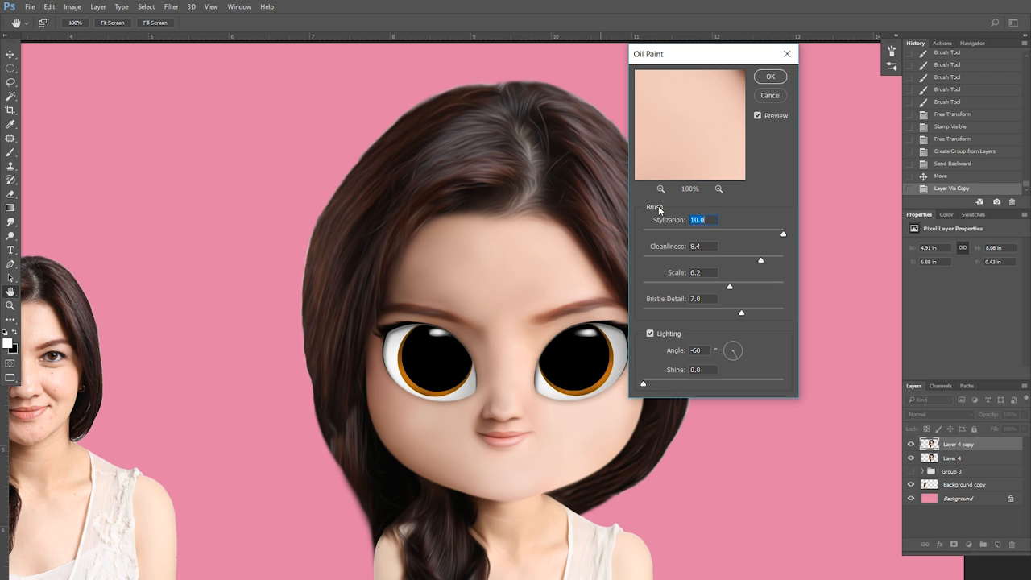
click(769, 78)
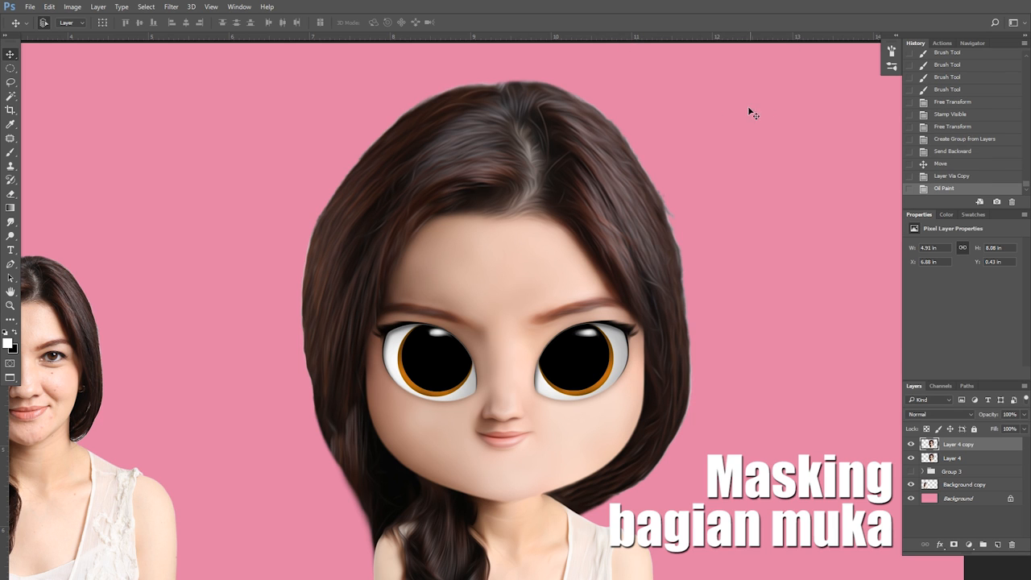
Add a layer mask to Layer 4 copy and paint black over the forehead with soft brushes of size 250 down to 150
key(ctrl+minus)
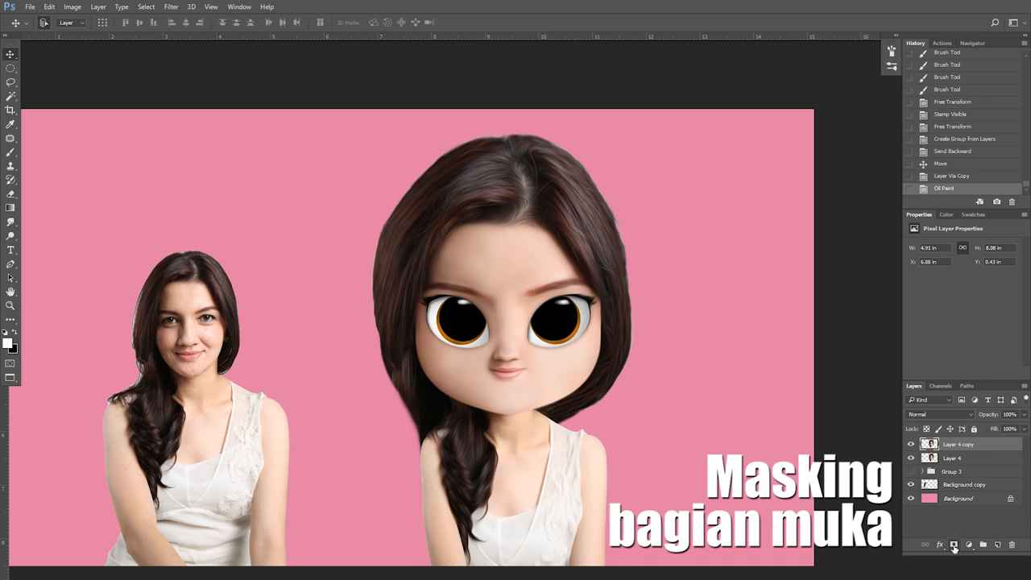
click(953, 545)
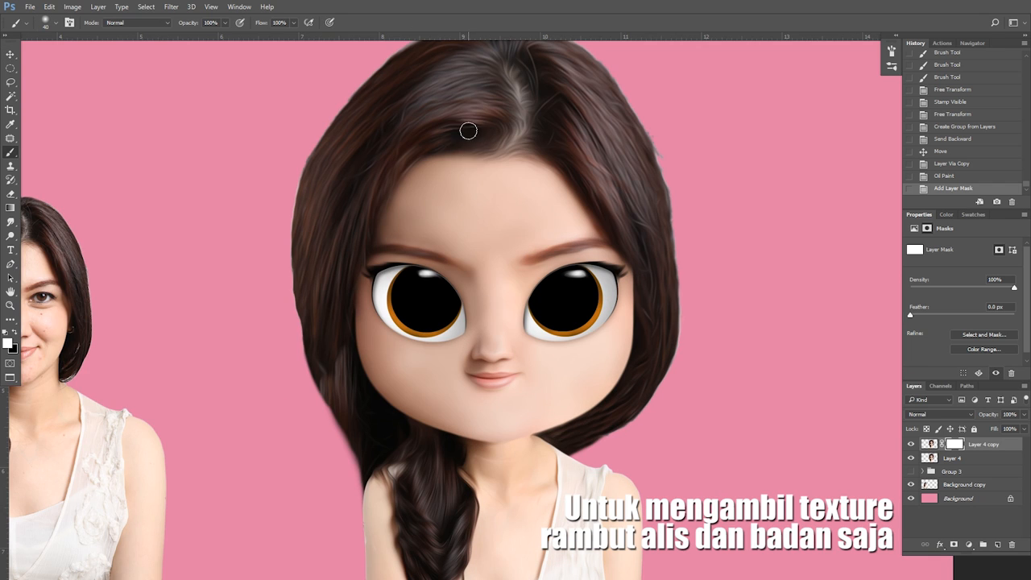
key(bracketright)
key(bracketright)
key(x)
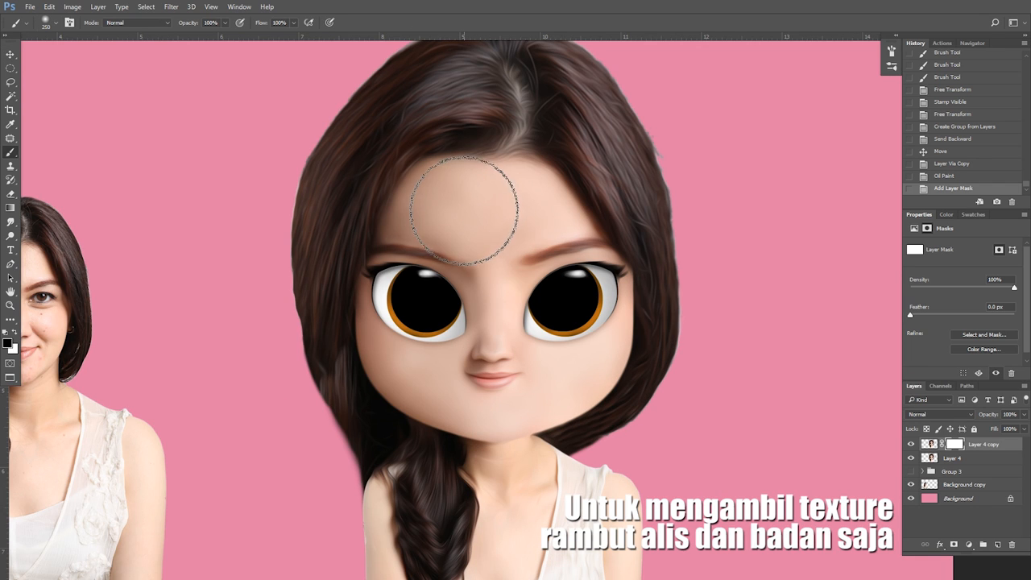
mouse_move(481, 204)
mouse_down()
mouse_move(480, 176)
mouse_move(466, 158)
mouse_move(473, 223)
mouse_move(452, 174)
mouse_up()
key(bracketleft)
key(bracketleft)
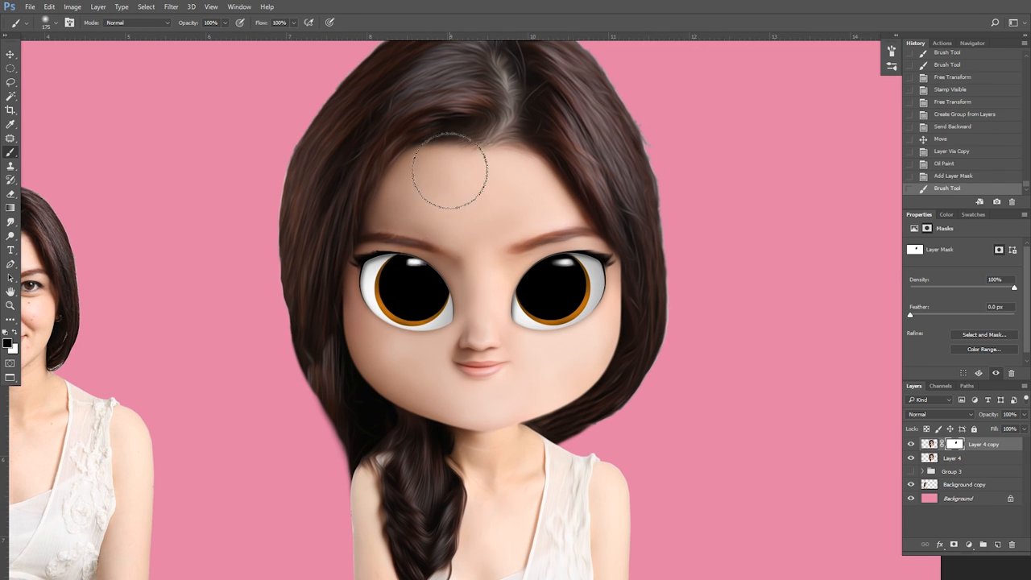
key(bracketleft)
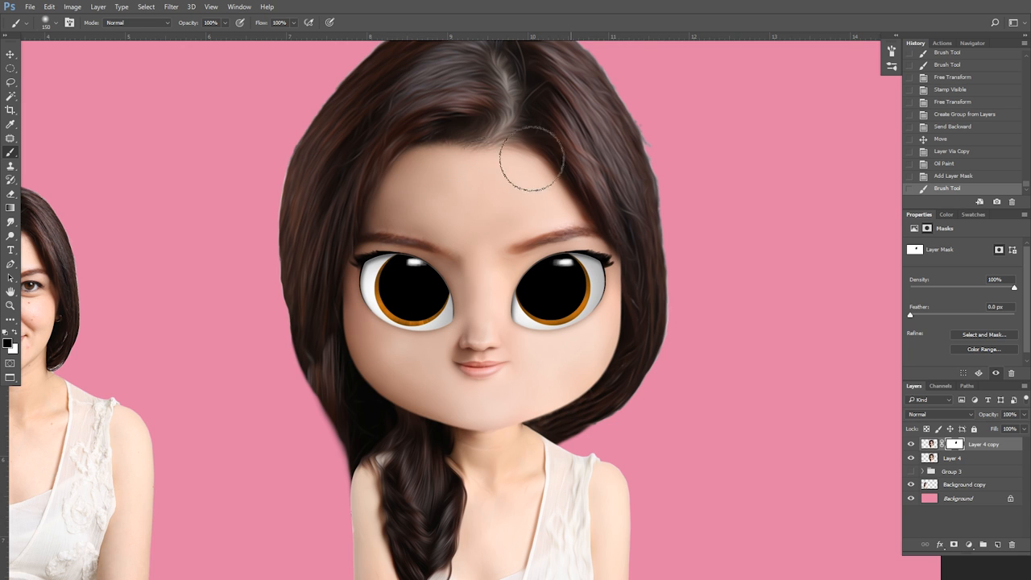
mouse_move(424, 180)
mouse_down()
mouse_move(417, 295)
mouse_move(520, 204)
mouse_up()
Paint white on the mask along the hairline with a smaller brush to restore the oil-paint hair texture
key(bracketleft)
key(bracketleft)
key(bracketleft)
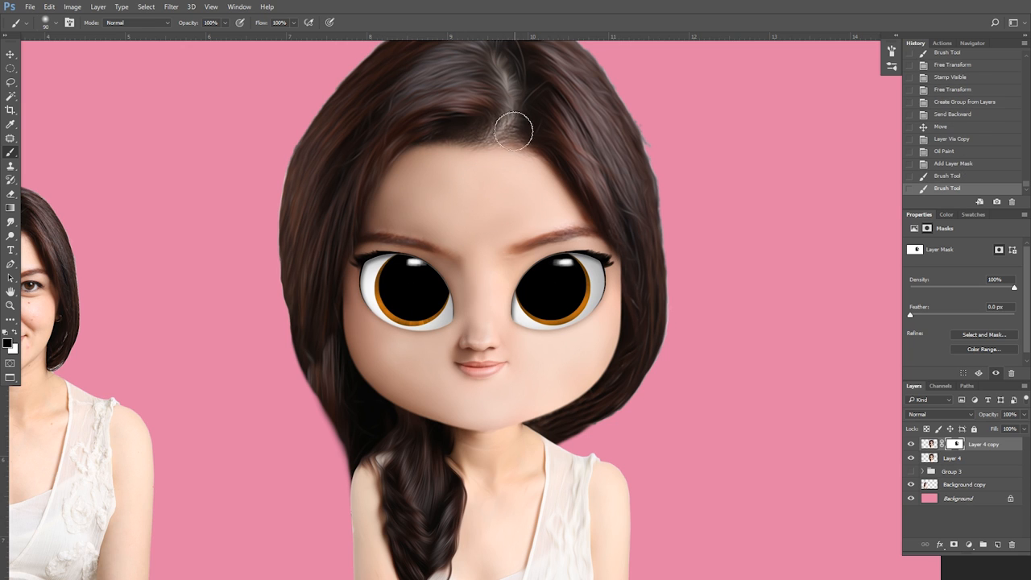
key(x)
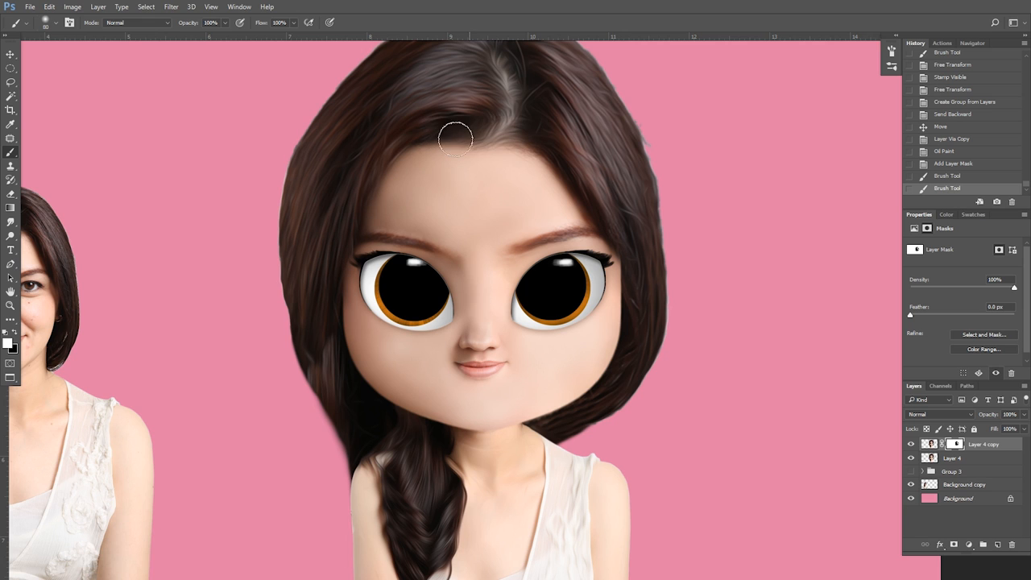
drag(544, 145, 561, 165)
Paint black on the mask between the eyebrows and down the face with a size 125 brush to remove the oil-paint texture
drag(535, 292, 546, 236)
key(bracketright)
key(bracketright)
key(bracketright)
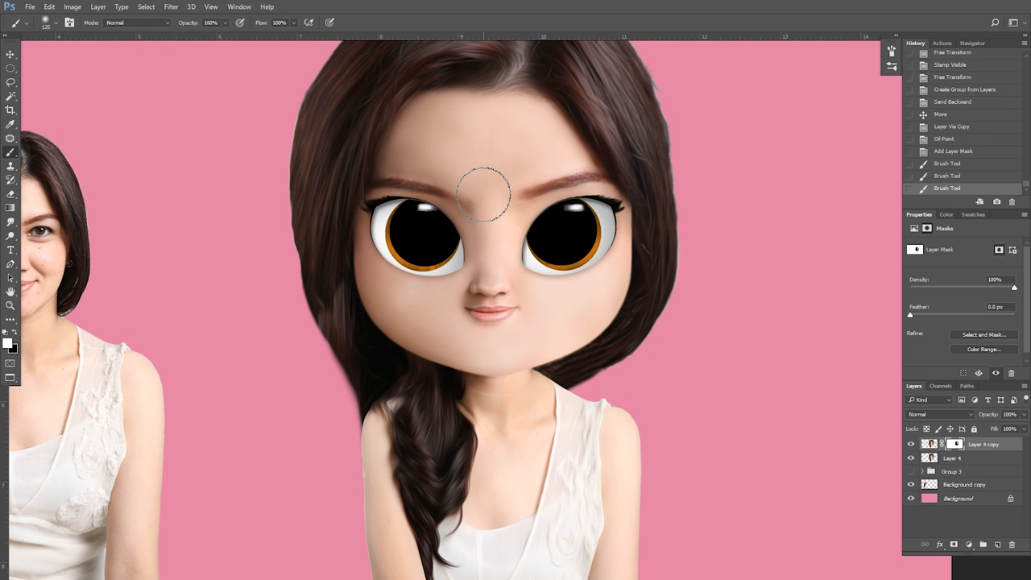
key(x)
mouse_move(490, 180)
mouse_down()
mouse_move(424, 237)
mouse_move(575, 315)
mouse_move(592, 219)
mouse_move(495, 210)
mouse_move(557, 278)
mouse_up()
Paint white on the mask over both eyebrows with brushes of size 70 down to 45 to restore their oil-paint texture
key(ctrl+plus)
key(bracketleft)
key(bracketleft)
key(x)
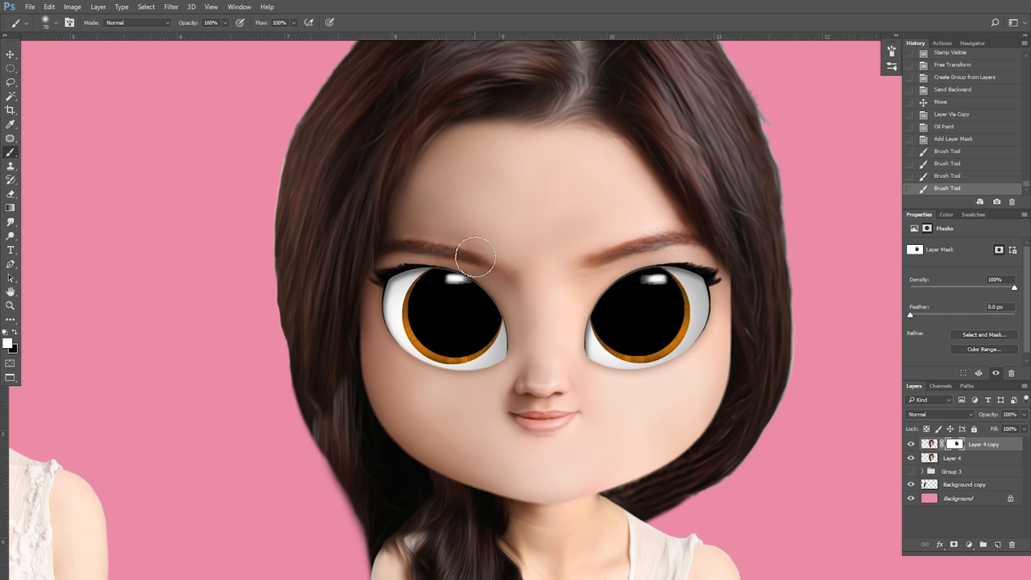
mouse_move(405, 235)
mouse_down()
mouse_move(483, 256)
mouse_move(414, 239)
mouse_up()
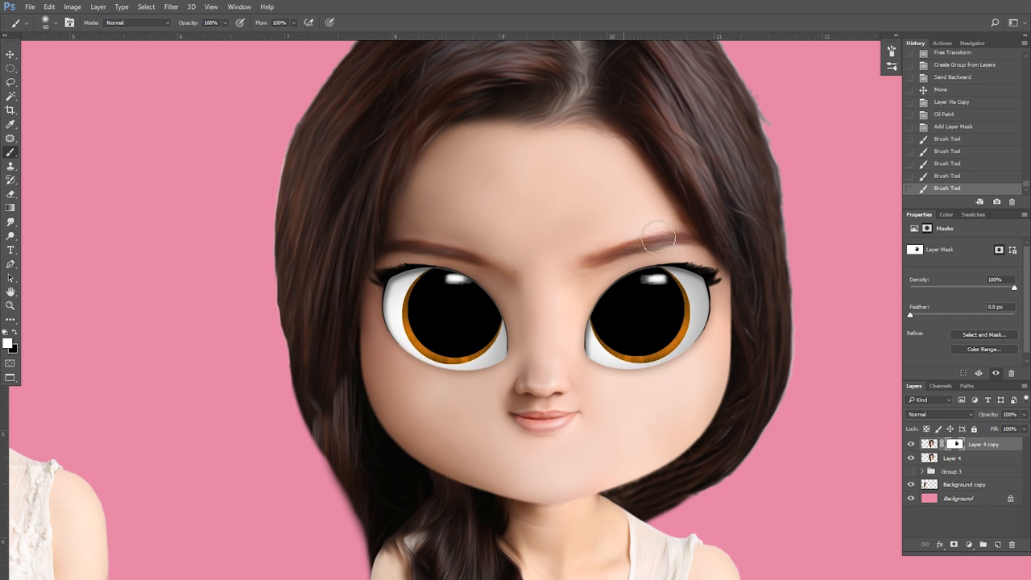
drag(667, 229, 670, 231)
mouse_move(550, 387)
mouse_down()
mouse_move(541, 351)
mouse_move(530, 373)
mouse_up()
key(bracketleft)
key(bracketleft)
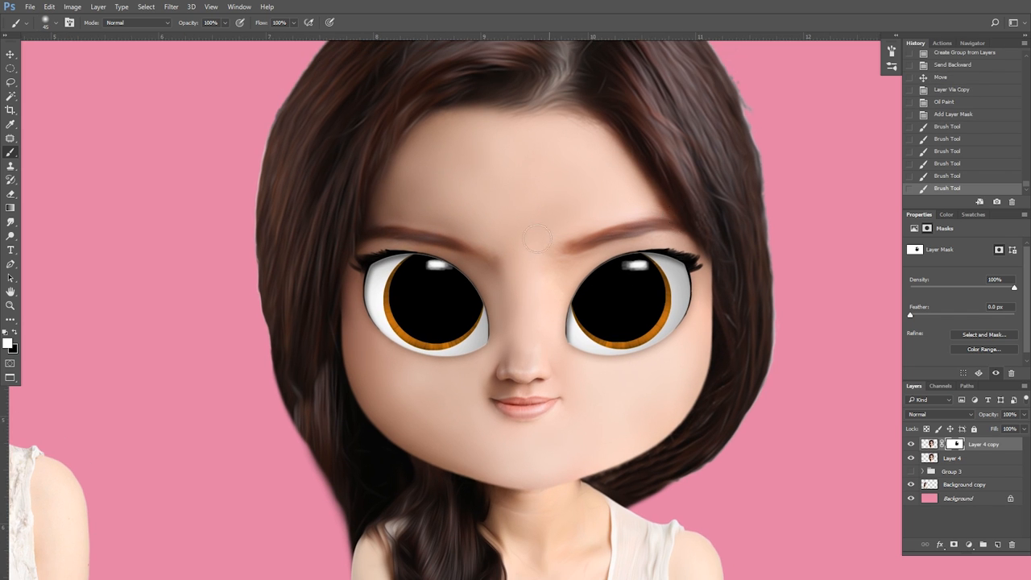
mouse_move(538, 239)
mouse_down()
mouse_move(405, 226)
mouse_move(395, 234)
mouse_up()
drag(481, 249, 466, 249)
Check the masking down to the neck and body, and merge Layer 4 copy with Layer 4
key(bracketright)
drag(536, 371, 514, 215)
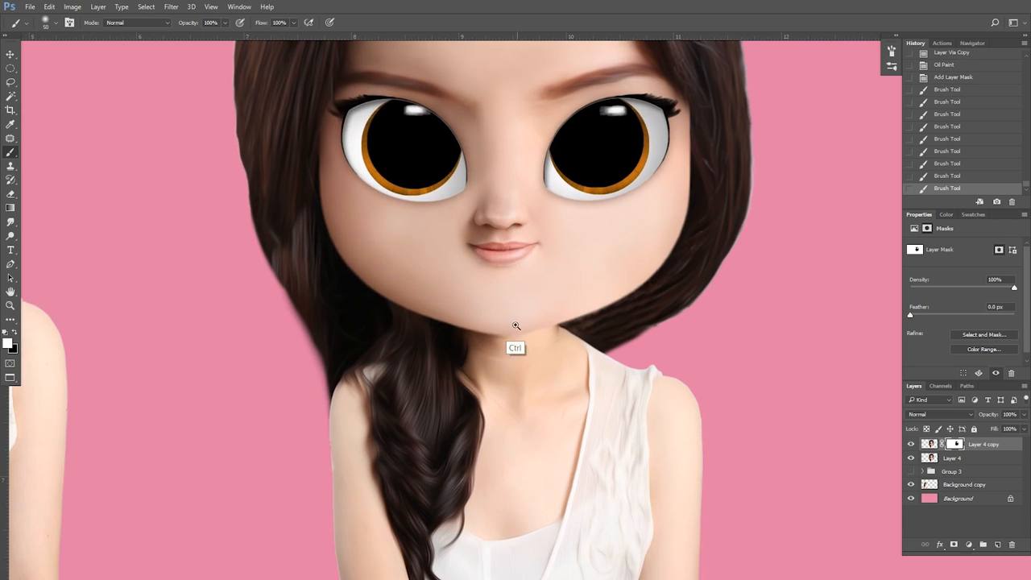
drag(528, 417, 525, 297)
drag(562, 228, 558, 314)
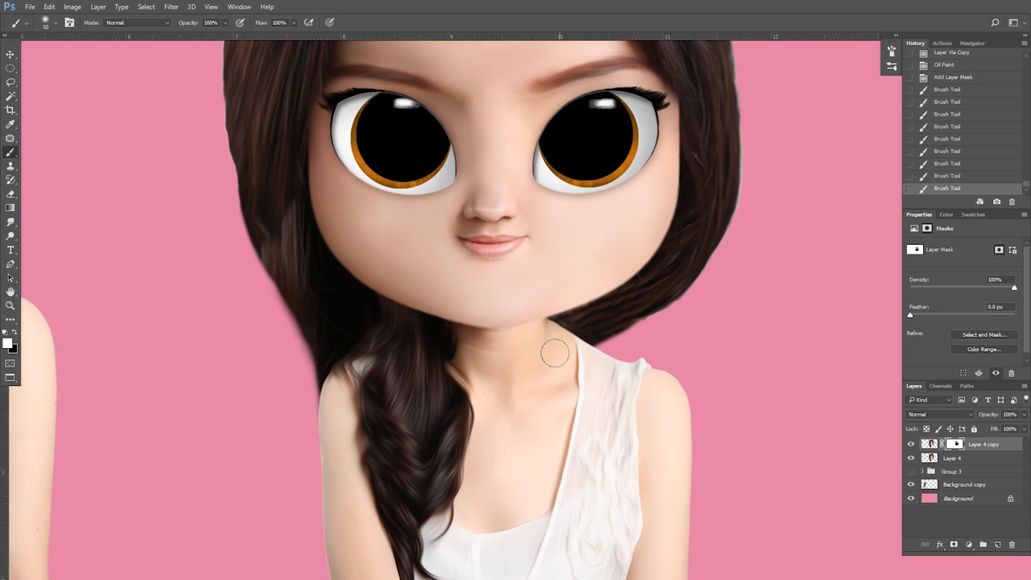
drag(594, 282, 585, 338)
key(ctrl+minus)
key(ctrl+minus)
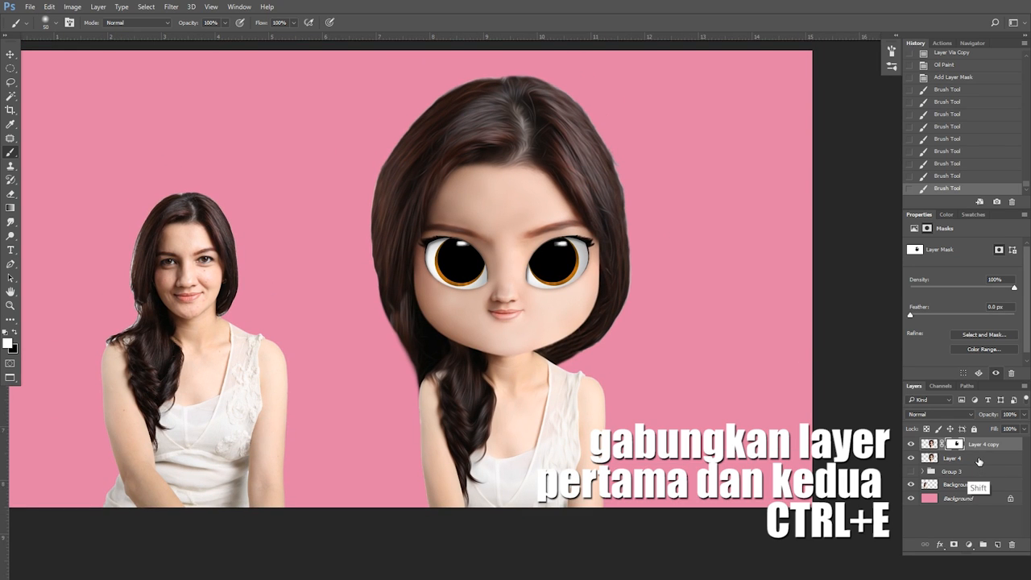
shift+click(980, 461)
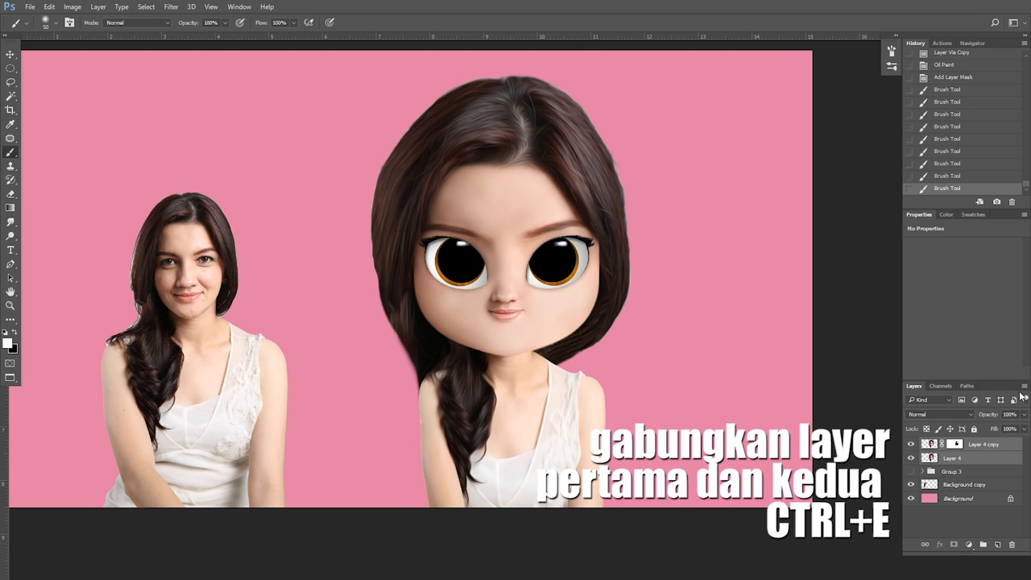
key(ctrl+e)
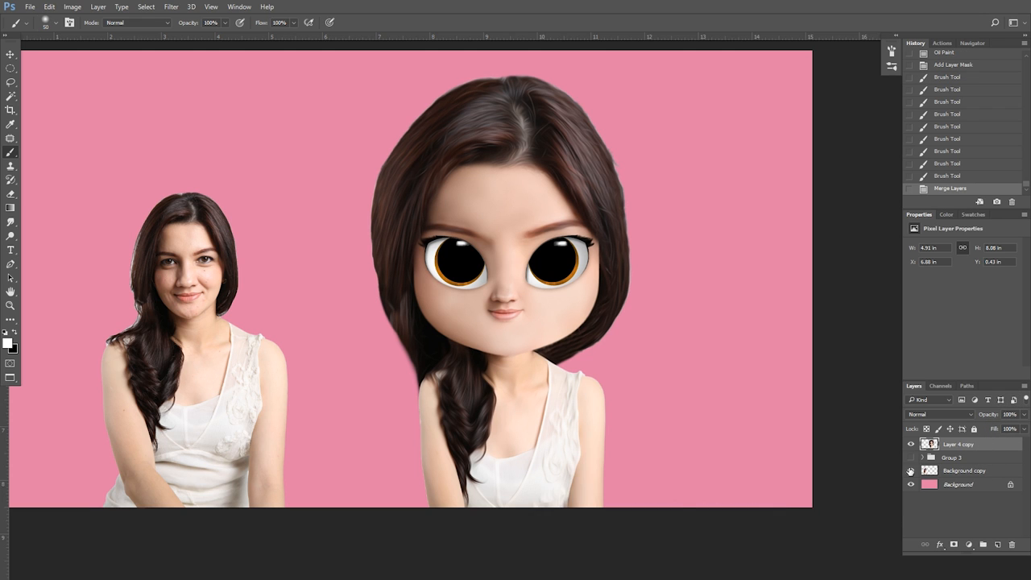
Smooth the swept hair above the forehead, beside the parting, using the Mixer Brush at size 70
key(ctrl+plus)
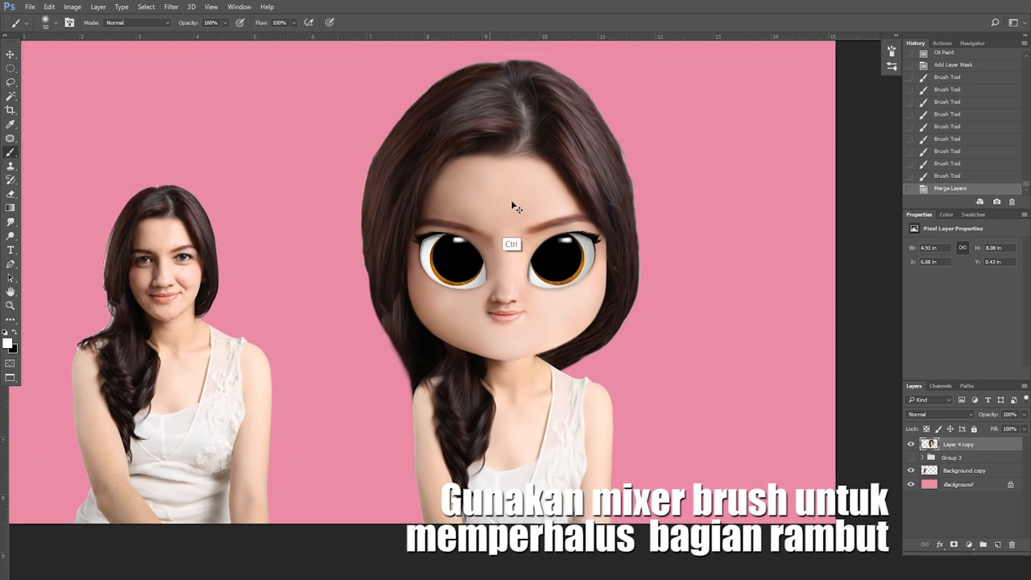
drag(543, 179, 519, 294)
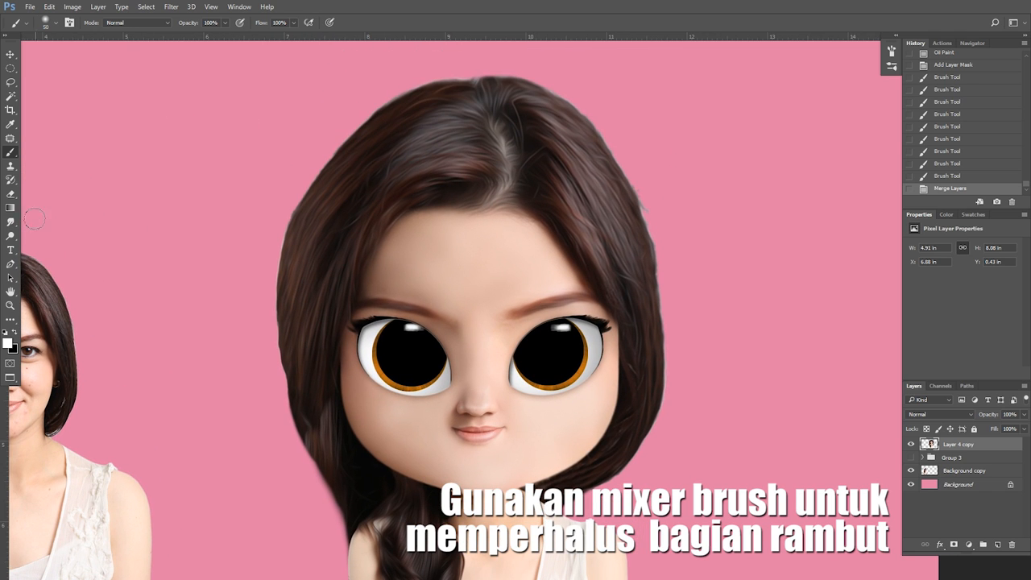
right_click(8, 158)
click(46, 181)
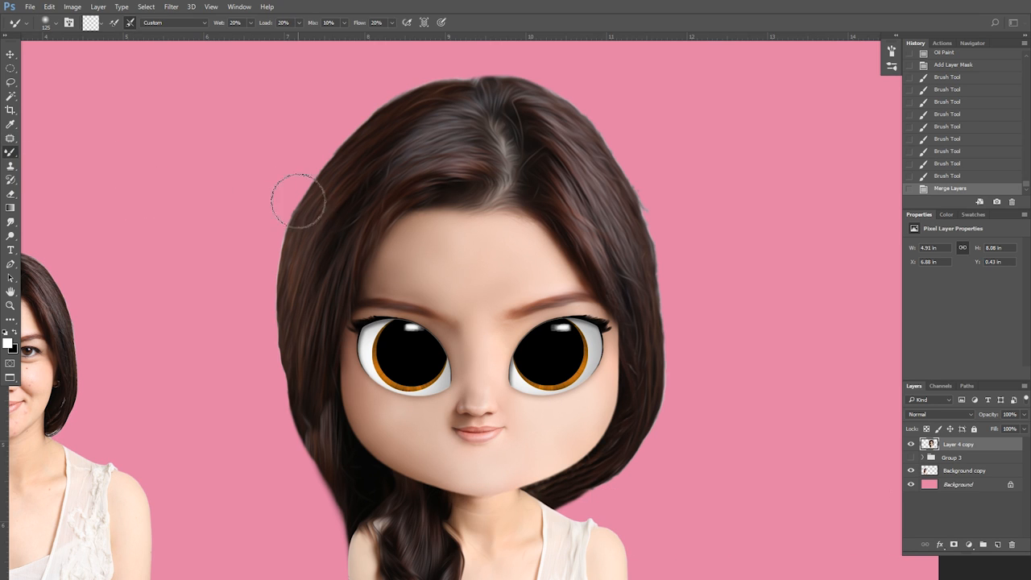
scroll(442, 262, up, 4)
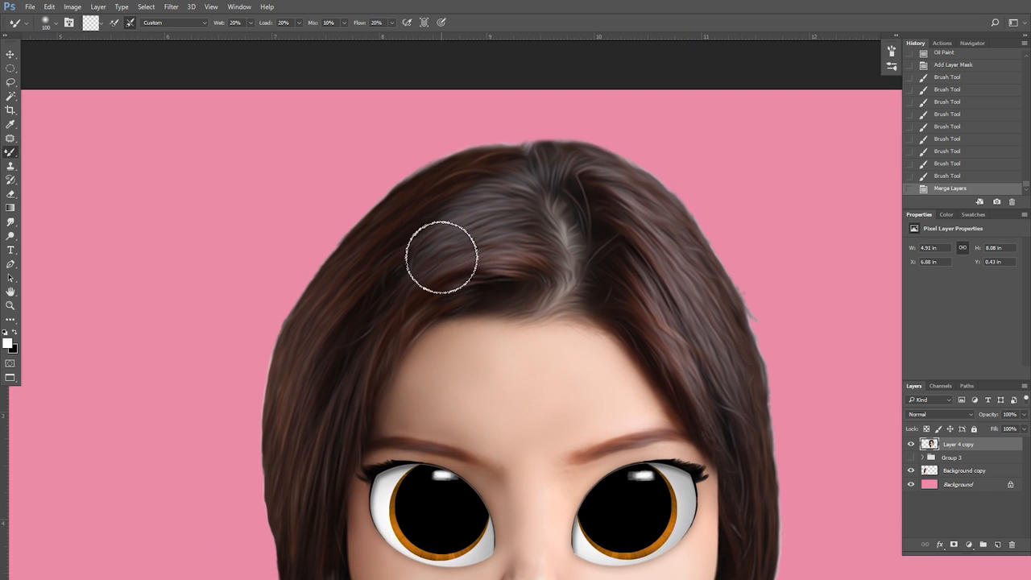
key(bracketleft)
key(bracketleft)
key(bracketleft)
drag(538, 246, 397, 307)
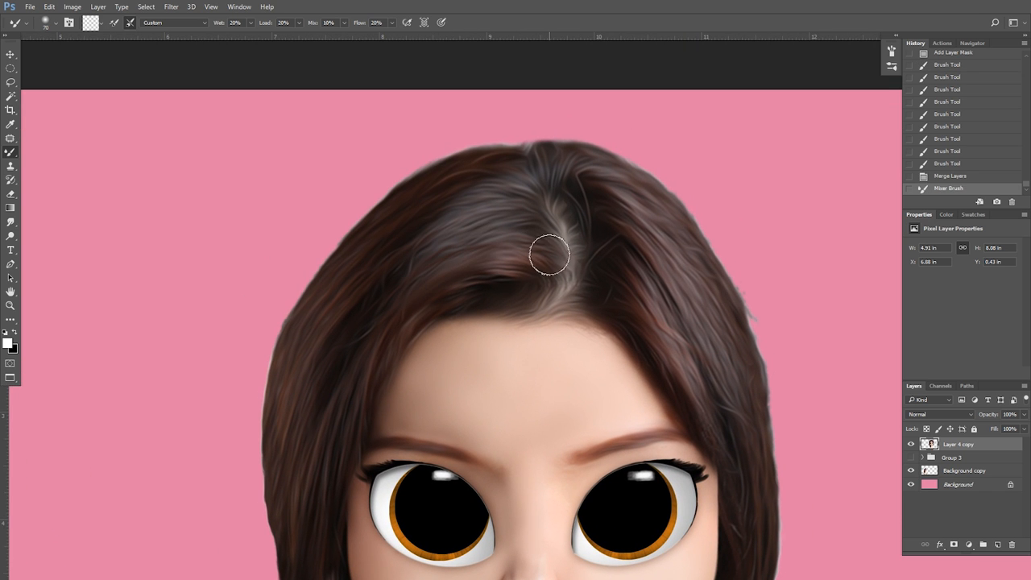
drag(549, 254, 422, 300)
Blend the strands from the parting and crown down the same side of the hair with a Mixer Brush of up to size 90
key(bracketright)
mouse_move(505, 262)
mouse_down()
mouse_move(441, 279)
mouse_move(423, 313)
mouse_up()
key(bracketright)
drag(476, 219, 430, 278)
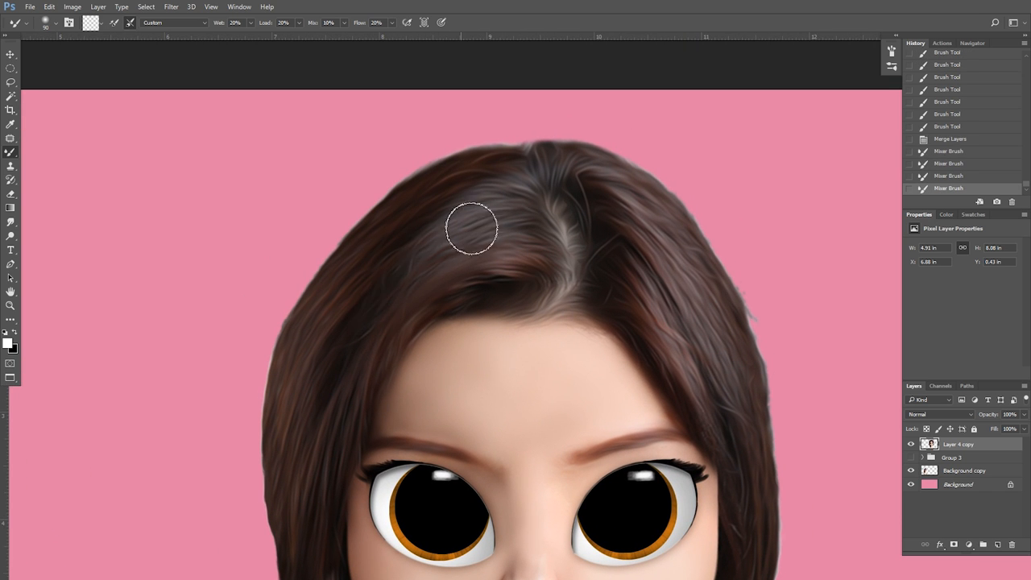
drag(471, 229, 378, 267)
mouse_move(510, 169)
mouse_down()
mouse_move(363, 278)
mouse_move(445, 205)
mouse_up()
key(bracketleft)
key(bracketleft)
mouse_move(527, 209)
mouse_down()
mouse_move(463, 214)
mouse_move(445, 198)
mouse_move(426, 207)
mouse_up()
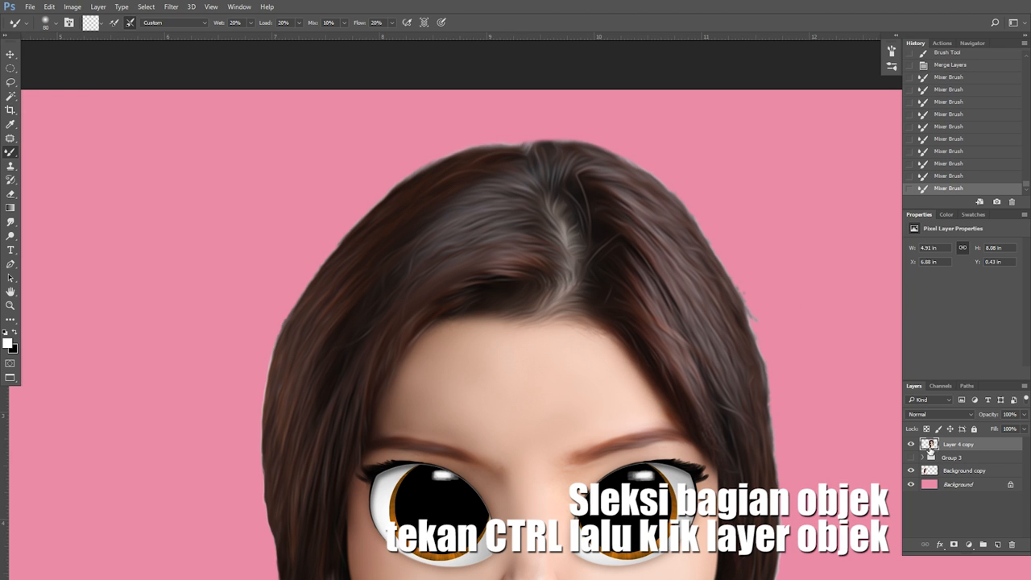
Load the outline of Layer 4 copy as a selection, hide its edges, and blend the swept hair with the Mixer Brush at size 90
ctrl+click(930, 444)
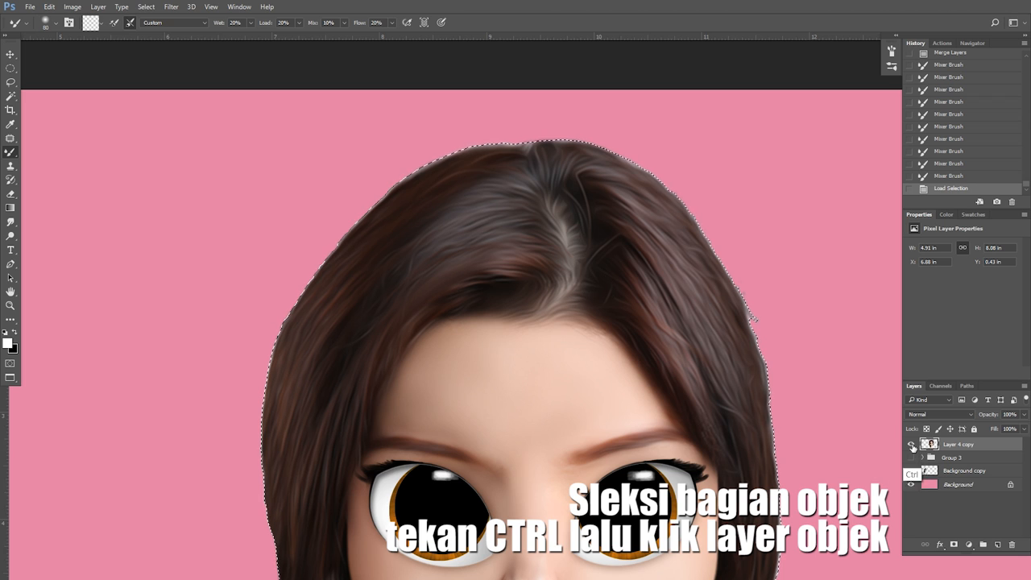
key(ctrl+h)
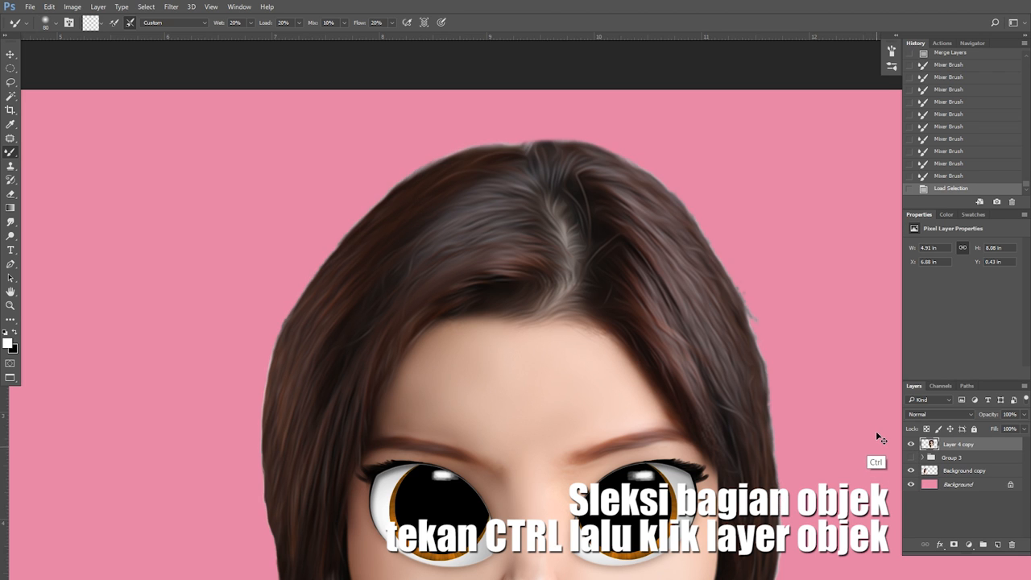
drag(421, 219, 416, 218)
key(])
mouse_move(483, 175)
mouse_down()
mouse_move(362, 258)
mouse_move(300, 345)
mouse_up()
drag(391, 288, 314, 354)
drag(379, 278, 310, 362)
drag(410, 244, 420, 178)
drag(486, 160, 331, 306)
drag(504, 198, 385, 259)
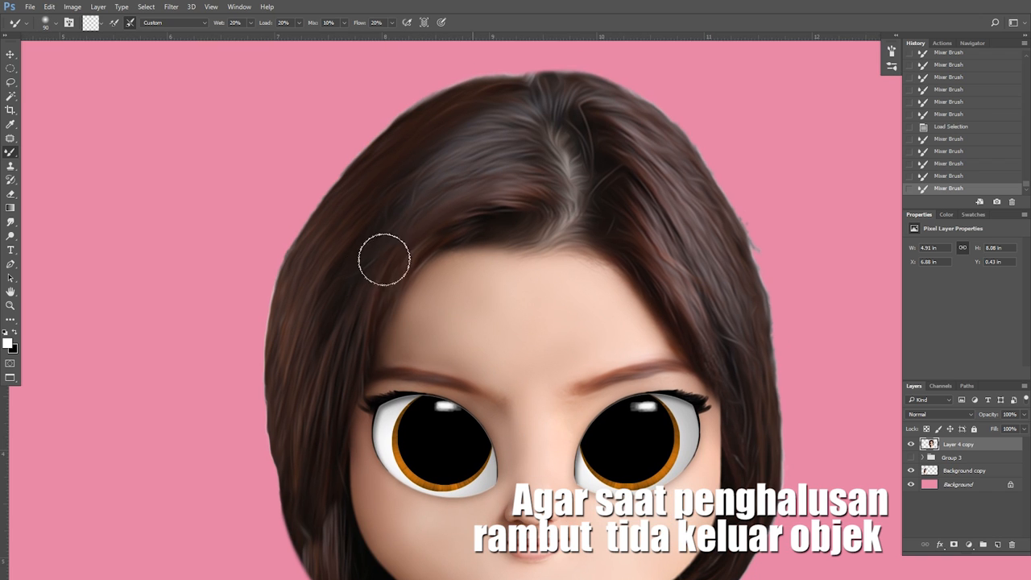
Blend the swept hair from the crown to the outer edge using the Mixer Brush at size 100
key(])
mouse_move(481, 215)
mouse_down()
mouse_move(367, 249)
mouse_move(316, 375)
mouse_move(356, 297)
mouse_up()
drag(426, 138, 316, 374)
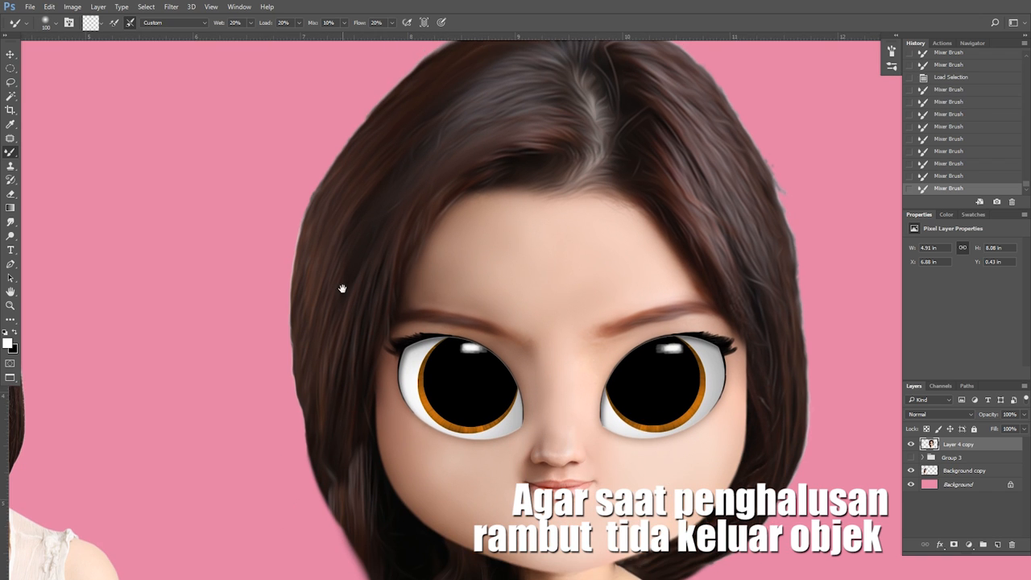
Smooth the long strands hanging beside the face on the braid side with a slightly smaller Mixer Brush
drag(343, 287, 347, 255)
key([)
drag(363, 250, 327, 379)
key([)
mouse_move(334, 267)
mouse_down()
mouse_move(337, 221)
mouse_move(332, 386)
mouse_up()
key(])
drag(363, 231, 346, 332)
mouse_move(354, 249)
mouse_down()
mouse_move(346, 171)
mouse_move(329, 228)
mouse_up()
drag(364, 271, 327, 174)
Smooth the hair curving under the jaw, opposite the braid, with the Mixer Brush at sizes 40 to 50
key([)
key([)
drag(752, 239, 548, 349)
key([)
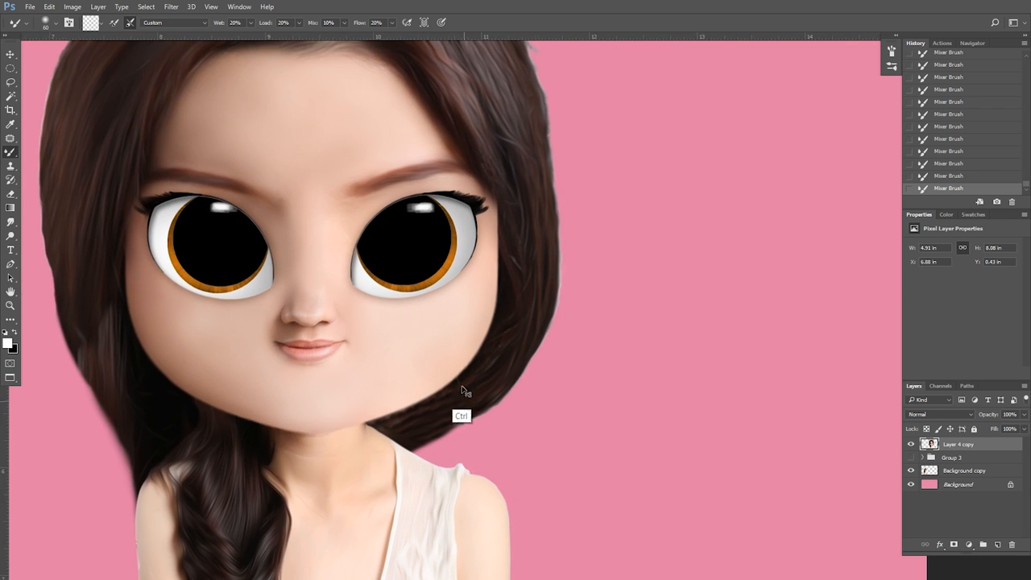
ctrl+click(464, 395)
ctrl+click(464, 395)
key([)
key([)
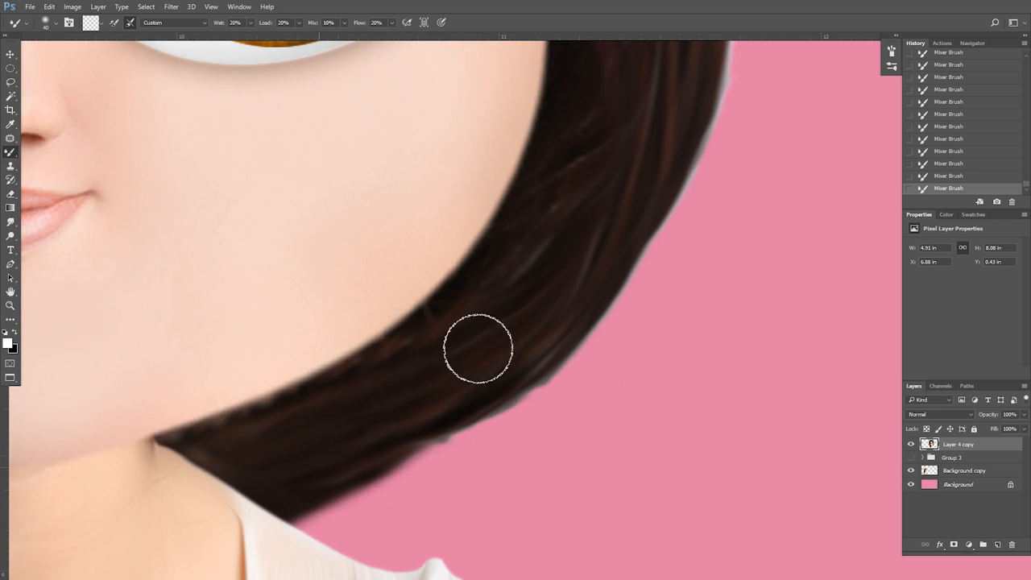
drag(443, 415, 599, 288)
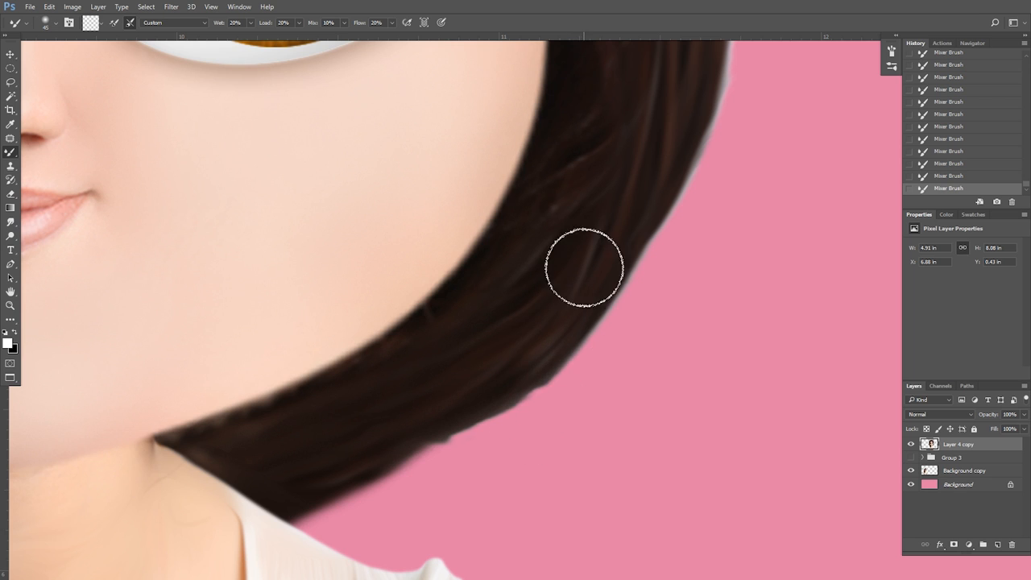
drag(547, 257, 483, 426)
key(])
drag(577, 163, 537, 360)
Blend the strands and outer hair edge beside the eye opposite the braid with the Mixer Brush at about size 45
drag(594, 78, 573, 182)
key([)
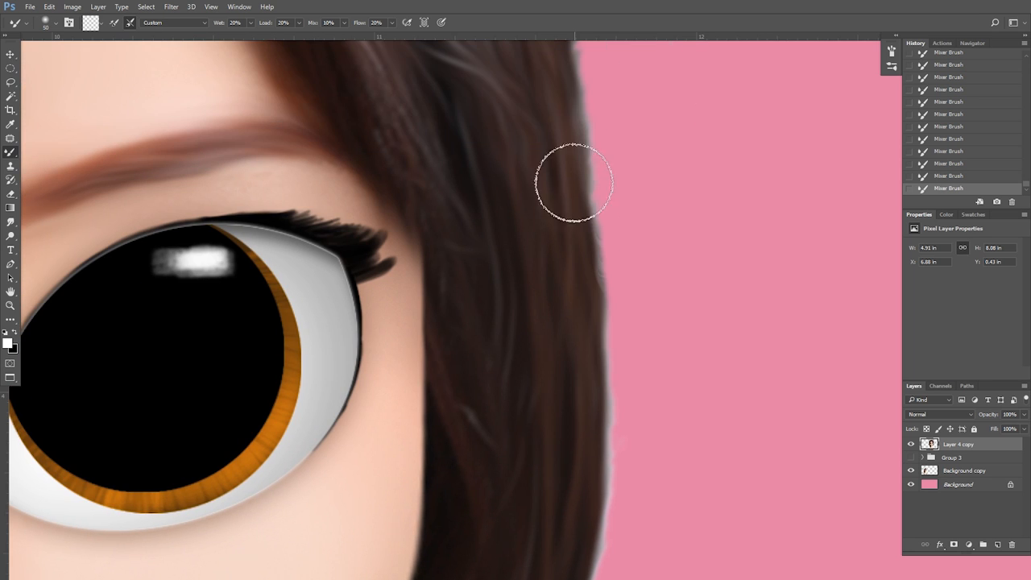
drag(586, 353, 591, 314)
drag(580, 278, 570, 217)
drag(585, 294, 580, 118)
drag(572, 229, 570, 440)
drag(528, 186, 559, 395)
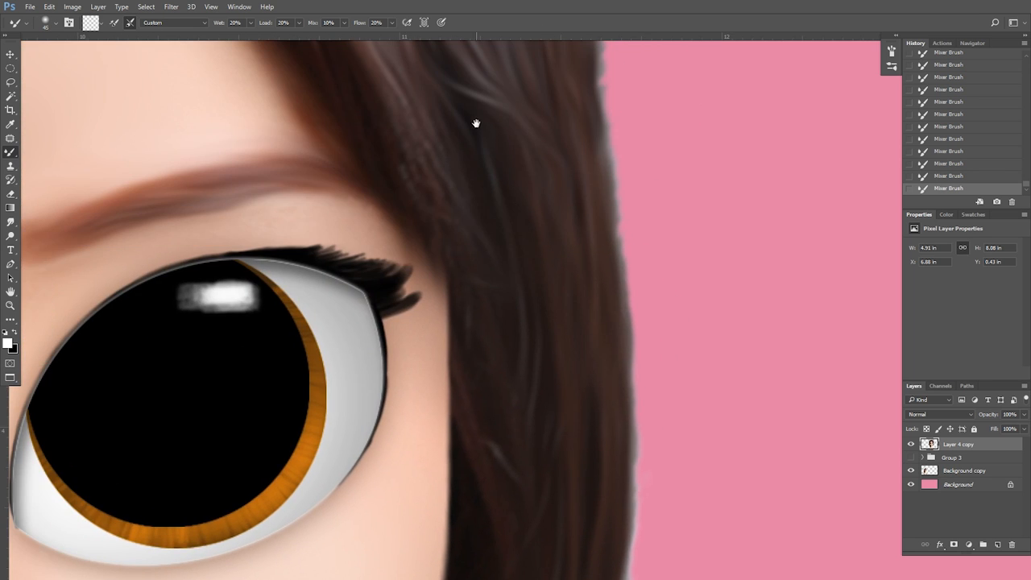
drag(504, 214, 588, 418)
drag(525, 380, 551, 436)
Smooth the upper hair between the parting and the outer edge, opposite the braid, with the Mixer Brush at sizes 80 to 90
key(ctrl+minus)
drag(409, 111, 488, 234)
key(])
key(])
key(])
key(])
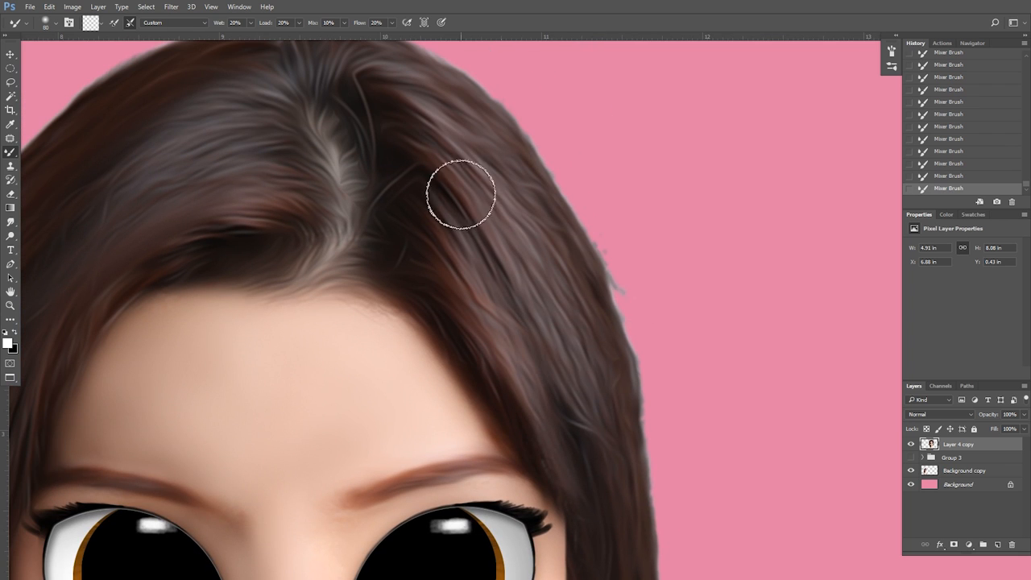
drag(568, 190, 605, 345)
key(])
drag(509, 272, 588, 336)
drag(448, 133, 467, 111)
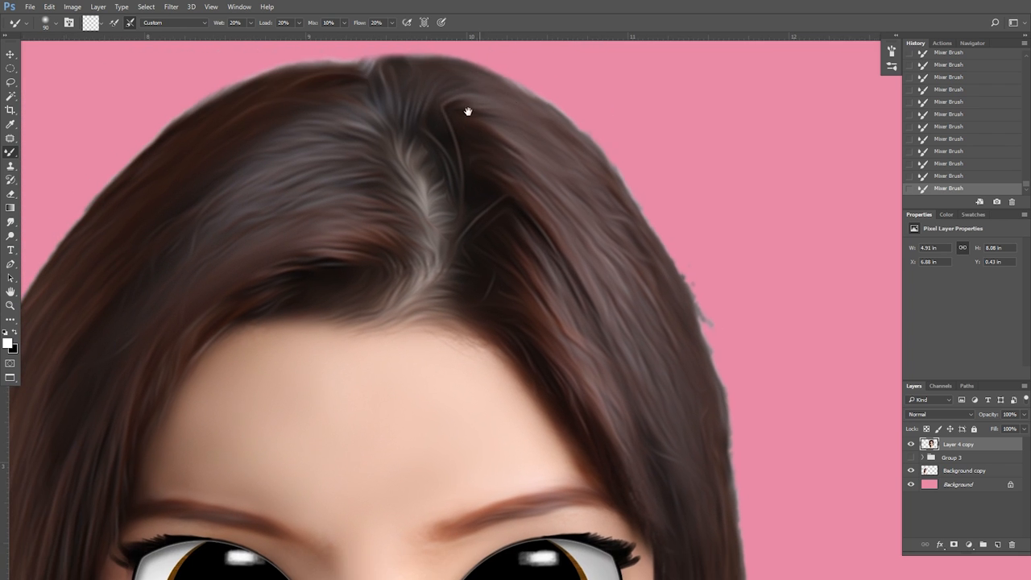
Blend the crown edge with the Mixer Brush at size 100 and the outer hair opposite the braid at size 90
drag(500, 207, 653, 218)
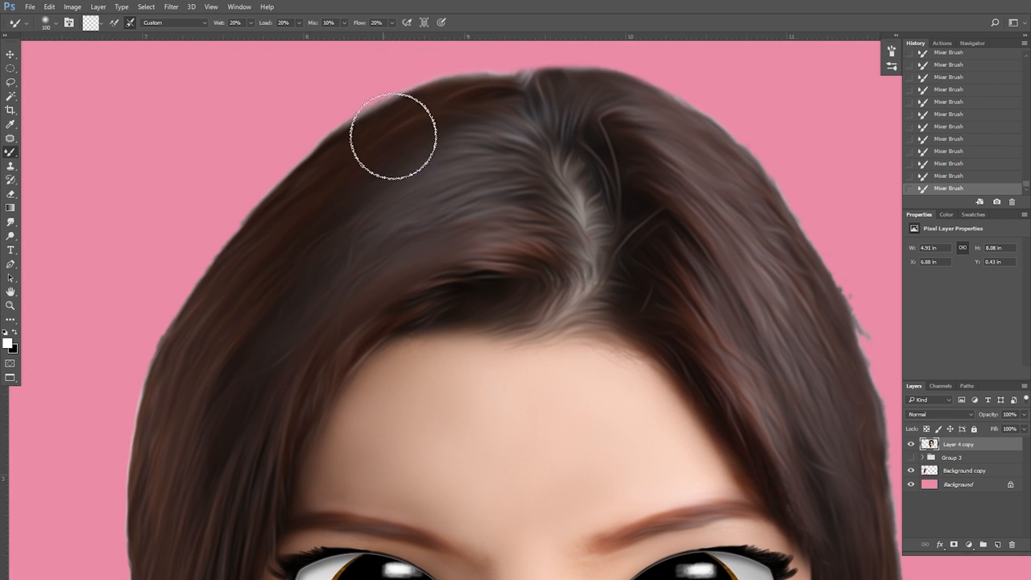
drag(547, 85, 494, 87)
key(ctrl+minus)
drag(646, 292, 595, 177)
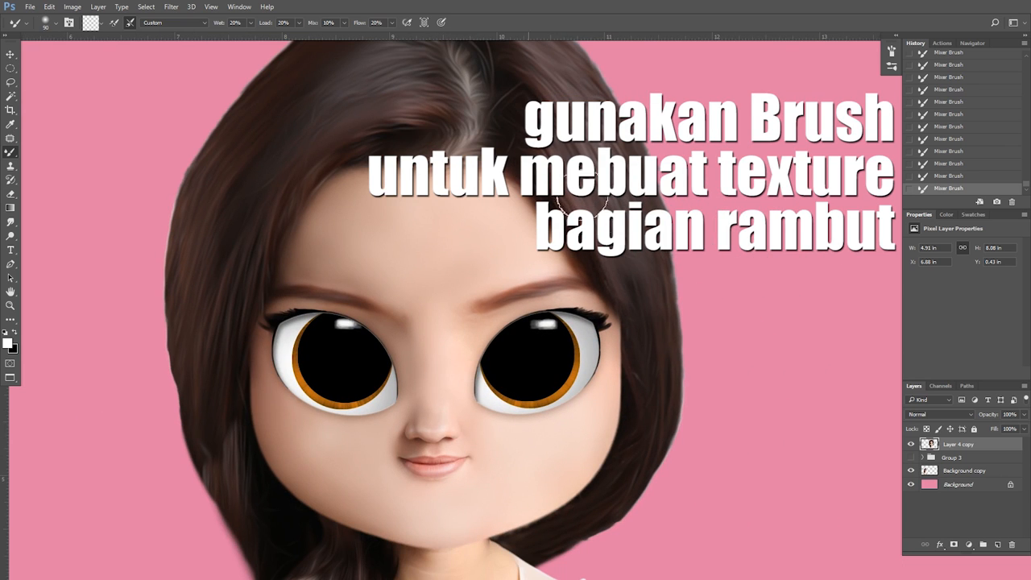
drag(667, 355, 652, 220)
drag(358, 467, 485, 317)
key(bracketleft)
key(bracketleft)
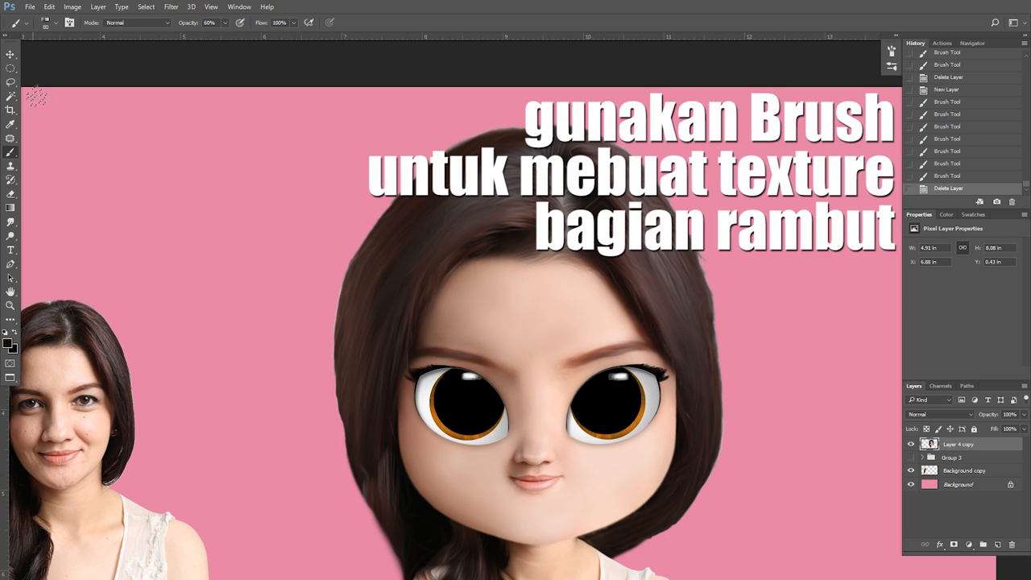
Check the Brush tool presets for a strand-like brush at 80 px, and add a new layer above Layer 4 copy
click(58, 26)
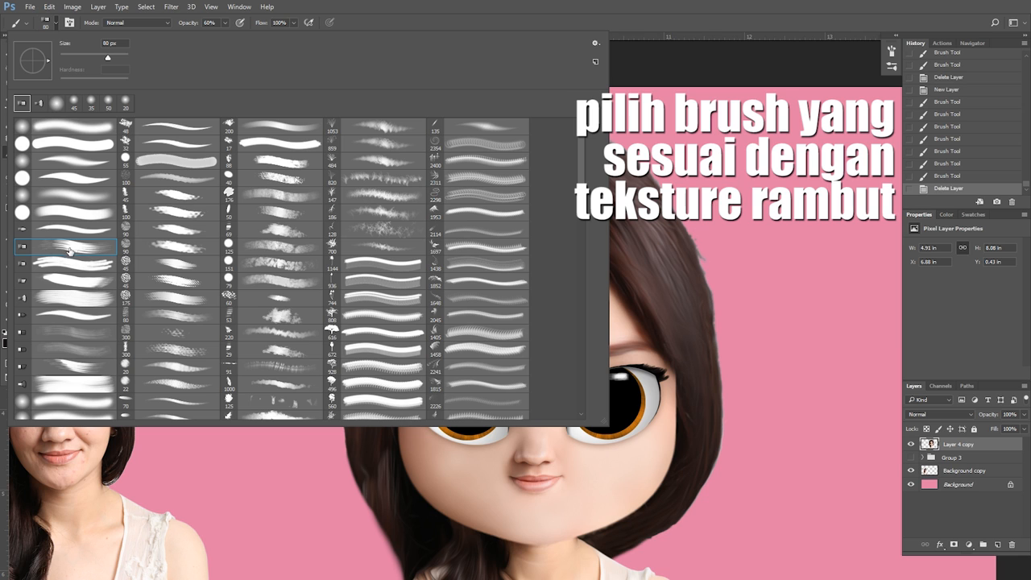
click(710, 185)
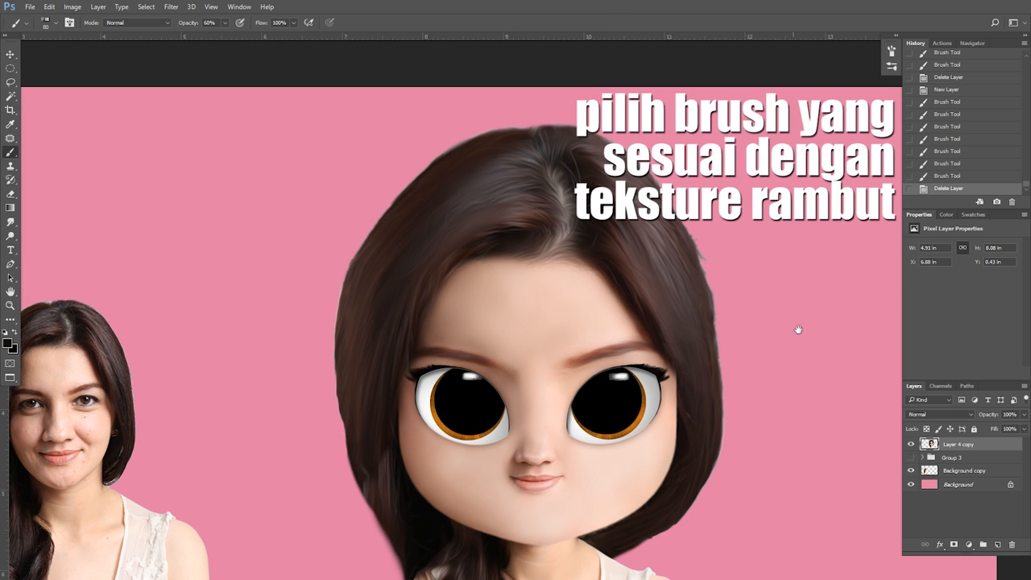
click(998, 547)
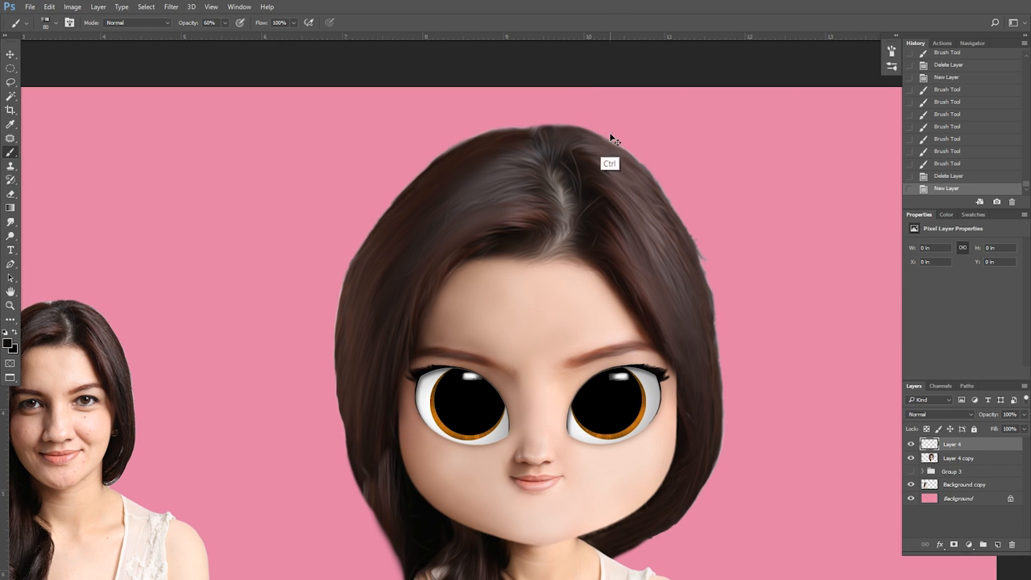
Paint black strands from the parting down the swept hair with the textured brush at size 90 and 60% opacity
scroll(500, 120, up, 2)
drag(563, 212, 426, 327)
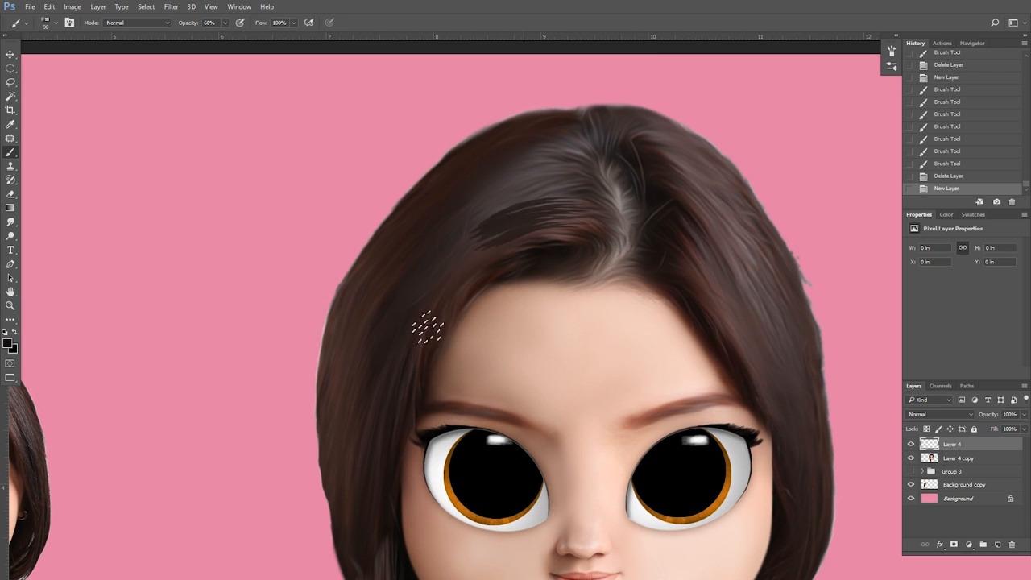
mouse_move(552, 202)
mouse_down()
mouse_move(429, 333)
mouse_move(570, 206)
mouse_move(391, 317)
mouse_up()
drag(551, 171, 413, 260)
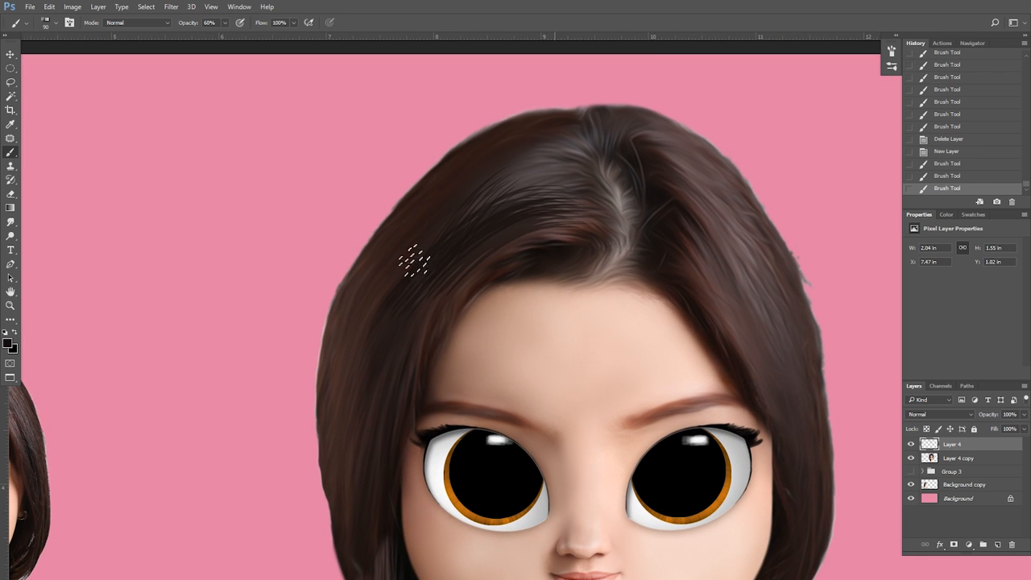
drag(520, 134, 427, 201)
drag(562, 133, 398, 227)
drag(488, 185, 341, 325)
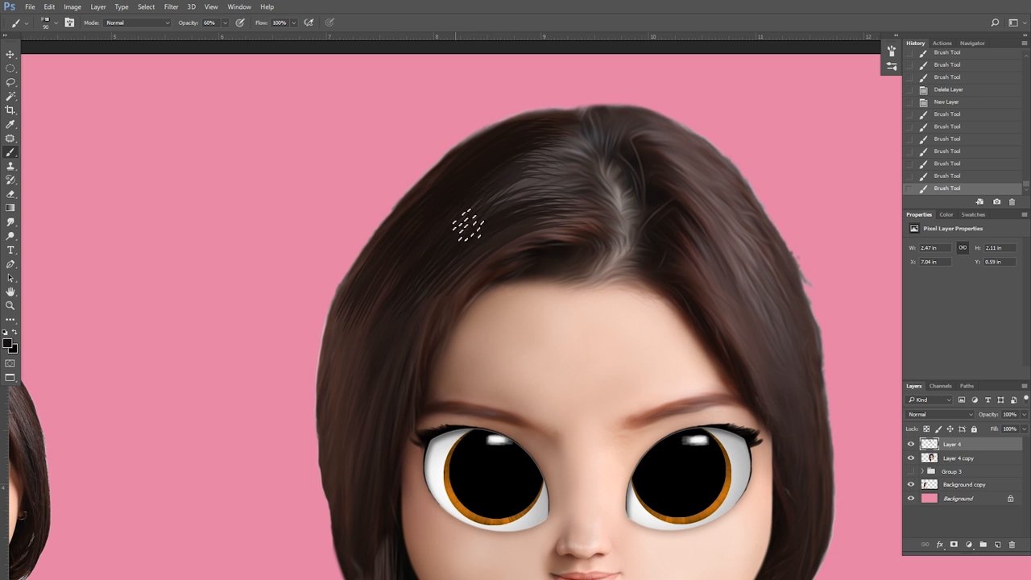
Add more black strands above the forehead and down the temple on the braid side at size 90
drag(467, 226, 345, 346)
drag(458, 285, 372, 348)
mouse_move(585, 230)
mouse_down()
mouse_move(443, 331)
mouse_move(467, 250)
mouse_up()
drag(460, 242, 393, 378)
drag(386, 257, 352, 399)
Paint black strands down the hair beside the face toward the braid with the textured brush at size 70
drag(421, 241, 410, 166)
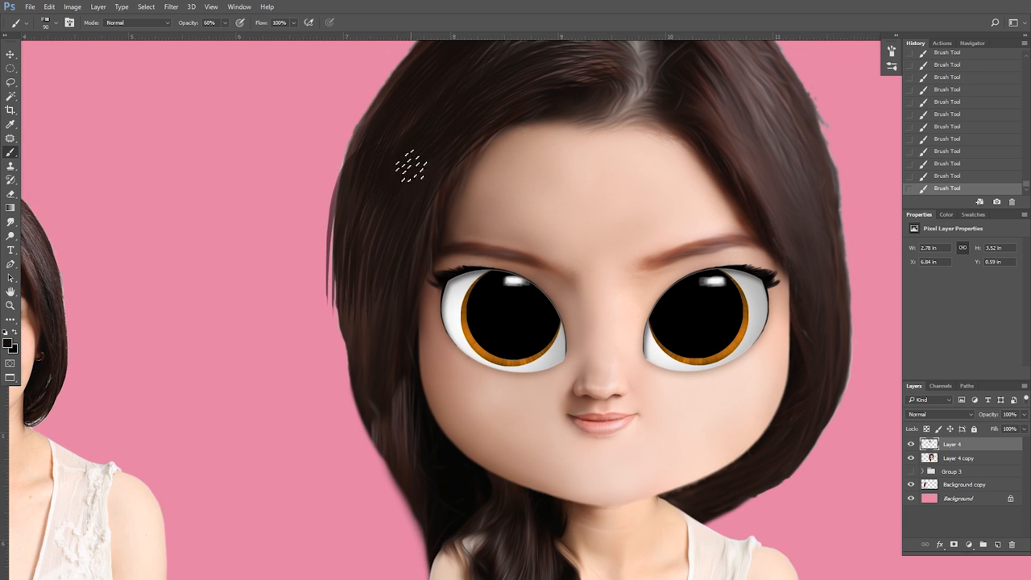
key(bracketleft)
key(bracketleft)
drag(356, 234, 373, 387)
drag(377, 294, 421, 499)
drag(397, 440, 363, 334)
Paint short black strands on the swept hair right next to the parting
mouse_move(769, 89)
mouse_down()
mouse_move(609, 283)
mouse_move(631, 373)
mouse_up()
key(bracketright)
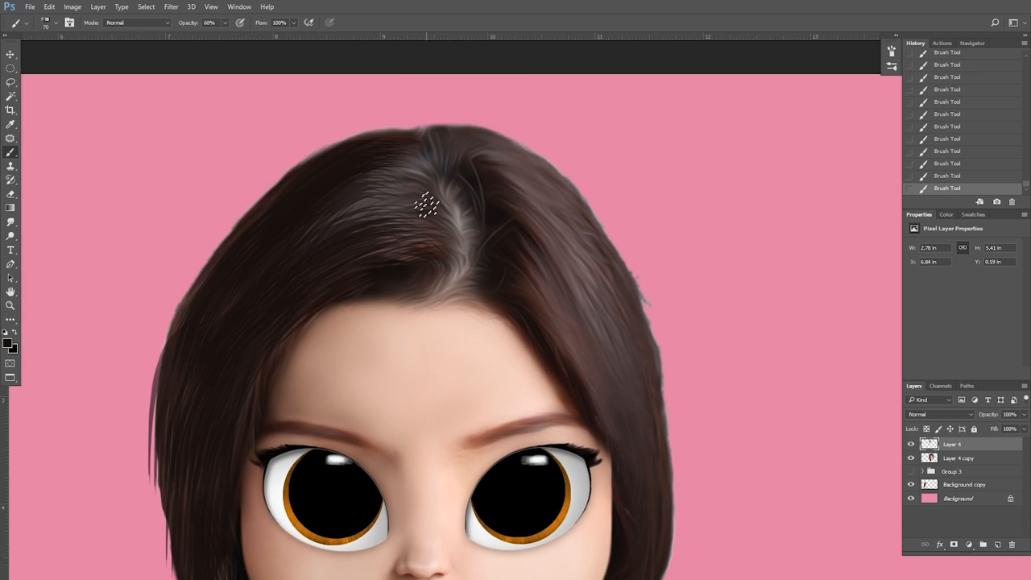
drag(428, 205, 346, 211)
drag(432, 172, 362, 182)
Paint black strands from the parting down the hair on the side opposite the braid
drag(523, 189, 470, 147)
mouse_move(470, 137)
mouse_down()
mouse_move(549, 234)
mouse_move(541, 280)
mouse_up()
drag(493, 169, 567, 299)
drag(481, 193, 561, 330)
drag(479, 245, 554, 356)
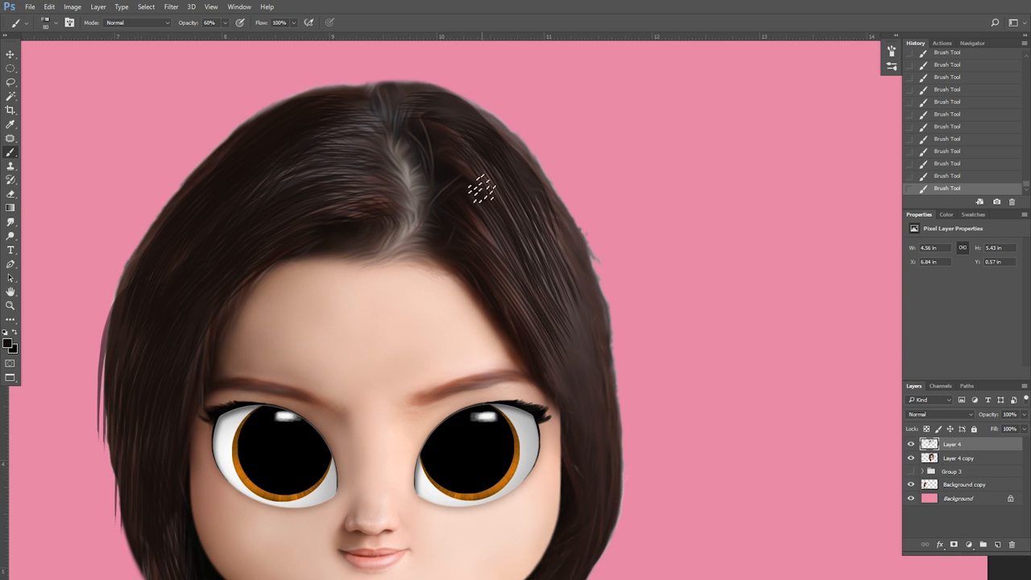
Extend the black strand texture over the outer hair and temple opposite the braid
drag(531, 322, 492, 248)
drag(509, 122, 557, 314)
drag(467, 182, 548, 355)
drag(535, 150, 570, 322)
drag(548, 245, 536, 182)
drag(542, 326, 541, 257)
Paint black strands along the hair curving under the jaw with the textured brush at size 70
key(bracketleft)
key(bracketleft)
drag(522, 346, 448, 416)
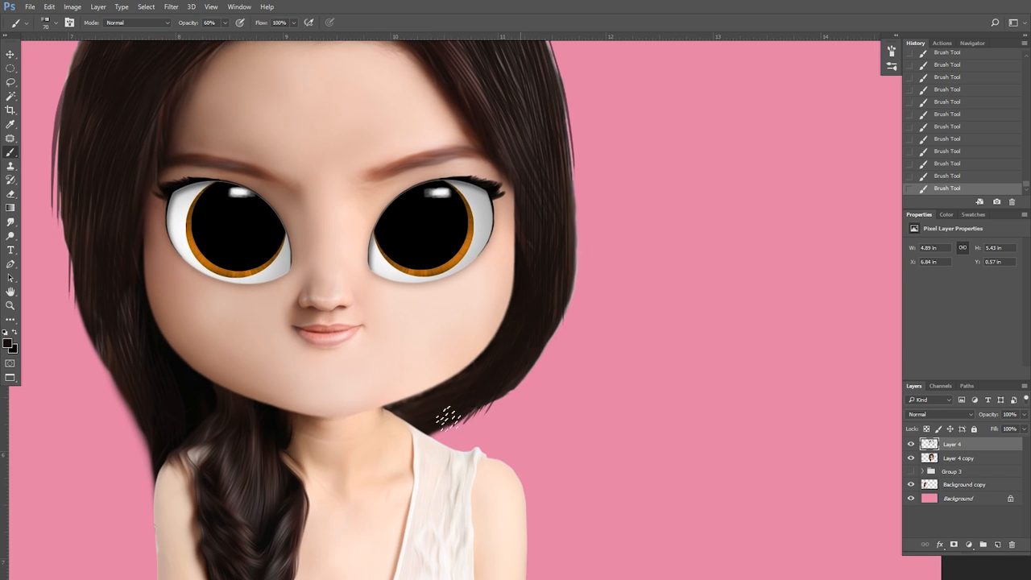
drag(512, 386, 442, 427)
Add black strands to the upper hair opposite the braid with the textured brush enlarged to size 90
drag(432, 45, 481, 234)
key(bracketright)
key(bracketright)
key(bracketright)
drag(475, 197, 504, 248)
drag(451, 137, 503, 192)
drag(450, 104, 570, 174)
drag(499, 173, 505, 135)
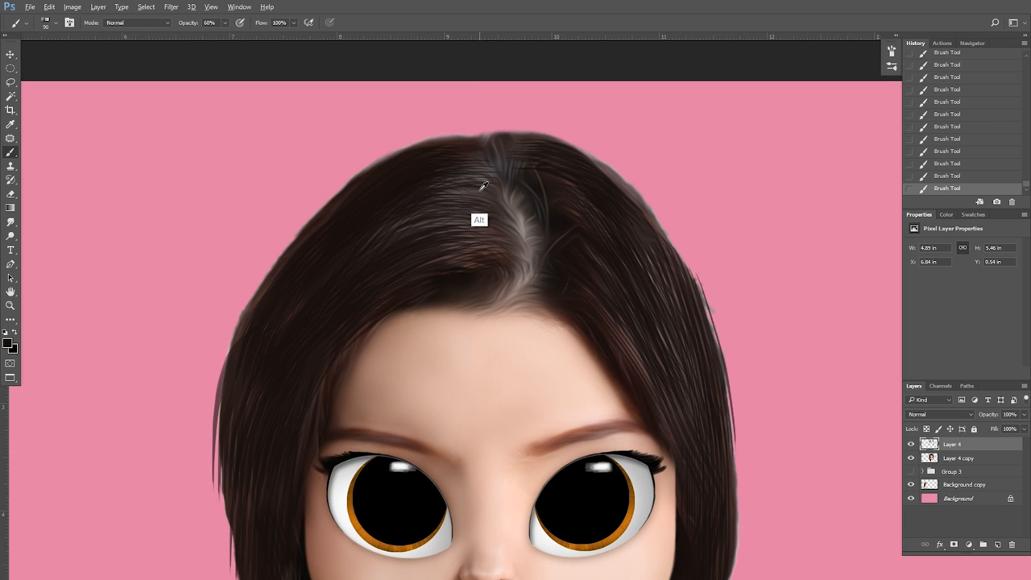
Sample the grey-brown hair colour beside the parting and paint lighter strands over the swept hair at size 90
alt+click(487, 193)
key(bracketright)
drag(445, 235, 371, 273)
drag(456, 172, 375, 219)
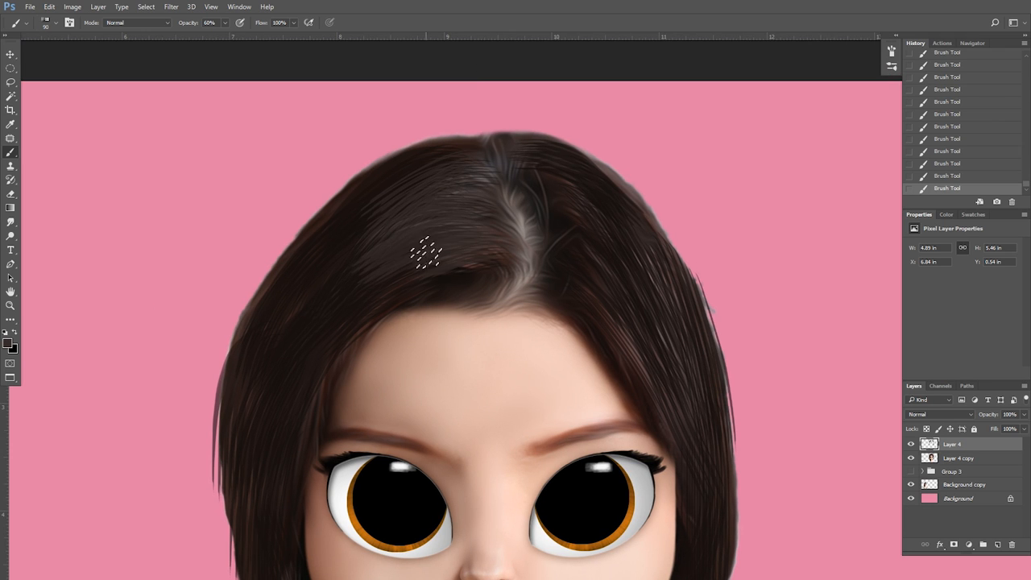
drag(426, 255, 352, 297)
drag(381, 238, 316, 306)
drag(412, 290, 354, 316)
drag(375, 282, 319, 337)
Paint strands in the sampled colour over the hair opposite the braid with a smaller textured brush
key(bracketleft)
key(bracketleft)
mouse_move(639, 277)
mouse_down()
mouse_move(568, 253)
mouse_move(583, 332)
mouse_up()
mouse_move(540, 234)
mouse_down()
mouse_move(580, 309)
mouse_move(517, 207)
mouse_up()
Set the painted strand layer's opacity to 42% and merge it down into Layer 4 copy
key(ctrl+minus)
key(ctrl+minus)
key(ctrl+minus)
key(ctrl+minus)
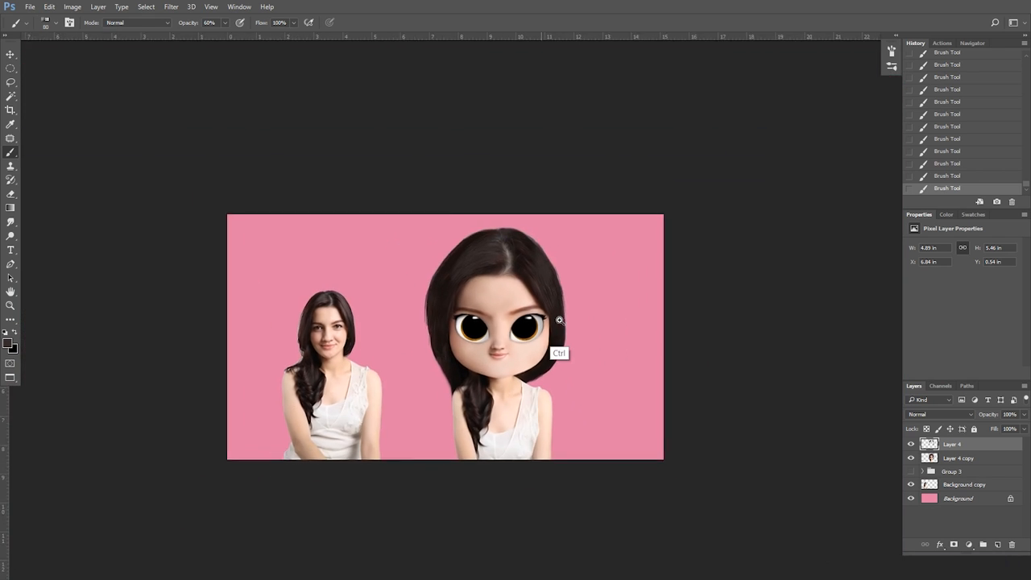
key(ctrl+plus)
key(ctrl+plus)
drag(814, 306, 811, 329)
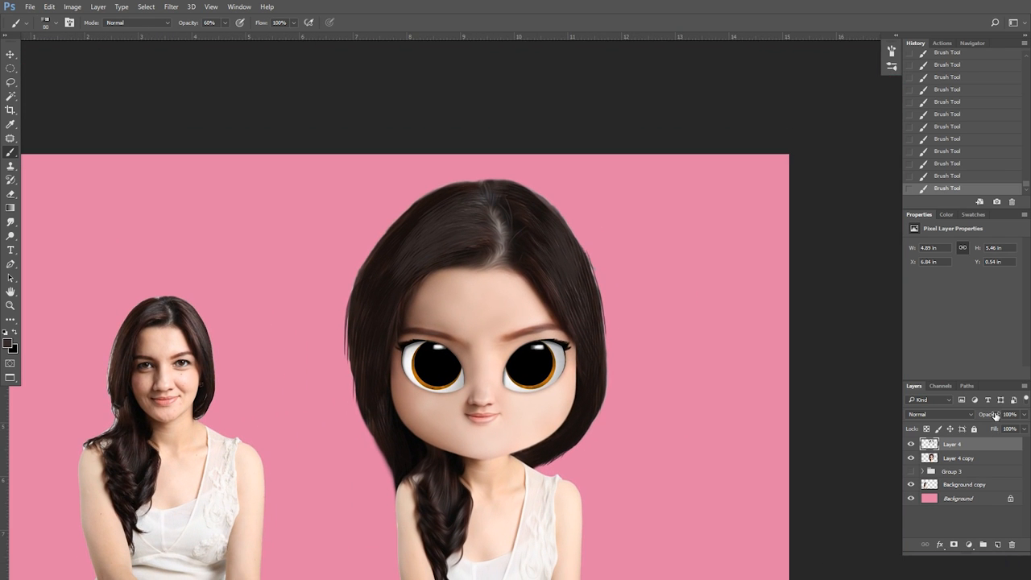
drag(997, 416, 965, 423)
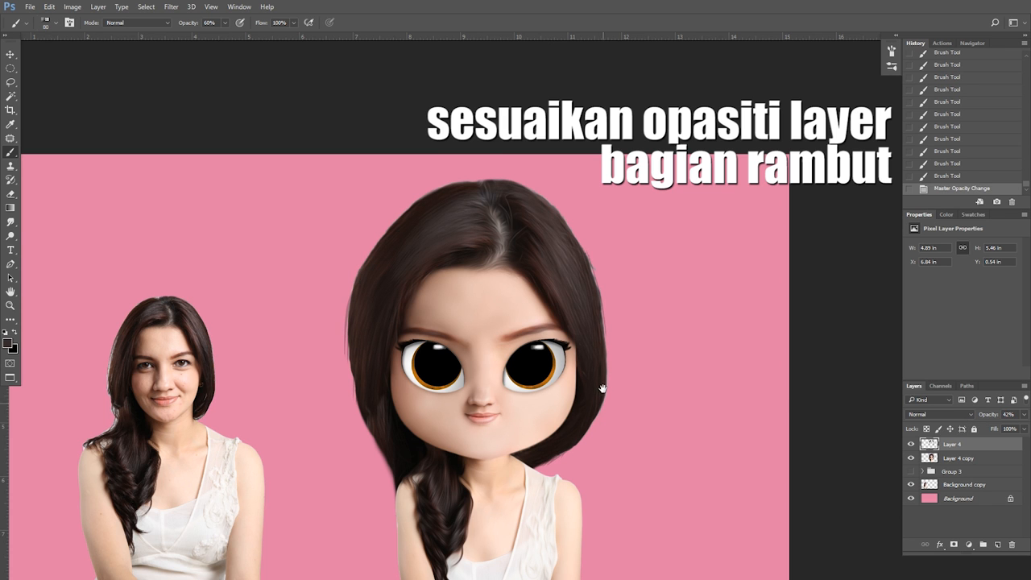
drag(603, 388, 571, 358)
key(ctrl+plus)
key(ctrl+minus)
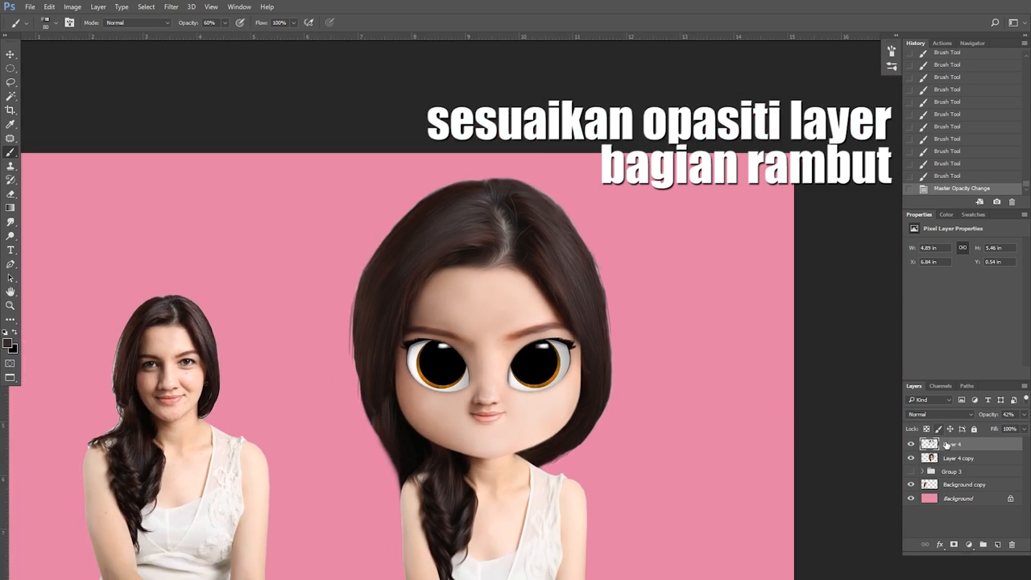
key(ctrl+e)
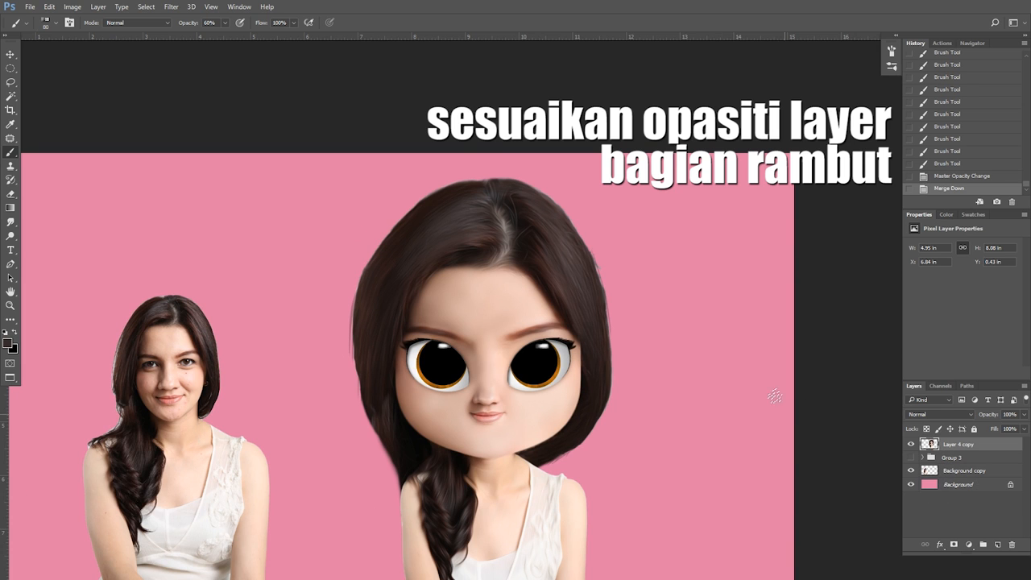
key(ctrl+minus)
drag(555, 416, 586, 416)
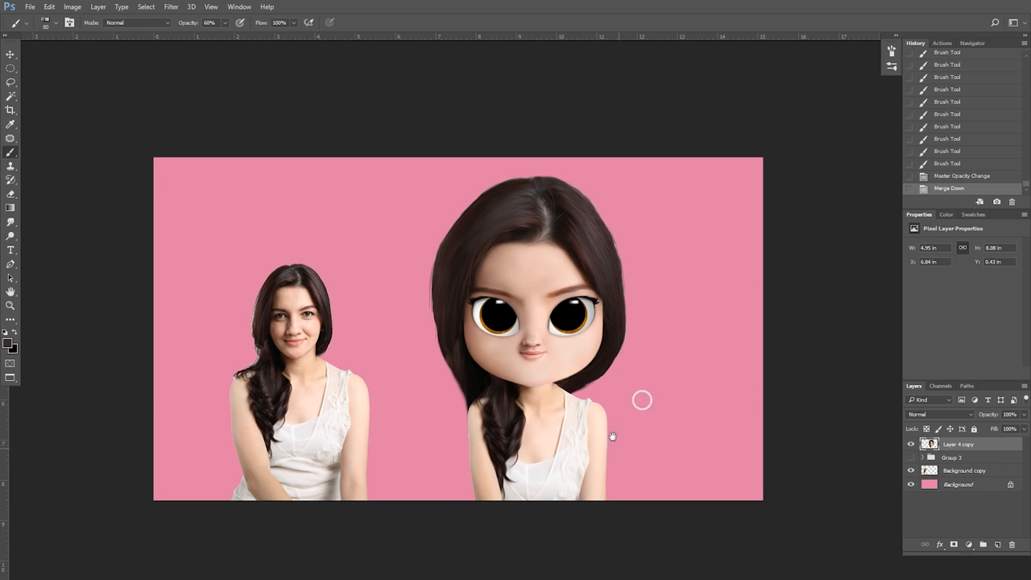
drag(694, 373, 669, 357)
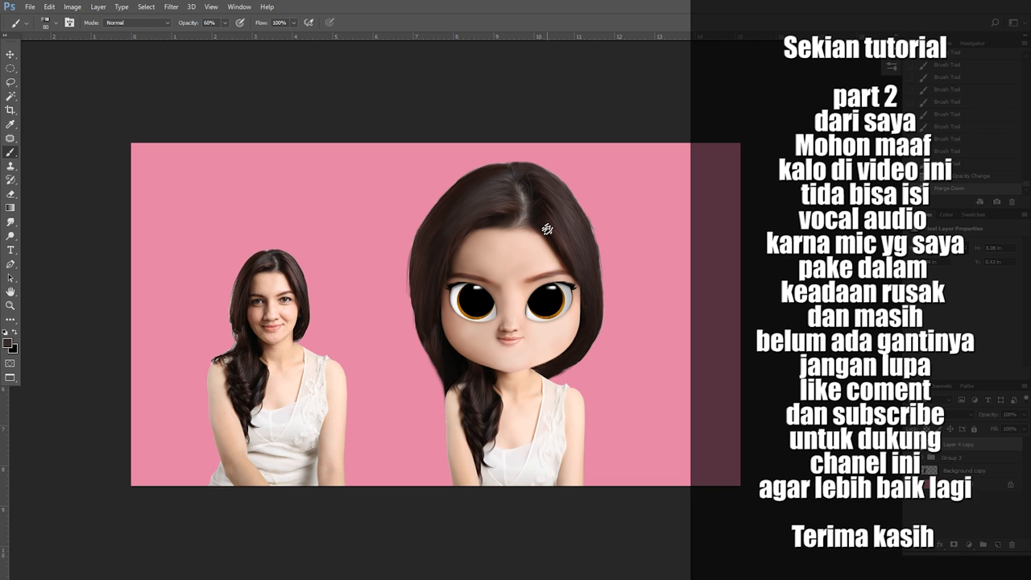
mouse_move(610, 422)
mouse_down()
mouse_move(603, 387)
mouse_move(601, 417)
mouse_up()
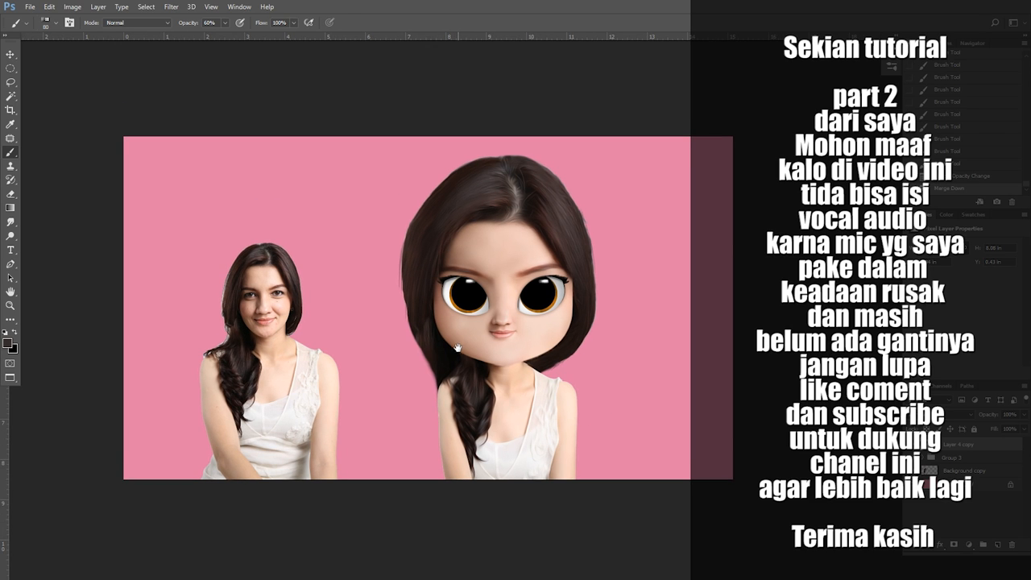